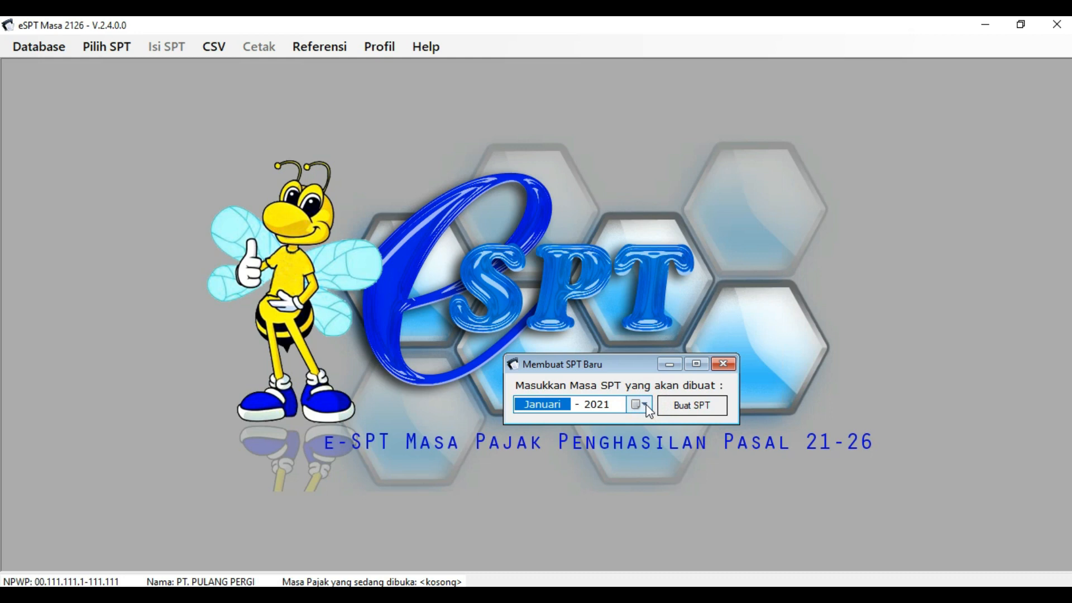
- Advance the new SPT's period month from Januari through Februari and Maret to April 2021
click(645, 404)
click(646, 404)
key(Up)
click(645, 404)
click(645, 404)
key(Up)
click(645, 404)
click(645, 404)
key(Up)
click(646, 404)
click(645, 404)
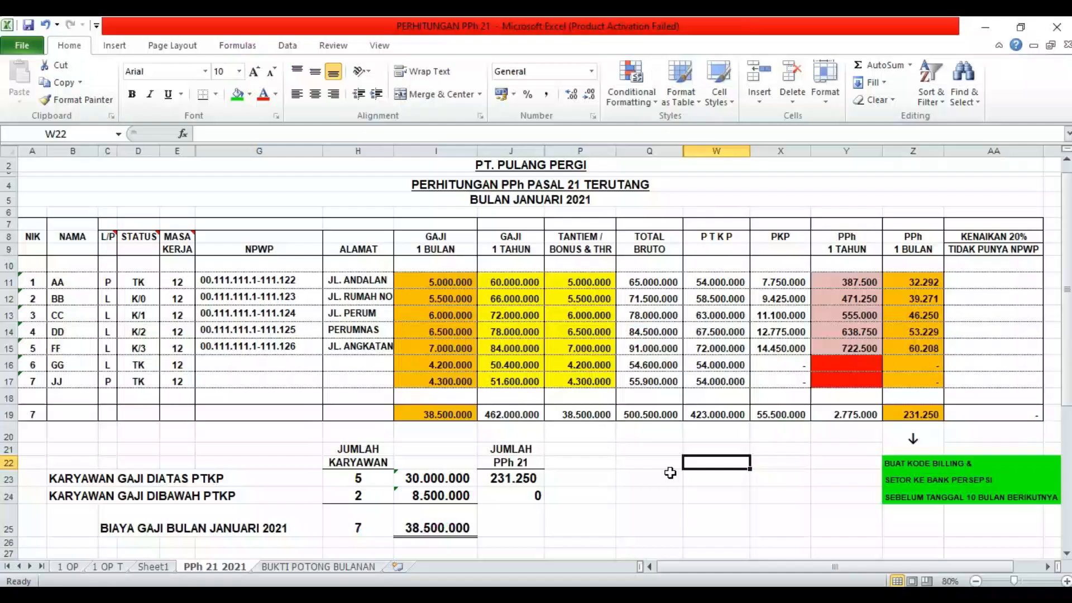
- Bring up the PERHITUNGAN PPh 21 workbook showing the 231.250 January PPh 21 total
click(666, 472)
click(729, 464)
click(784, 463)
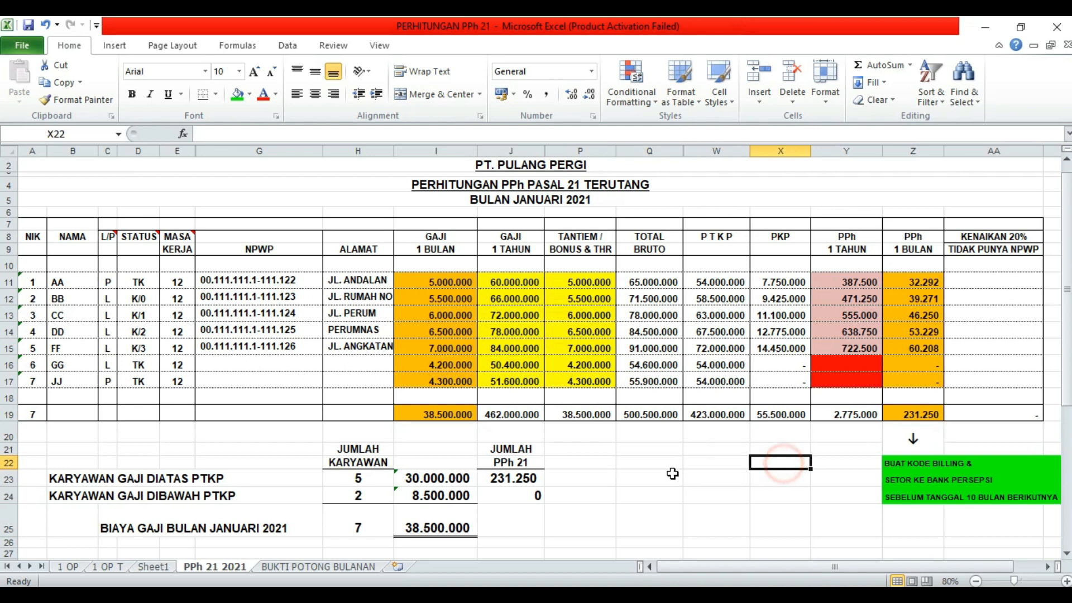
click(653, 469)
click(622, 460)
click(625, 478)
click(723, 463)
click(780, 451)
click(581, 475)
click(387, 446)
click(290, 446)
click(624, 470)
click(583, 479)
click(591, 497)
click(418, 194)
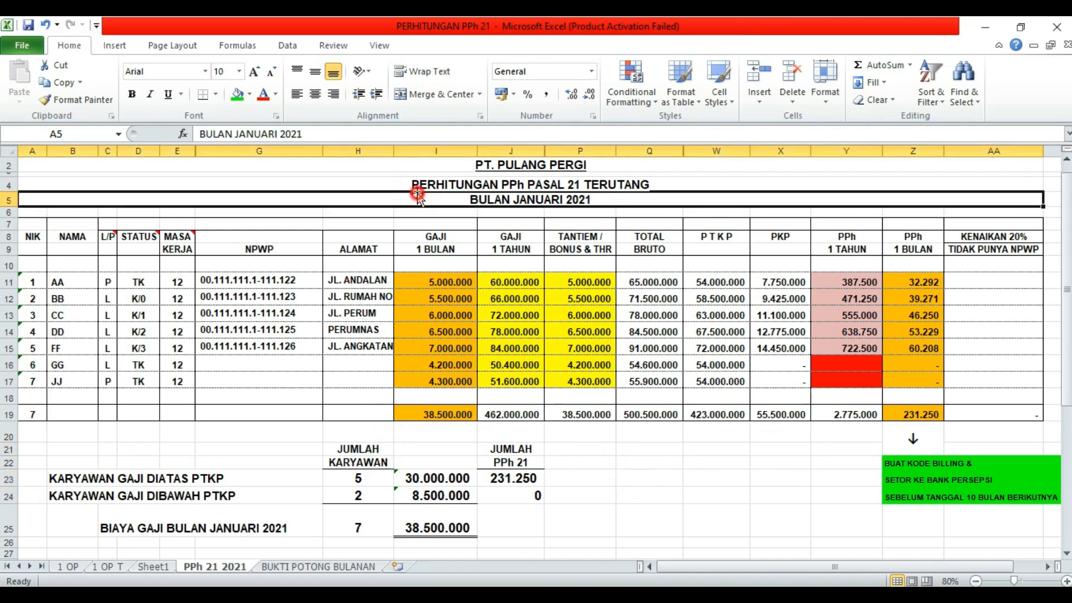
click(634, 168)
click(675, 194)
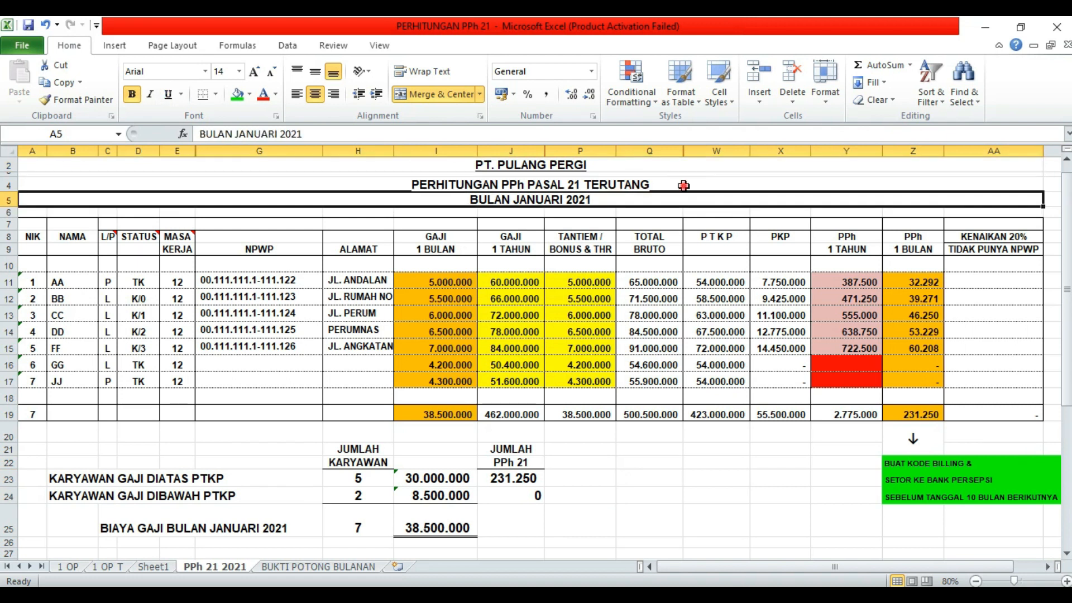
click(683, 185)
click(684, 200)
click(629, 437)
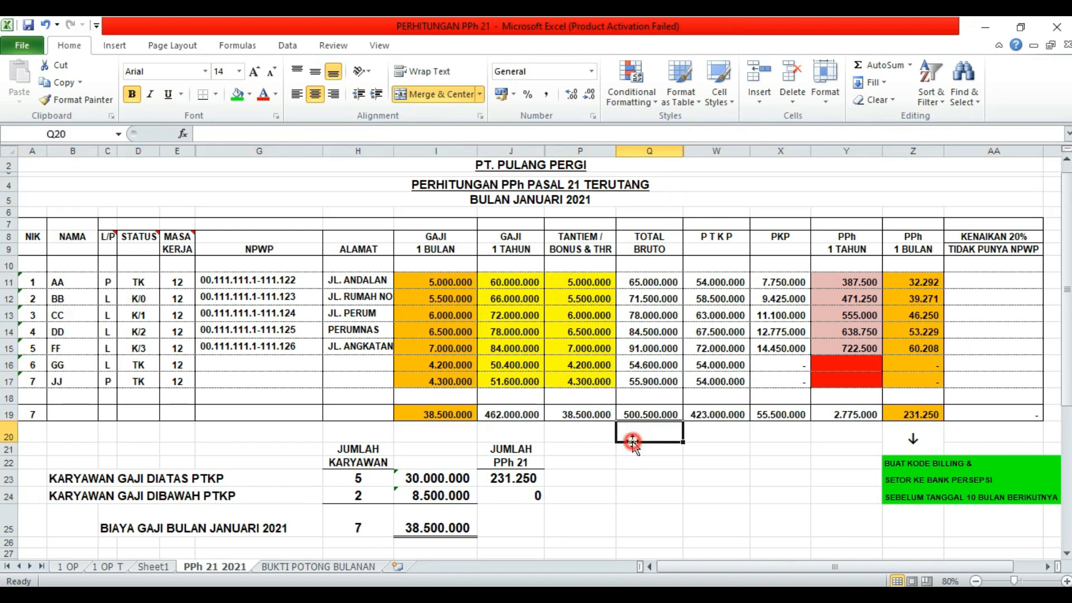
click(329, 398)
click(276, 397)
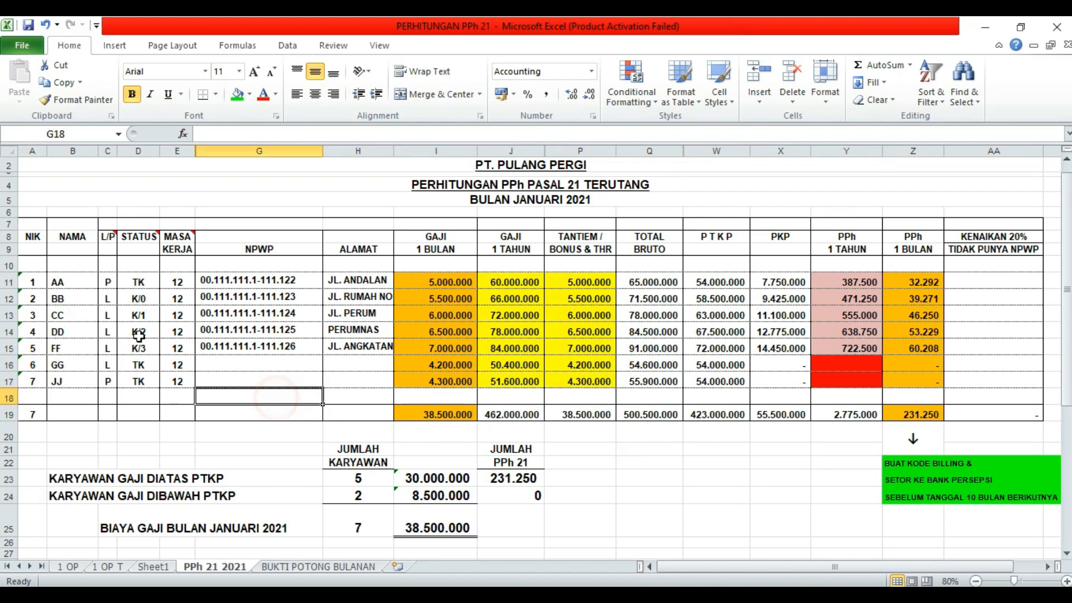
click(96, 285)
click(76, 303)
click(78, 280)
click(77, 303)
click(76, 317)
click(76, 333)
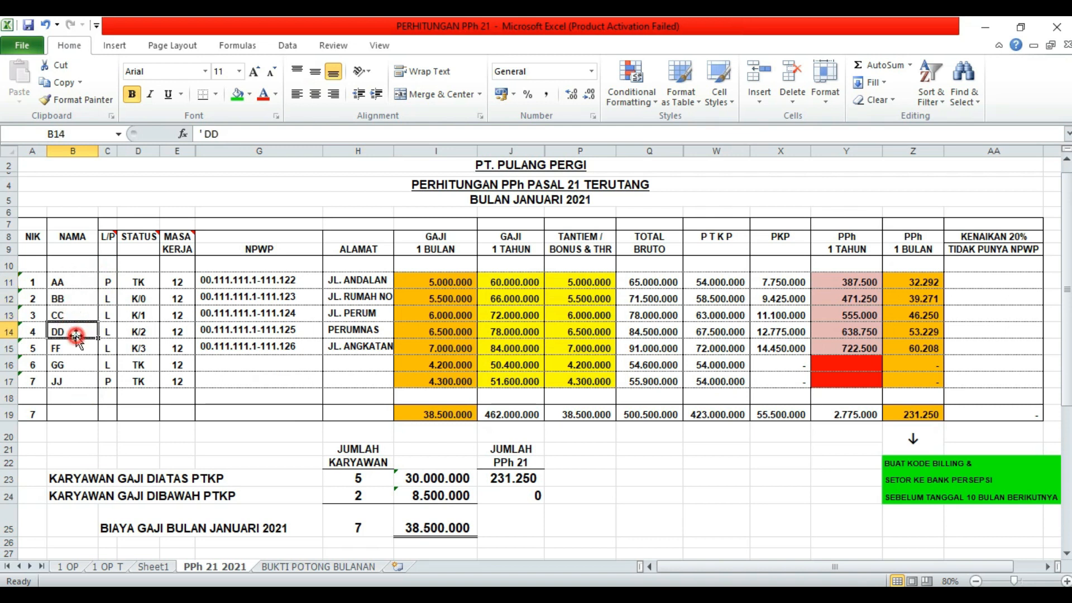
click(76, 349)
click(76, 365)
click(129, 397)
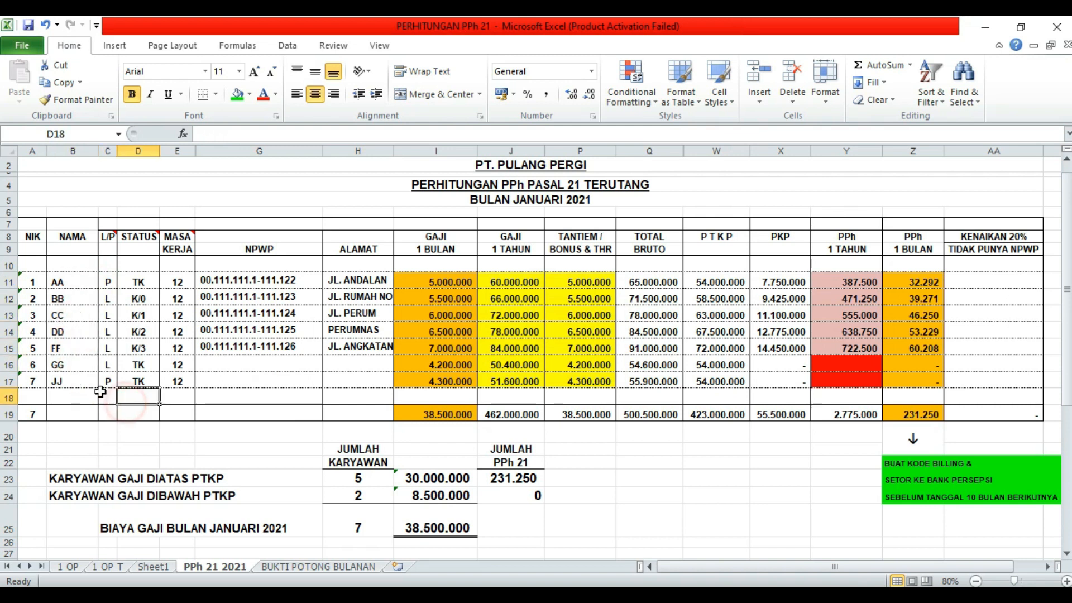
click(310, 397)
click(700, 466)
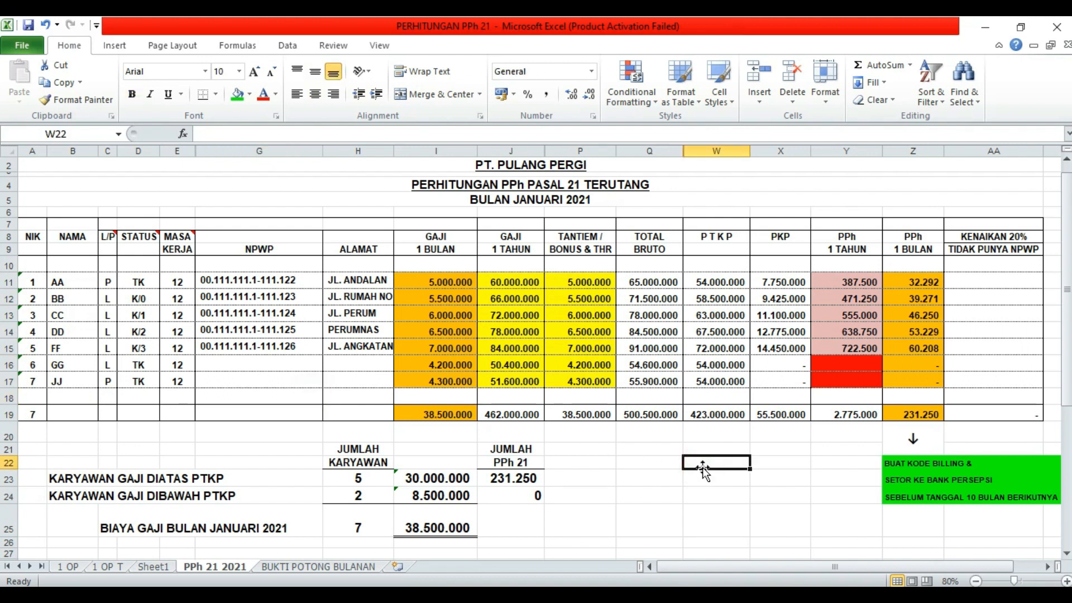
drag(221, 277, 229, 347)
click(369, 481)
click(558, 510)
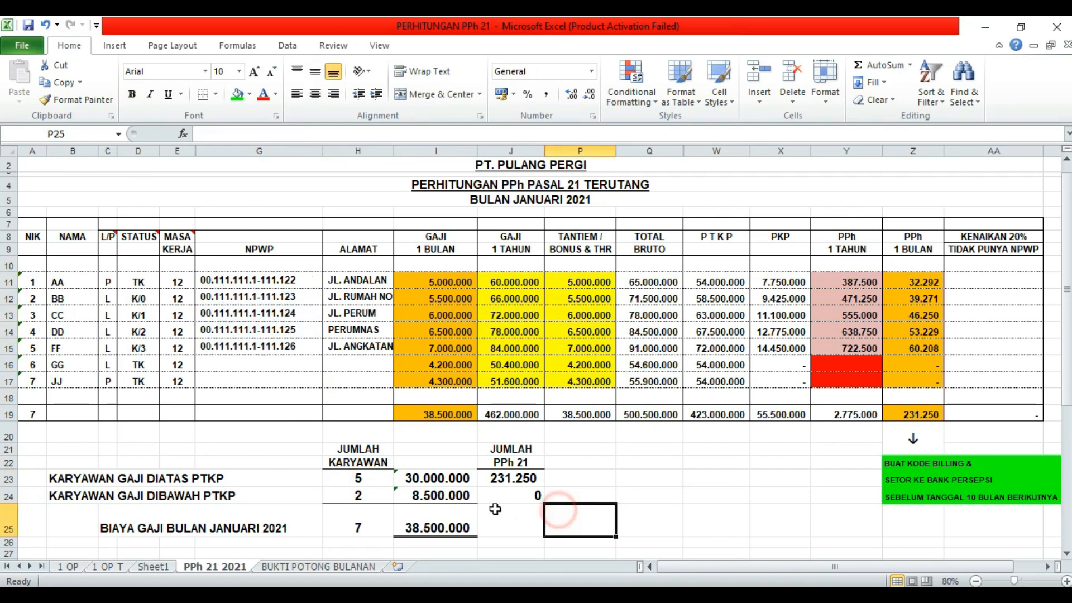
click(442, 480)
click(611, 488)
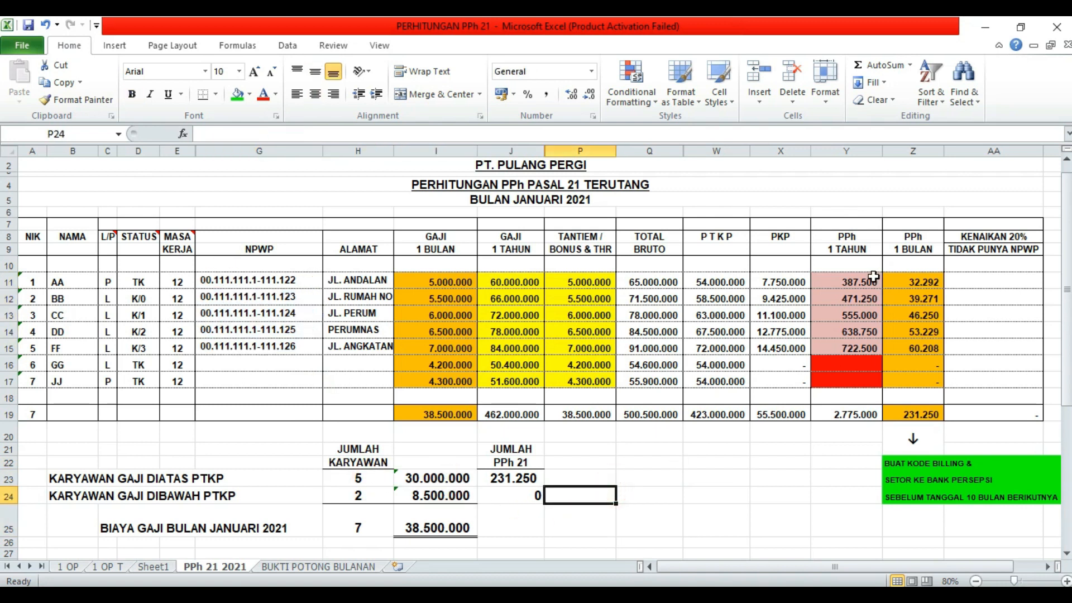
click(868, 282)
click(846, 314)
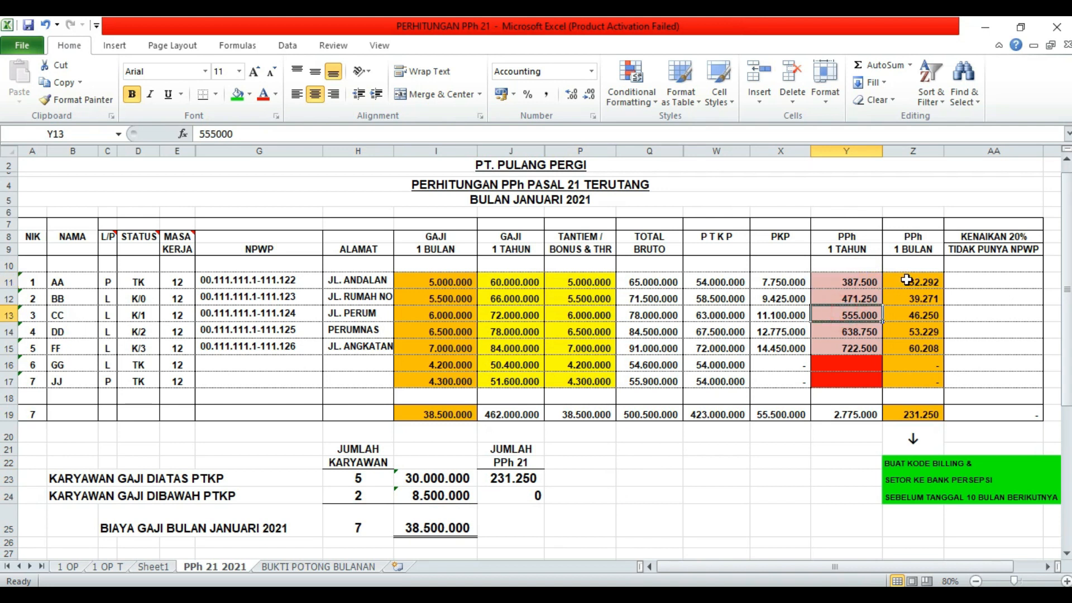
click(950, 283)
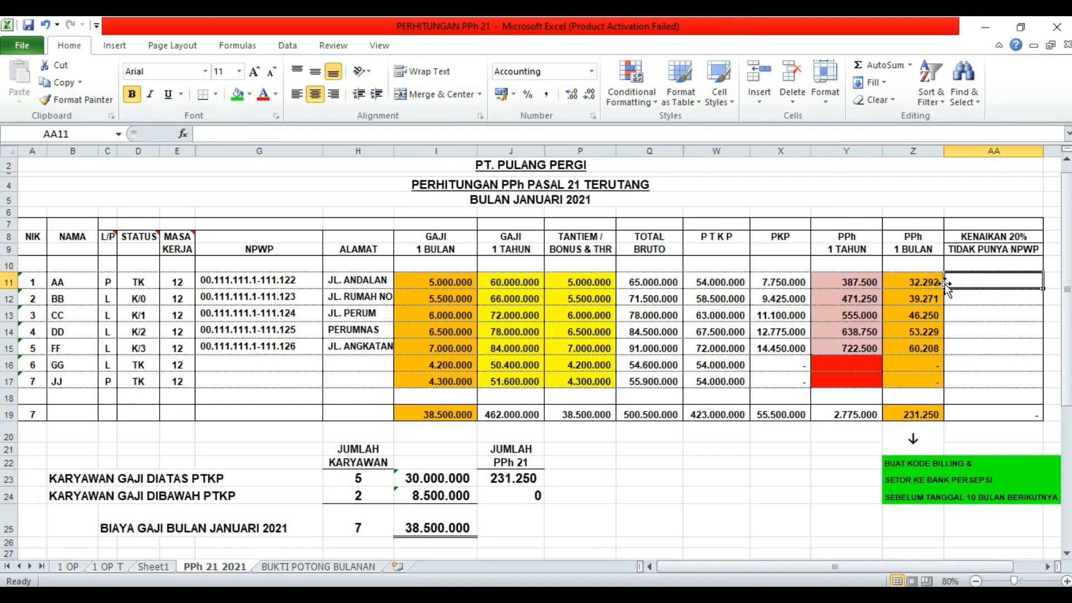
click(918, 281)
drag(919, 280, 919, 346)
click(921, 282)
drag(922, 282, 919, 349)
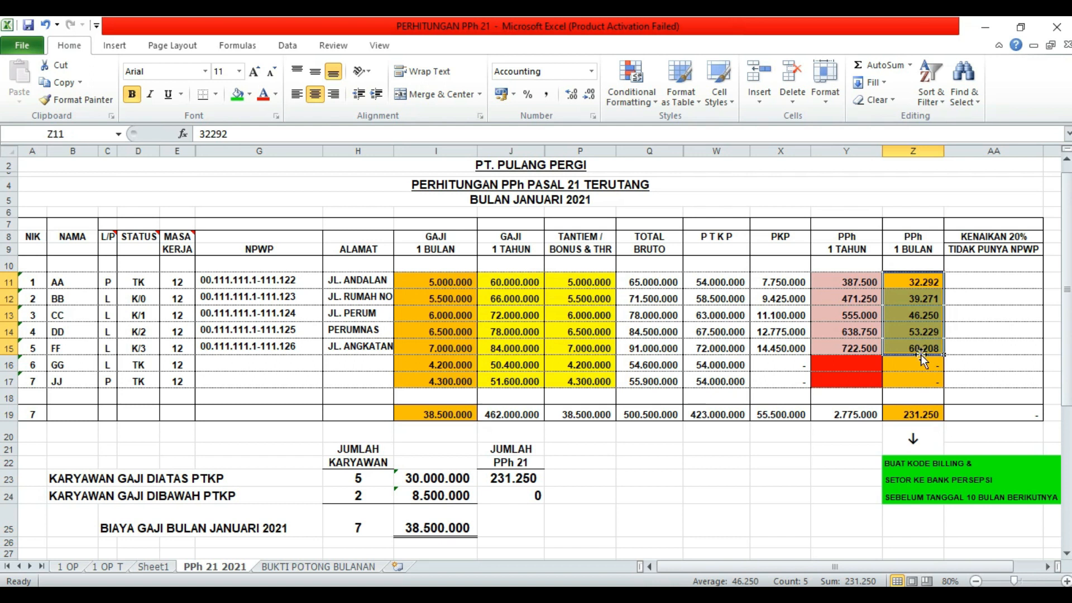
click(918, 413)
click(952, 413)
click(927, 413)
click(960, 413)
click(927, 414)
click(958, 413)
click(935, 415)
click(966, 413)
click(925, 414)
click(899, 463)
click(897, 496)
click(899, 468)
click(907, 438)
click(910, 416)
click(912, 427)
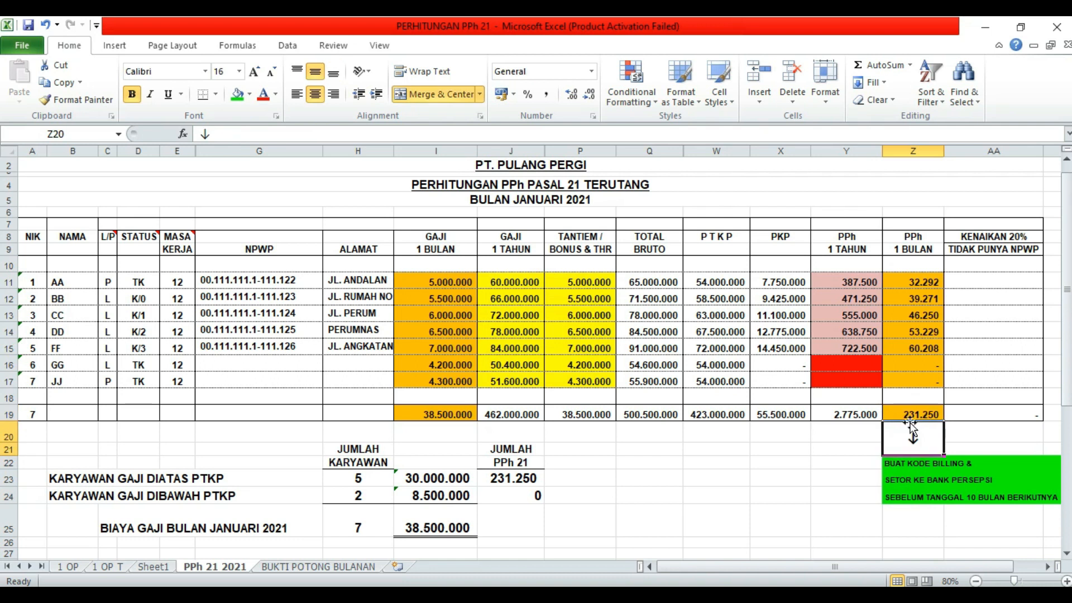
click(916, 412)
click(928, 444)
click(927, 414)
click(927, 441)
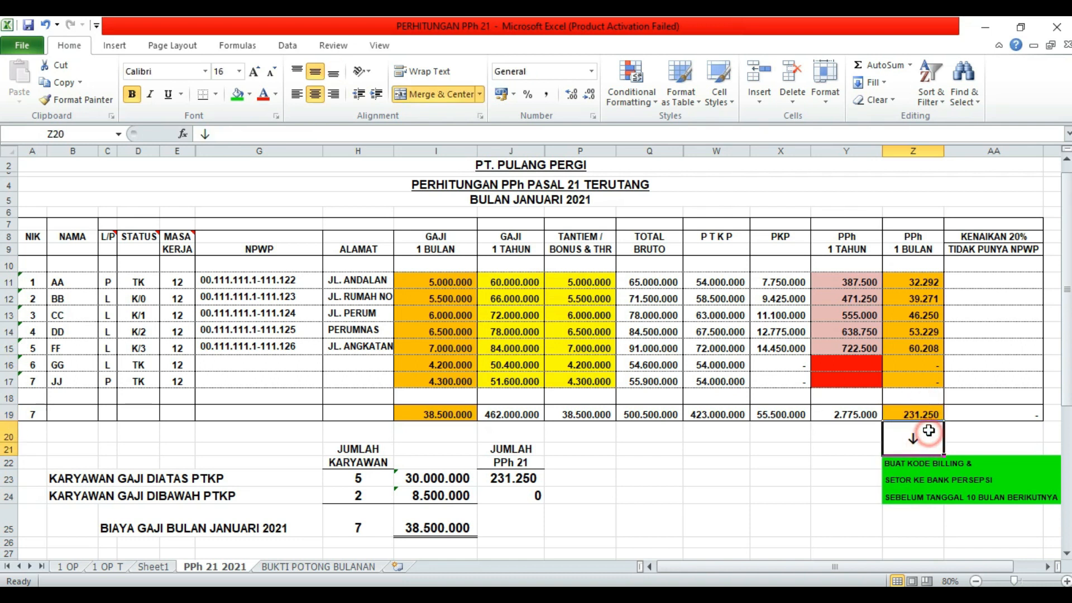
click(927, 416)
click(924, 447)
click(927, 416)
click(957, 429)
click(921, 439)
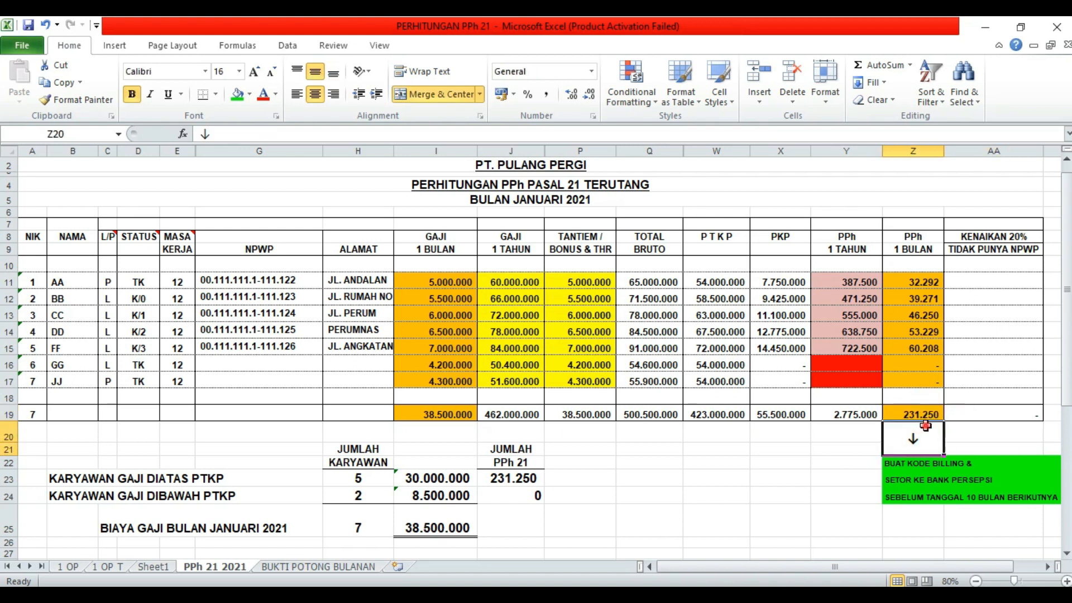
click(821, 446)
click(580, 478)
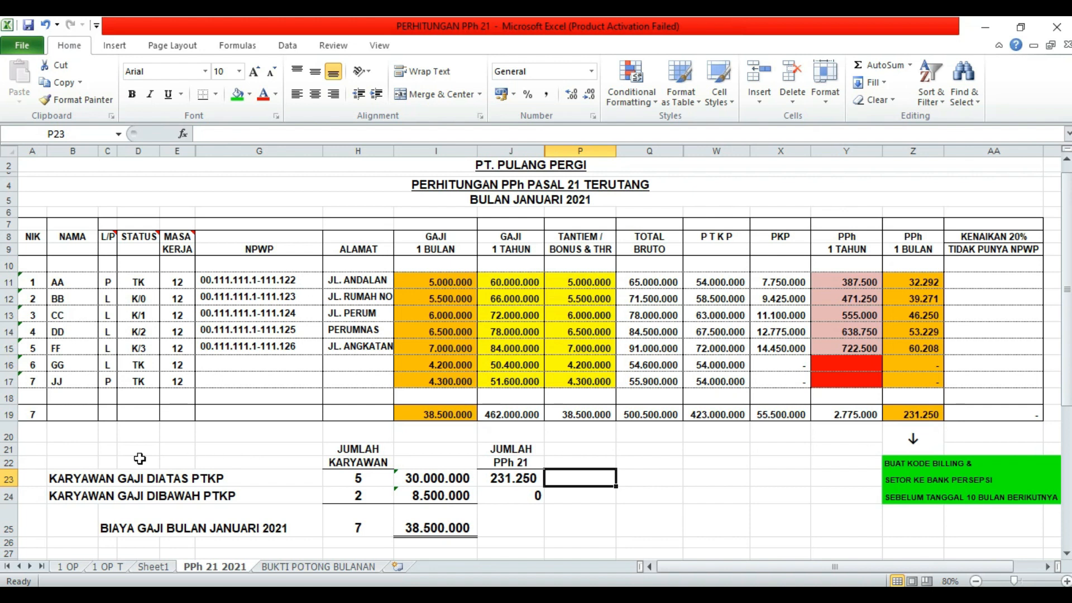
drag(82, 449, 511, 525)
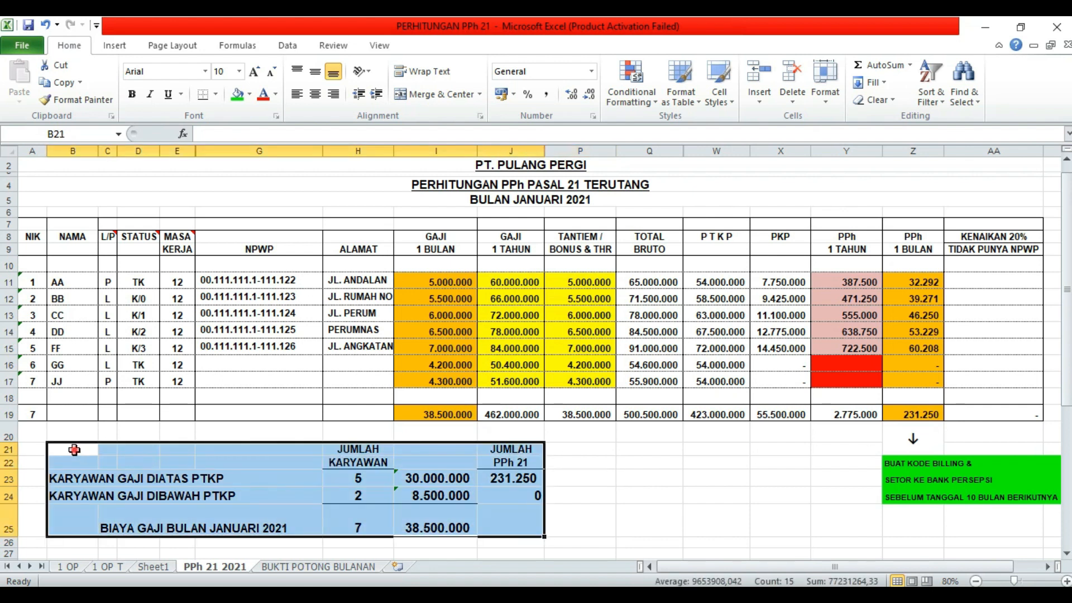
drag(74, 449, 503, 540)
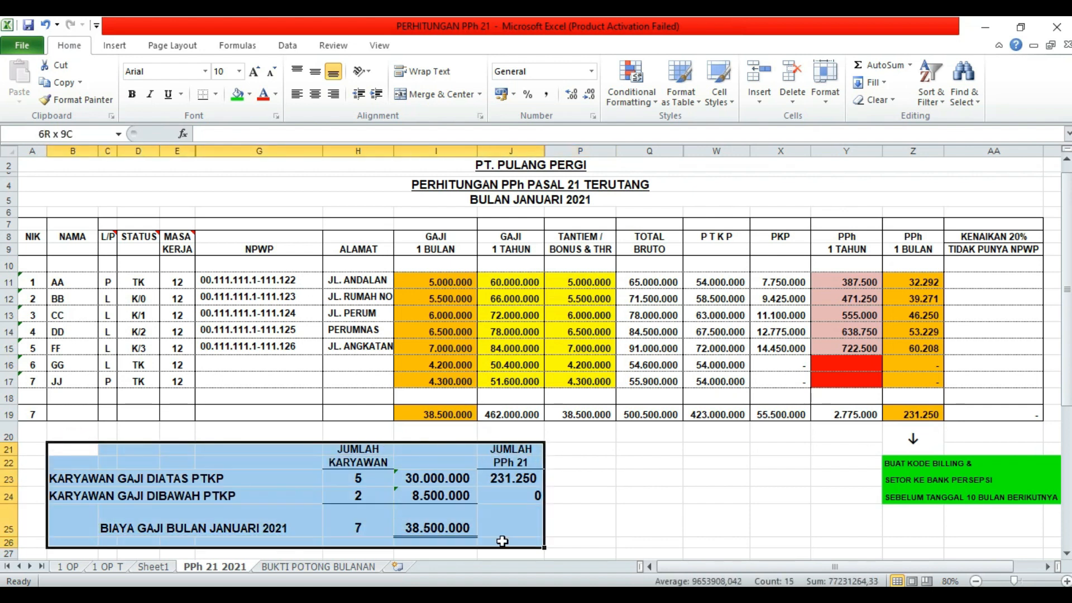
drag(502, 540, 502, 541)
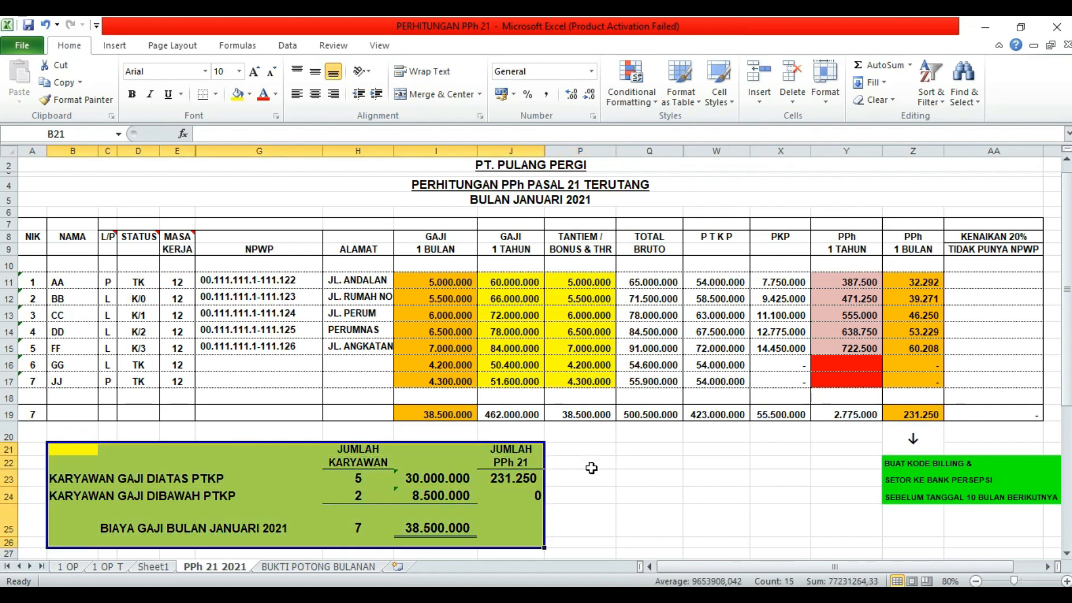
click(598, 483)
click(384, 480)
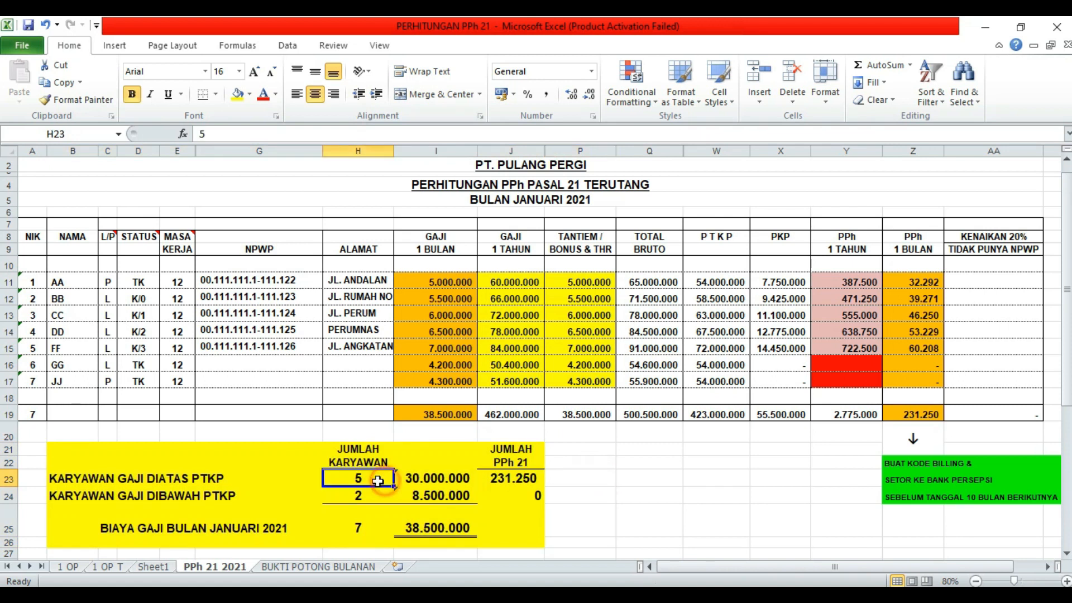
click(60, 478)
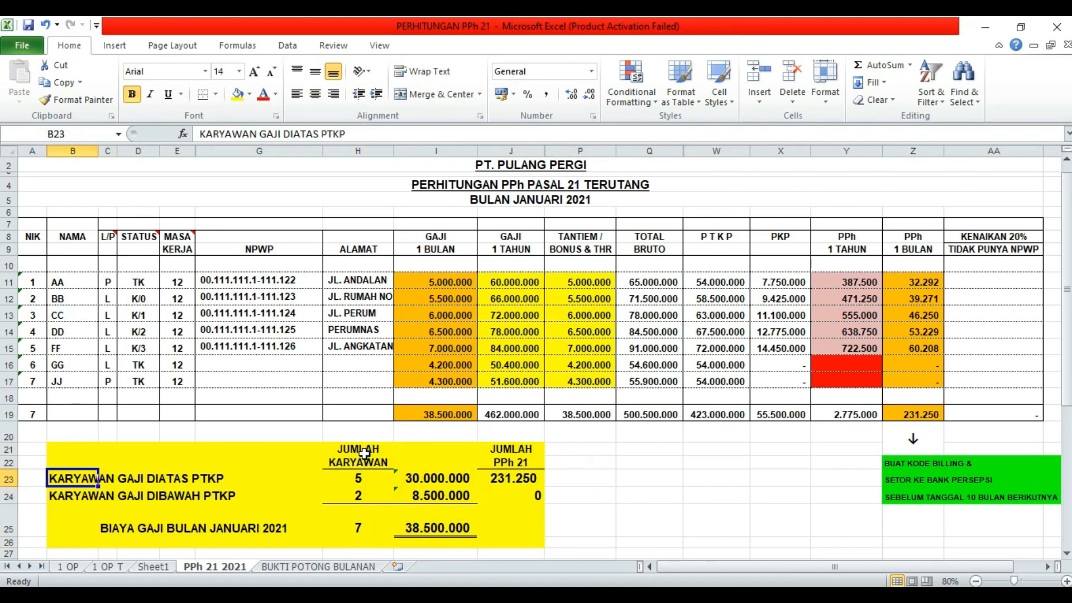
drag(364, 453, 364, 463)
drag(229, 482, 335, 483)
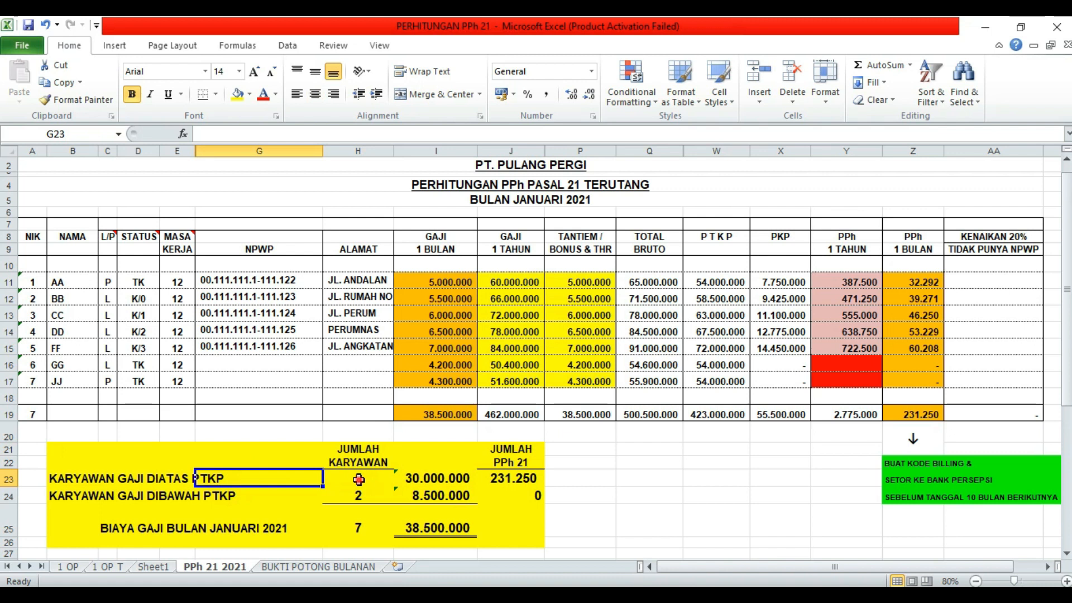
click(358, 481)
click(443, 480)
click(455, 281)
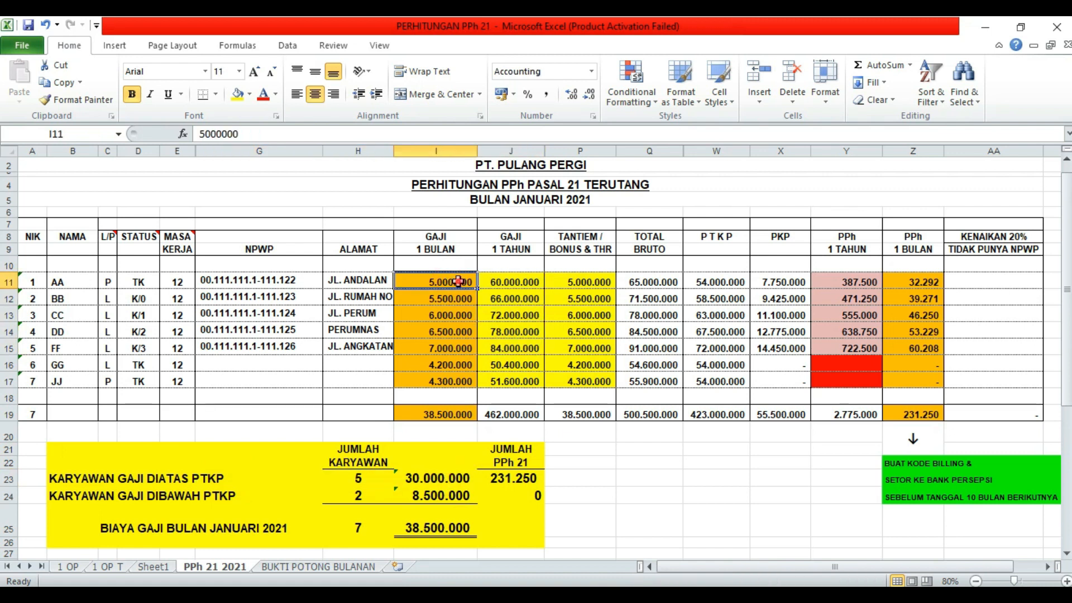
drag(457, 282, 455, 347)
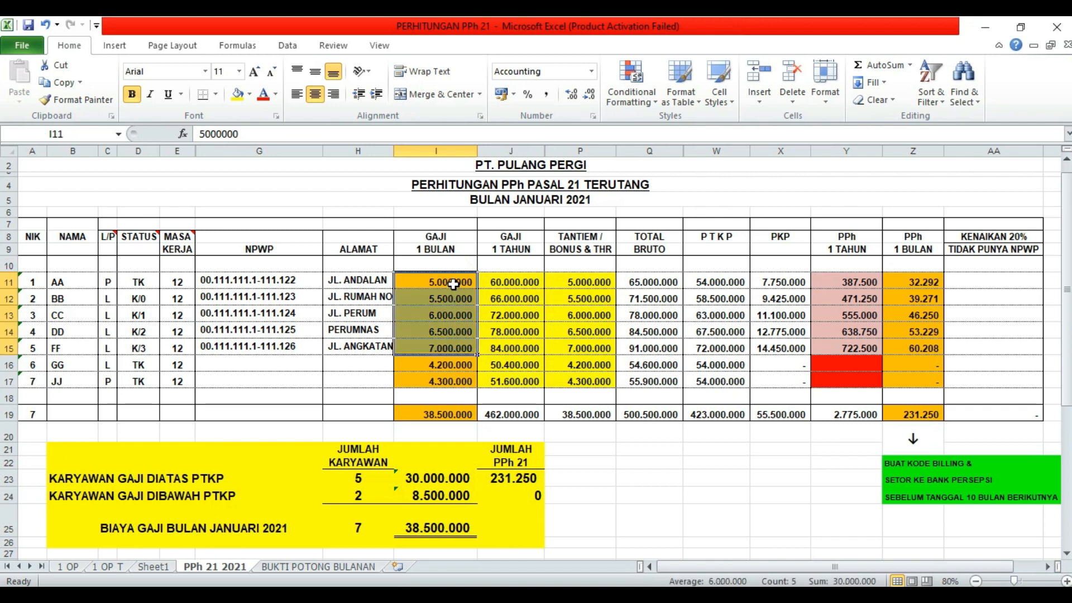
drag(444, 283, 439, 347)
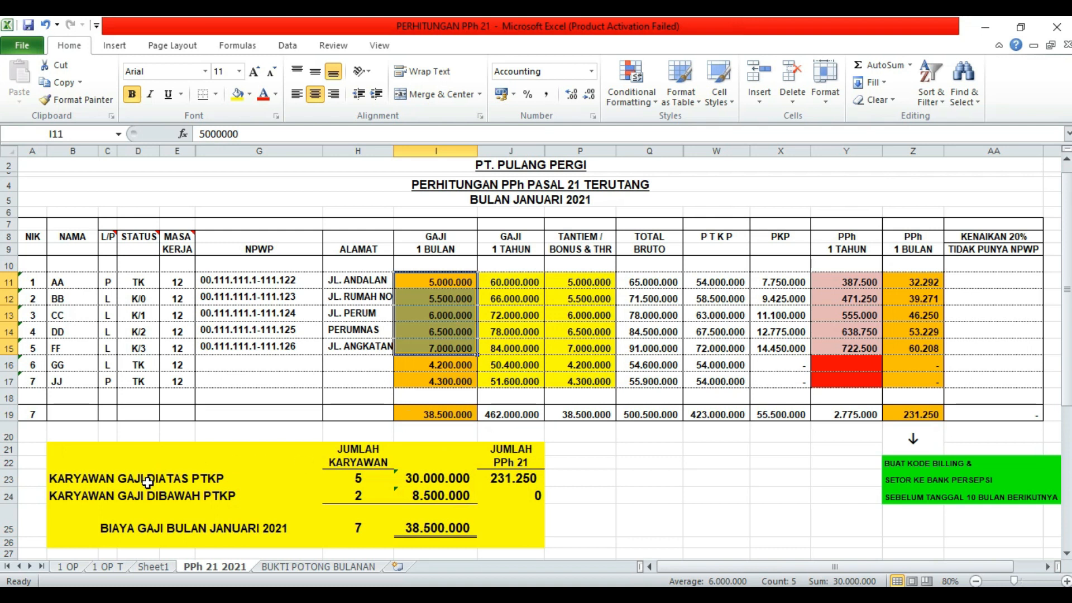
click(249, 478)
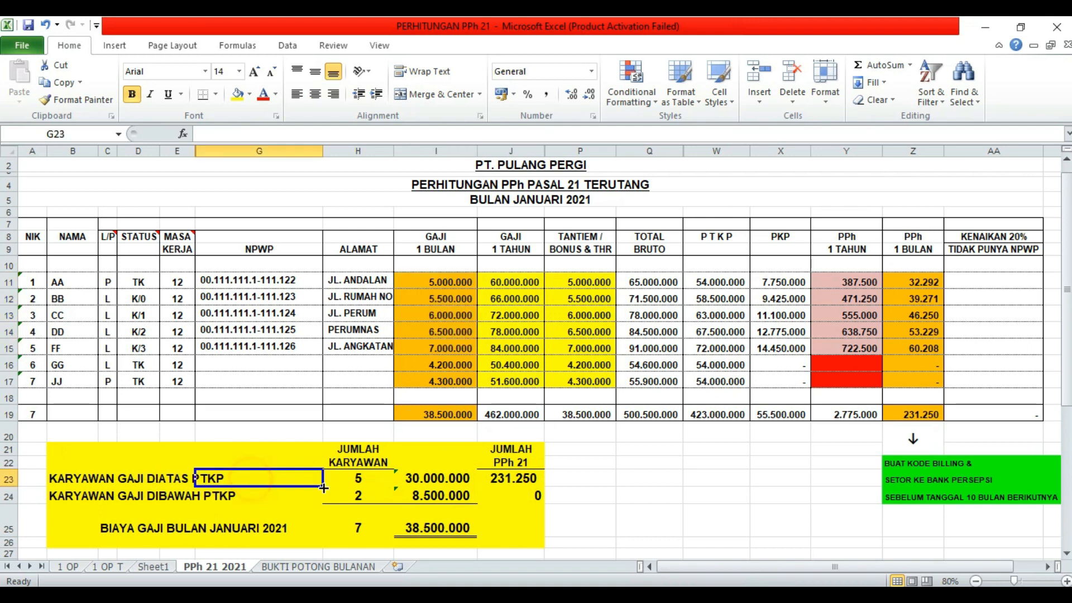
click(362, 480)
click(430, 480)
drag(441, 282, 441, 349)
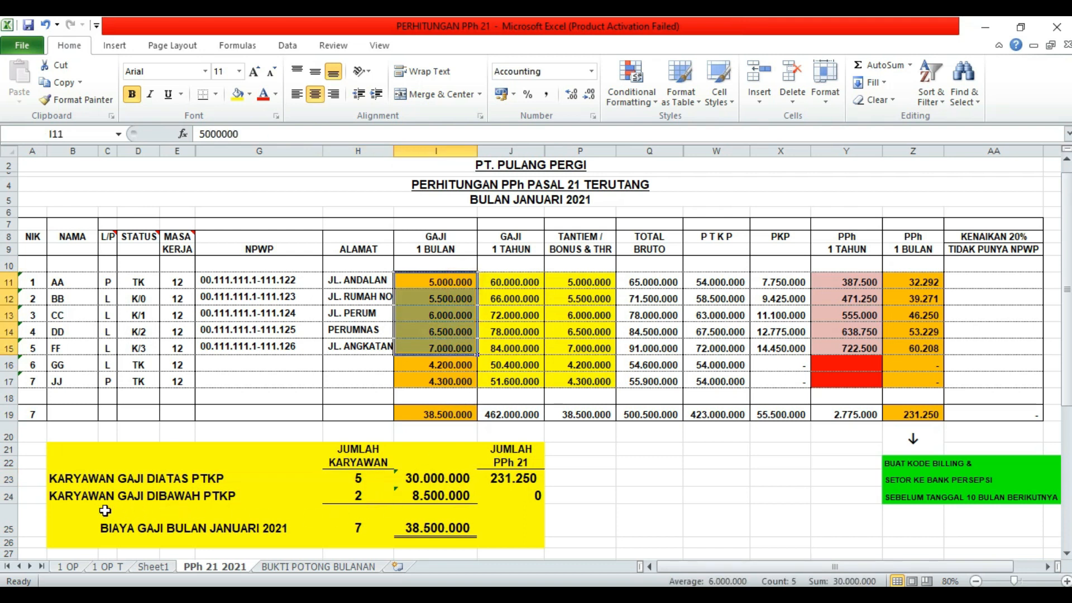
click(73, 499)
key(Right)
key(Right)
key(Right)
key(Right)
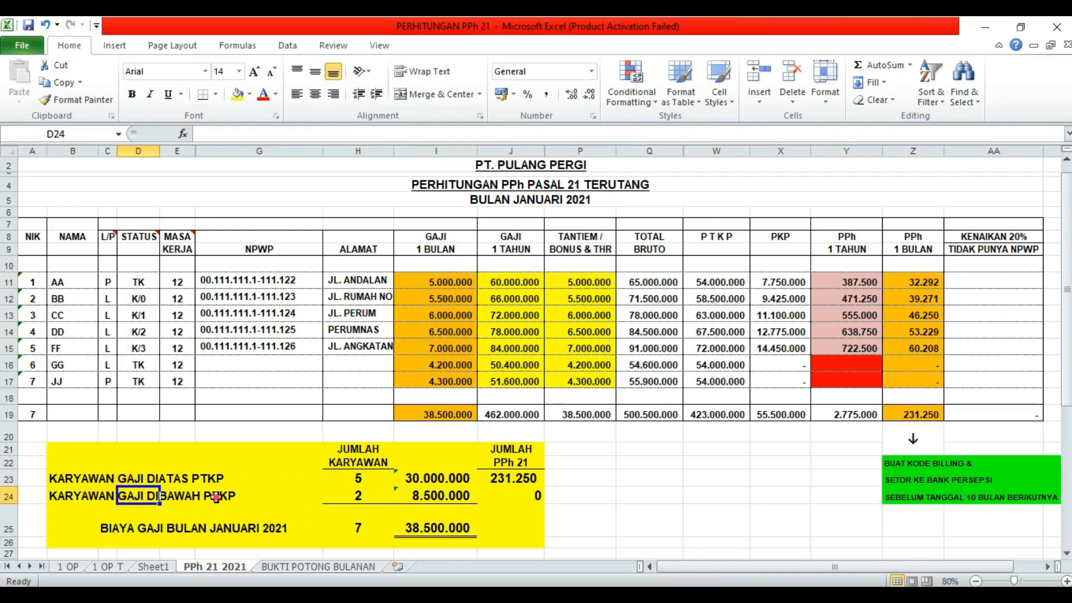
click(360, 495)
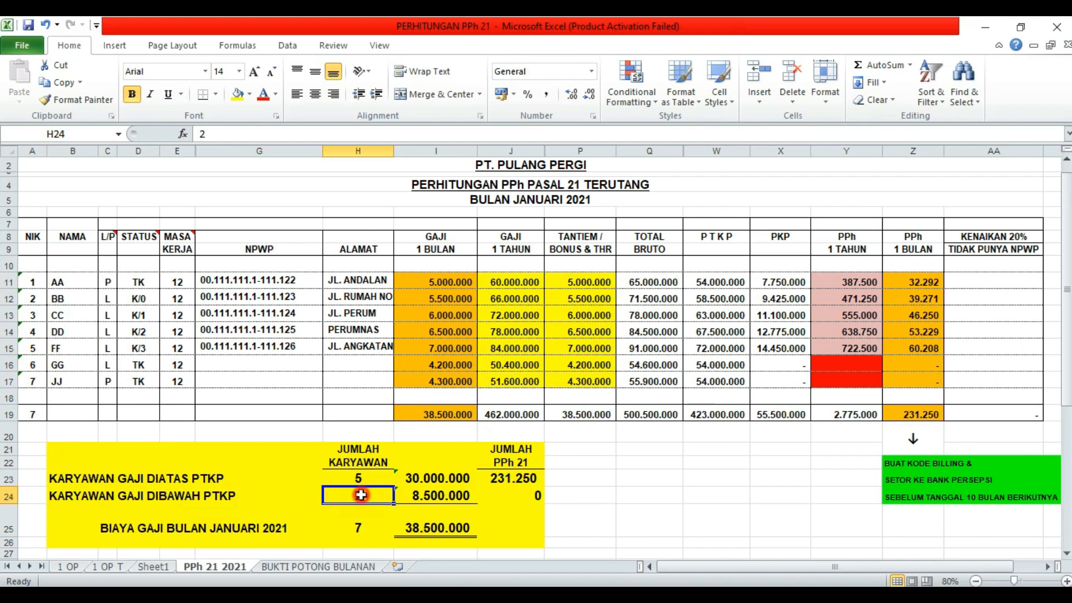
click(432, 499)
drag(455, 369, 451, 382)
click(456, 277)
drag(456, 284, 450, 381)
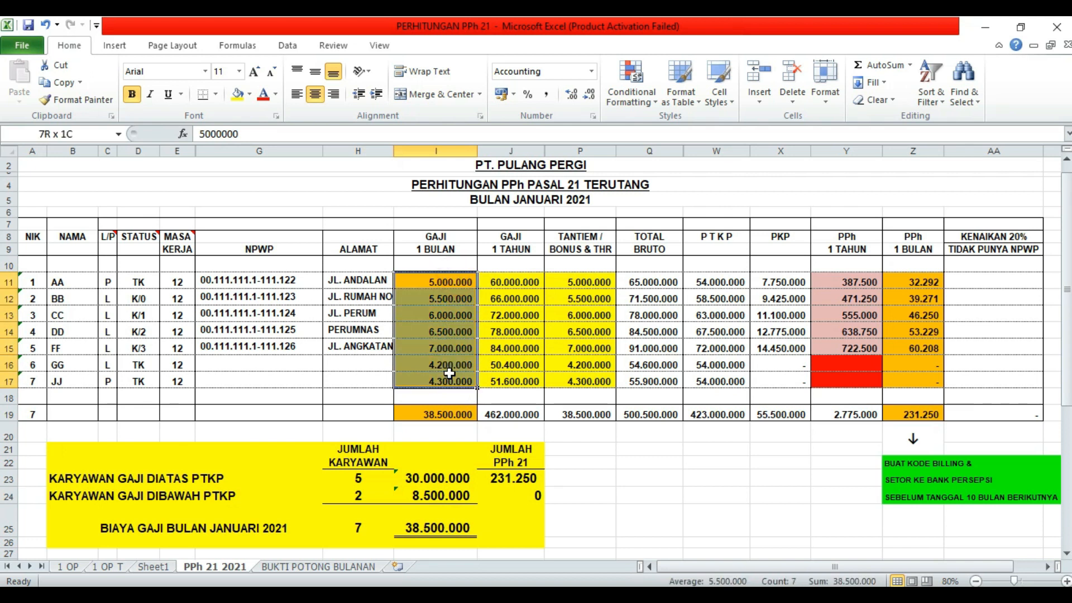
click(443, 420)
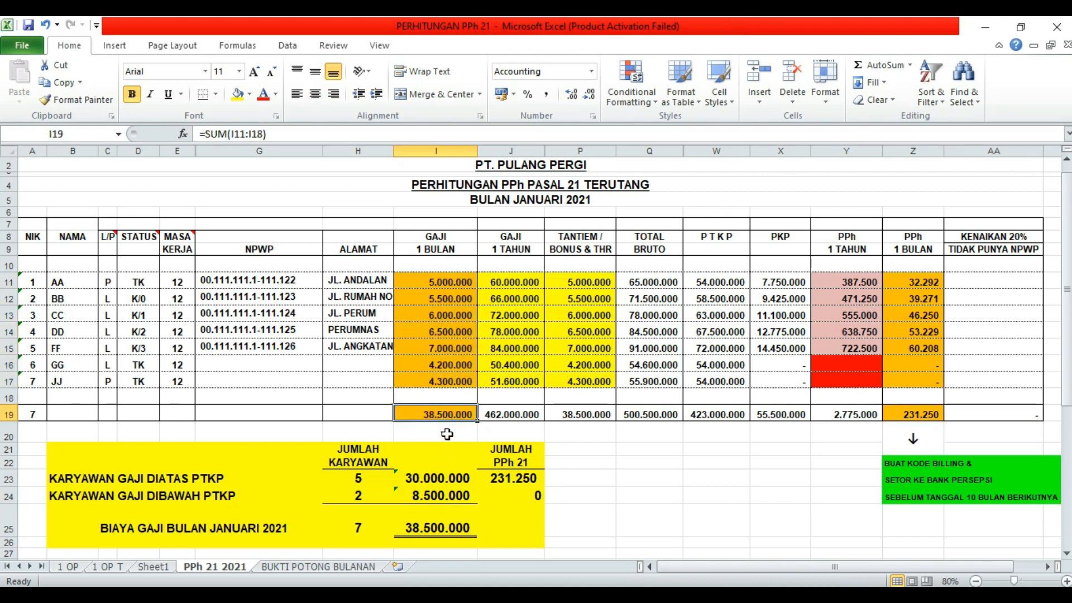
click(434, 527)
click(440, 484)
click(444, 499)
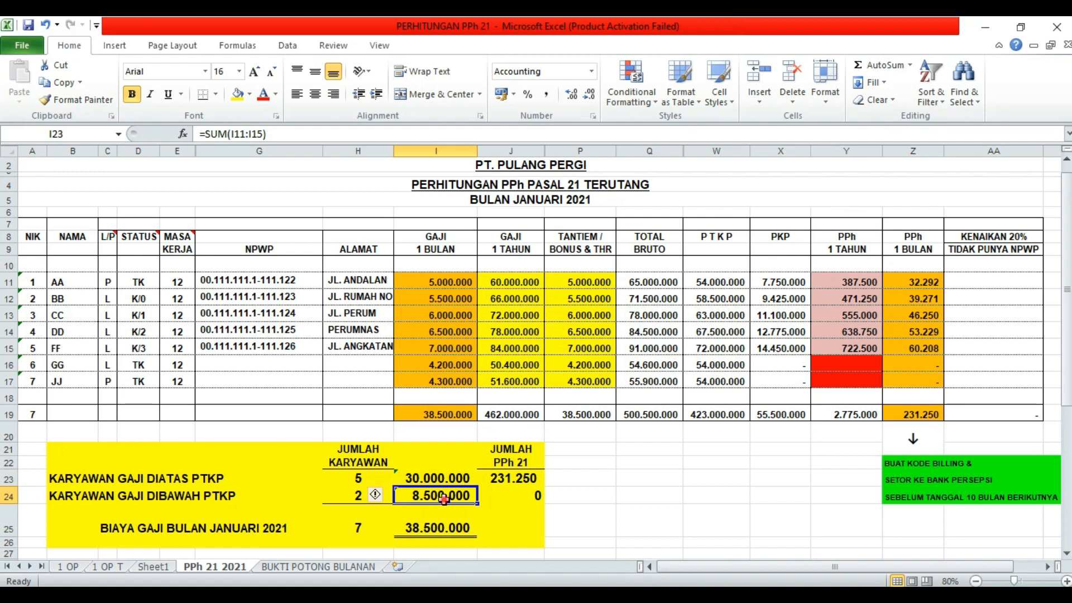
click(443, 529)
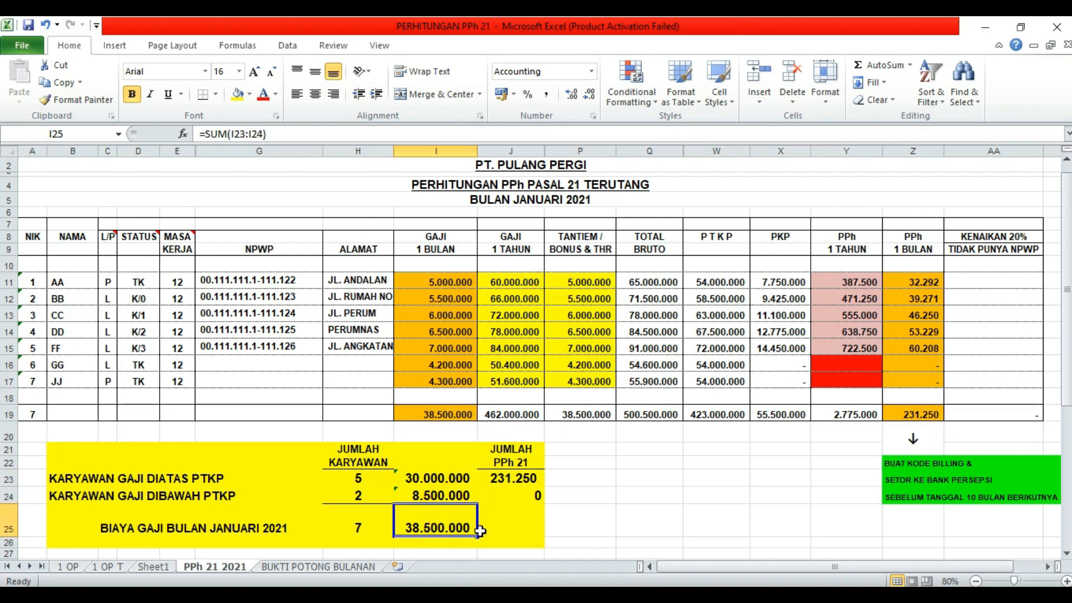
click(376, 530)
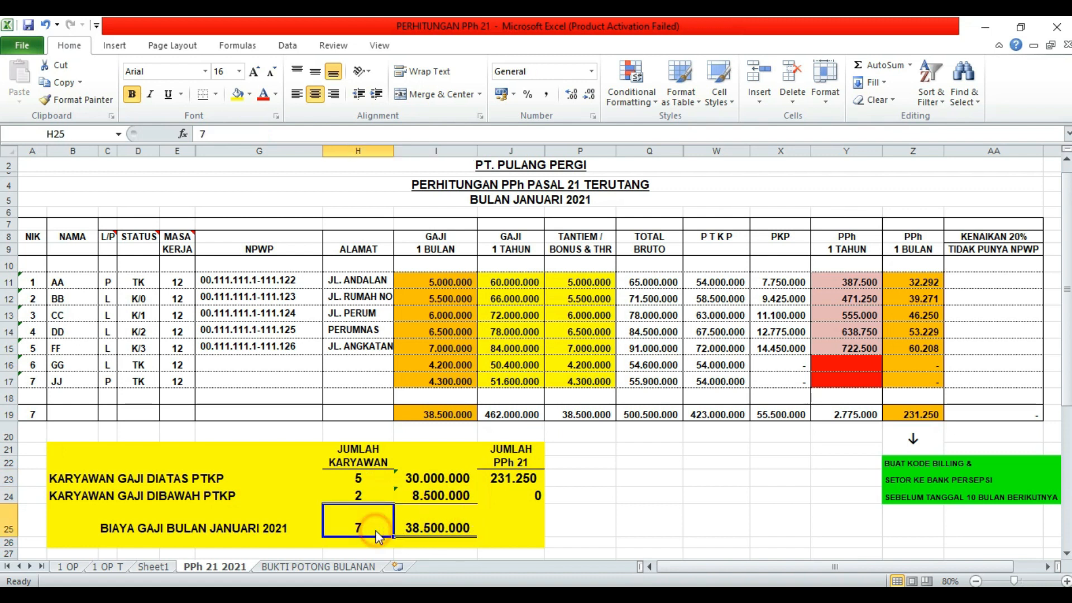
click(496, 521)
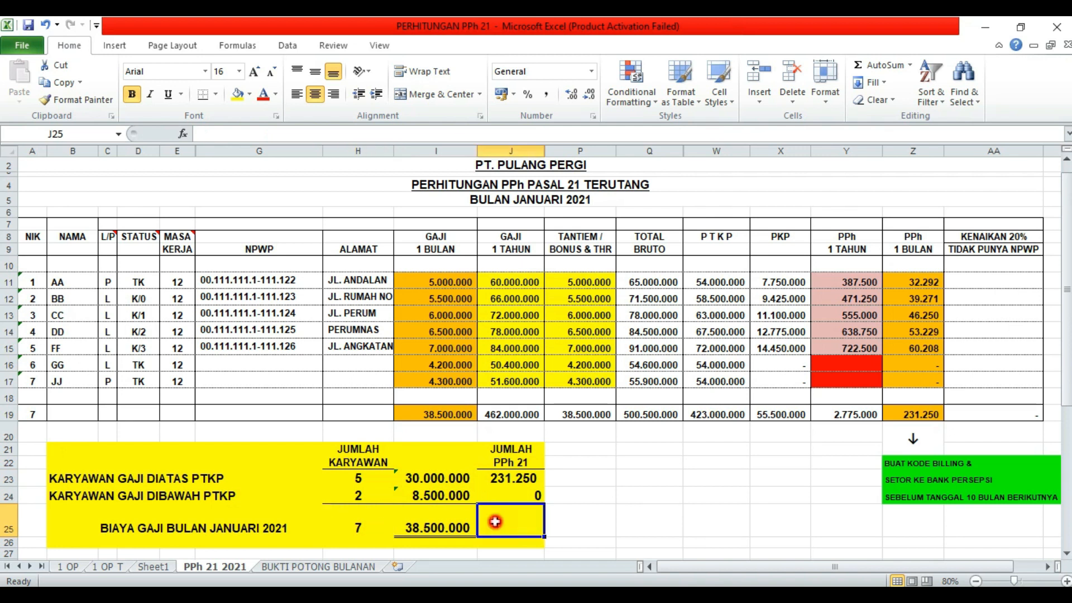
click(454, 522)
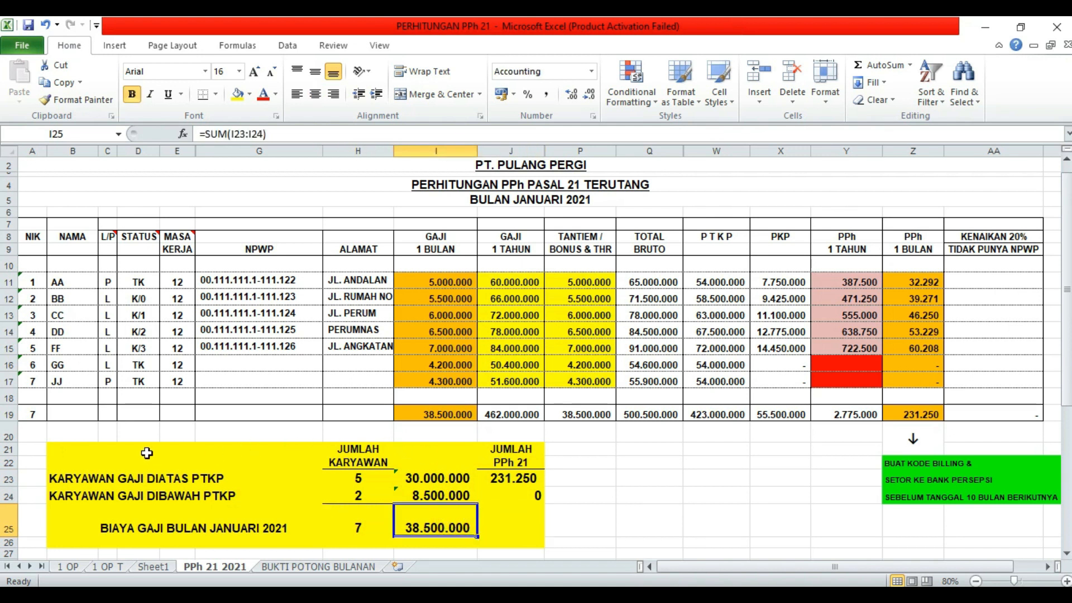
drag(60, 450, 506, 539)
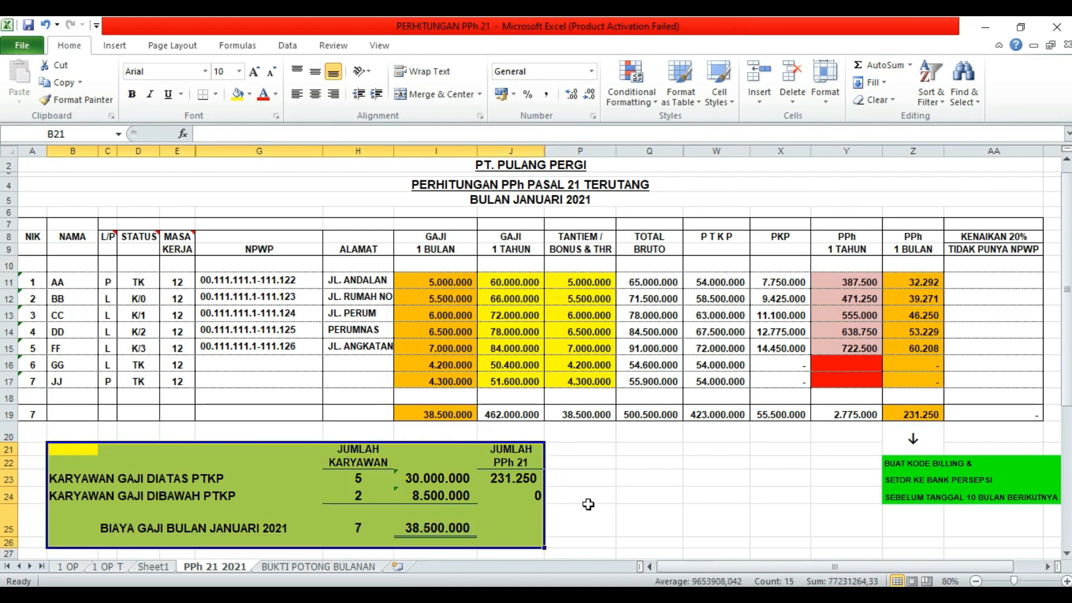
click(589, 505)
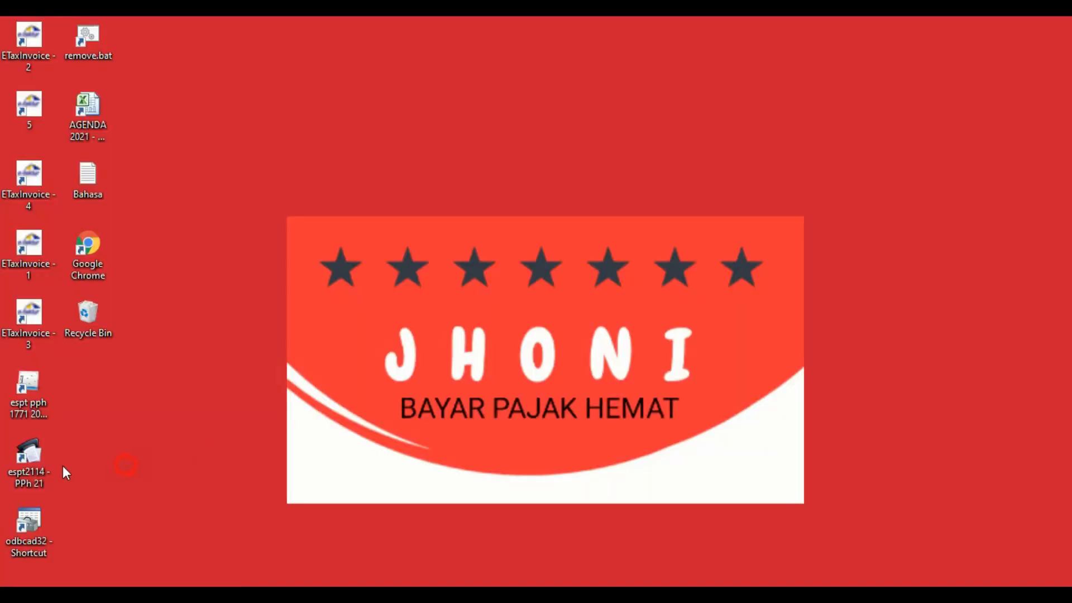
- Launch espt2114 - PPh 21 and connect to the db2113.accdb database with Pilih DB
double_click(22, 465)
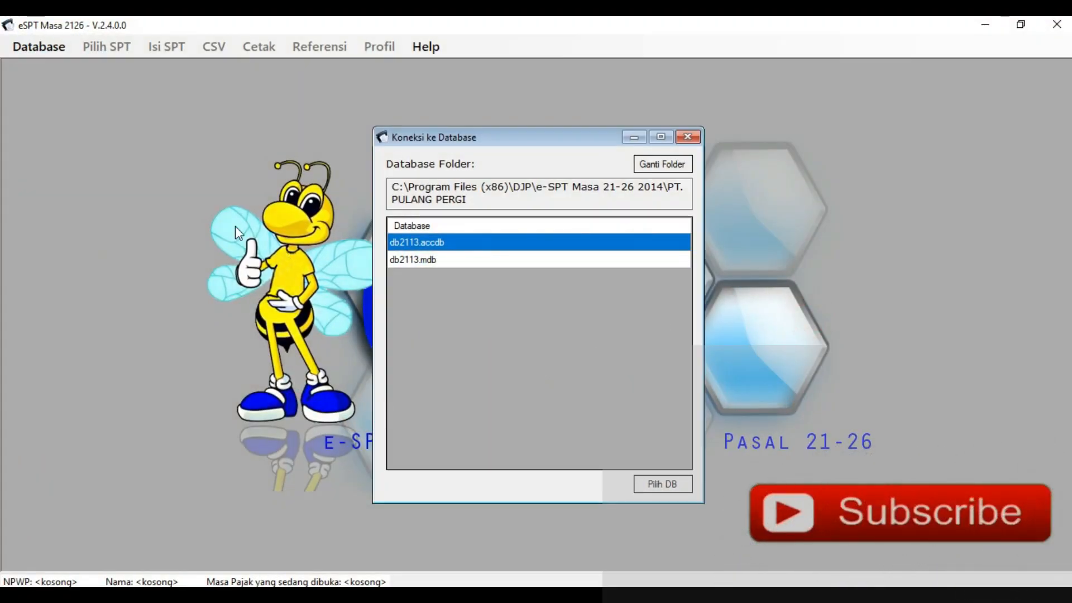
click(61, 102)
click(793, 131)
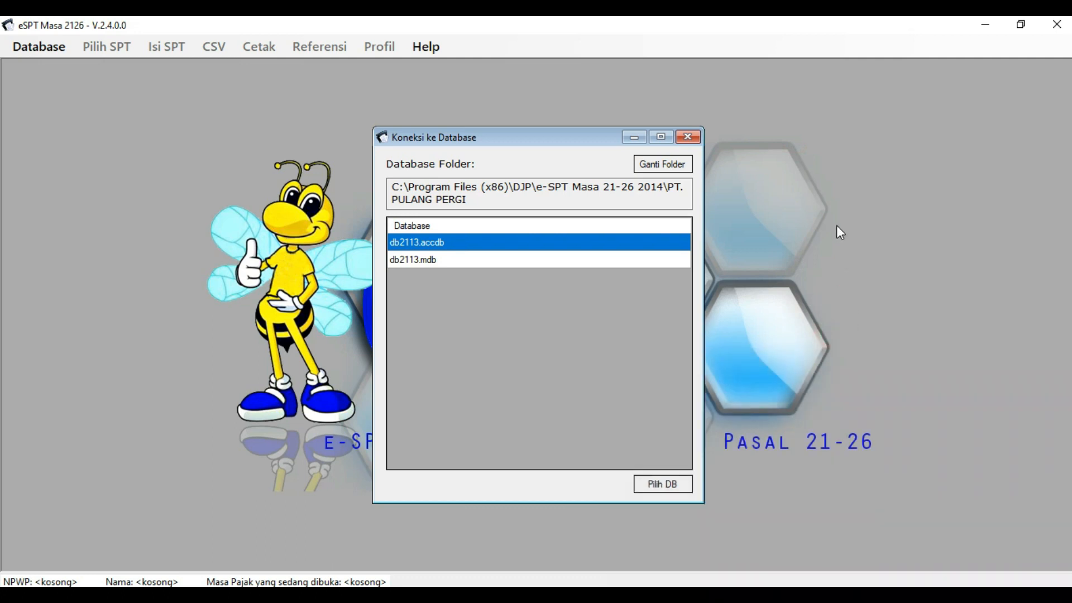
click(534, 340)
click(770, 363)
click(662, 484)
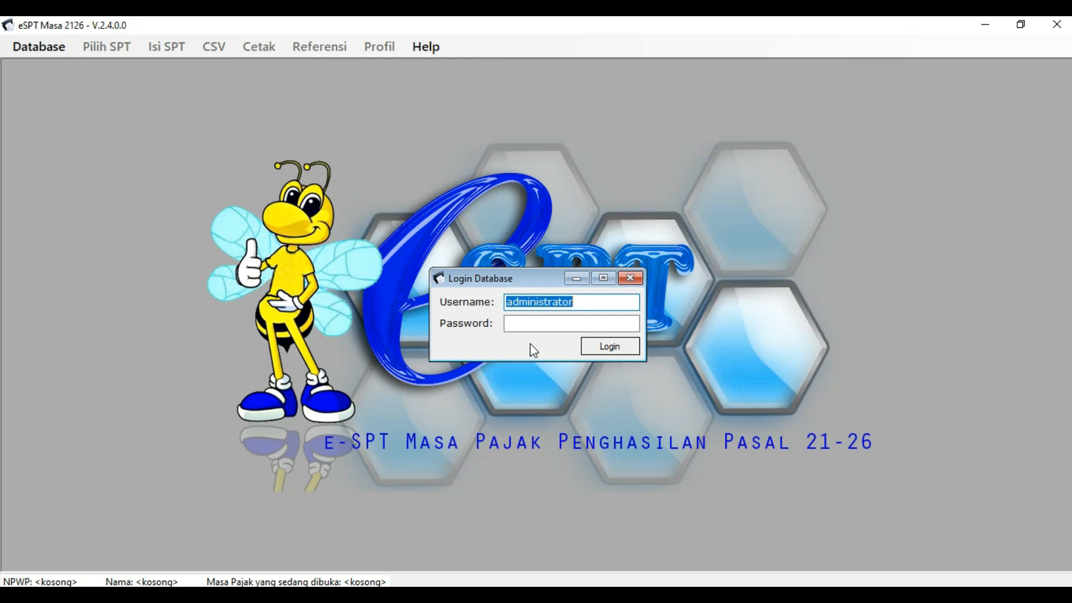
- Log in with the database password and dismiss the login success message
click(541, 329)
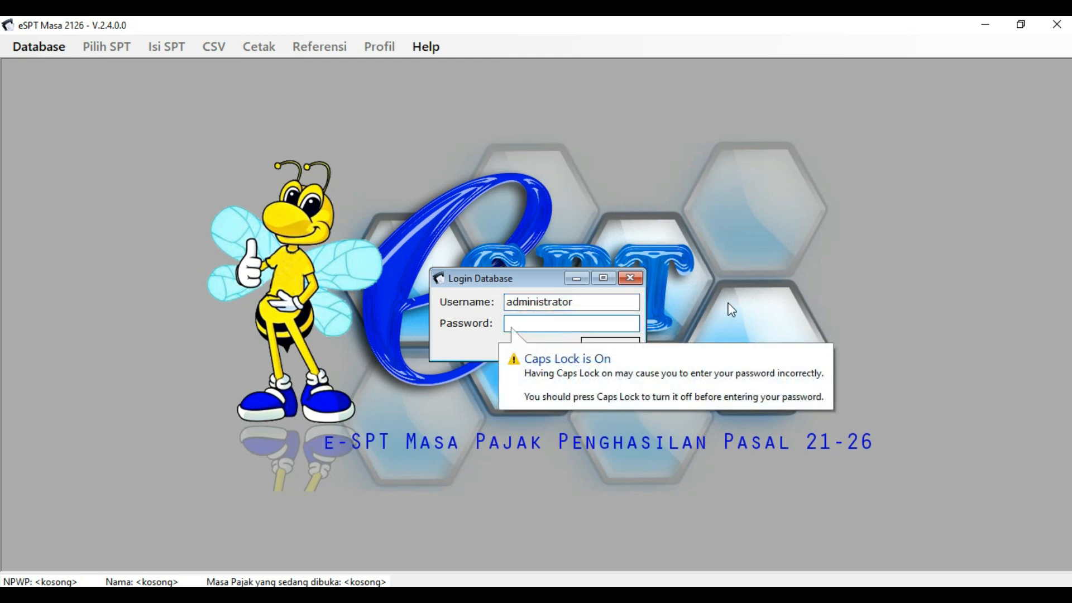
text(123)
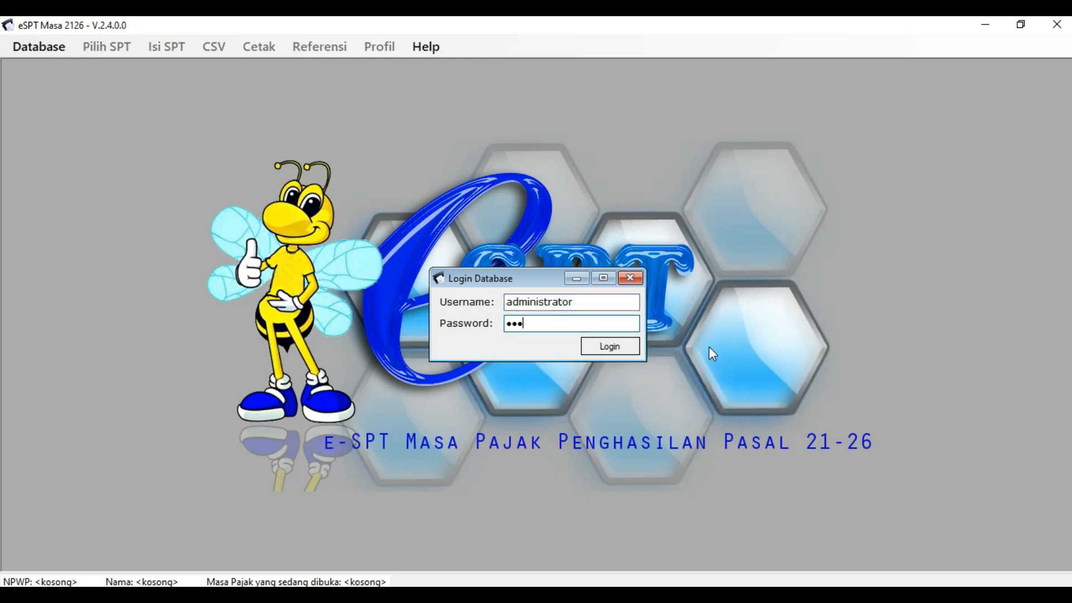
click(618, 345)
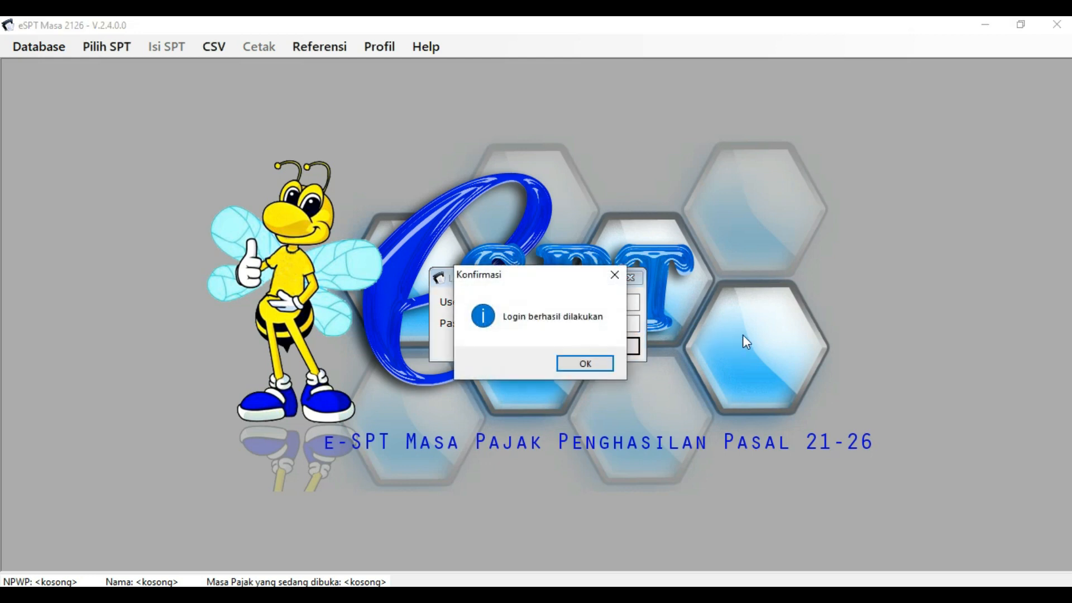
click(596, 364)
- Create a Januari 2021 SPT via Pilih SPT > Buat SPT Baru and confirm it
click(365, 226)
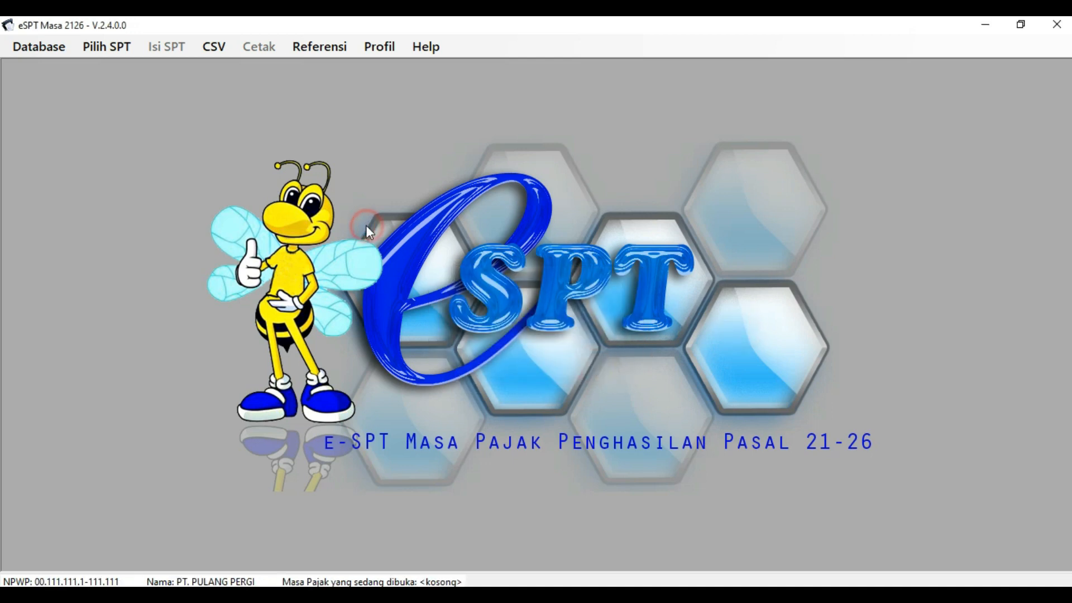
click(362, 174)
click(142, 170)
click(99, 103)
click(100, 49)
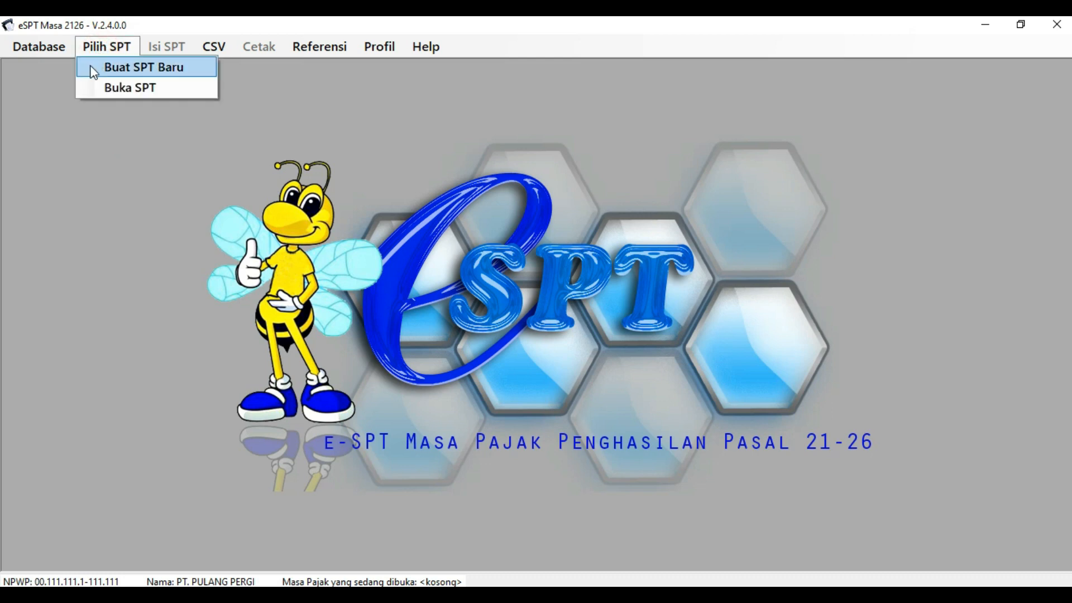
click(192, 71)
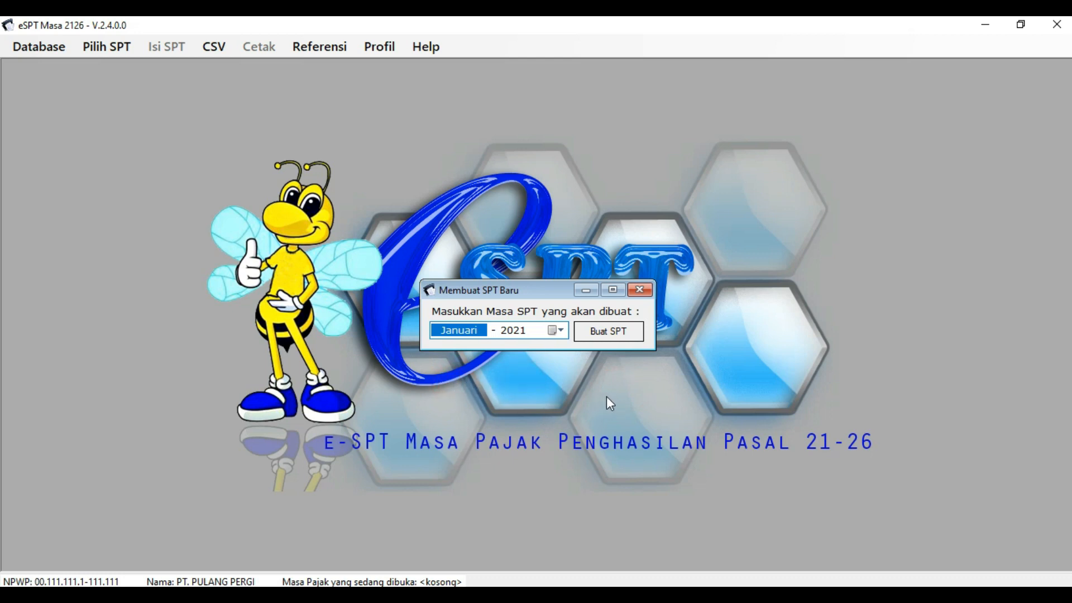
click(608, 333)
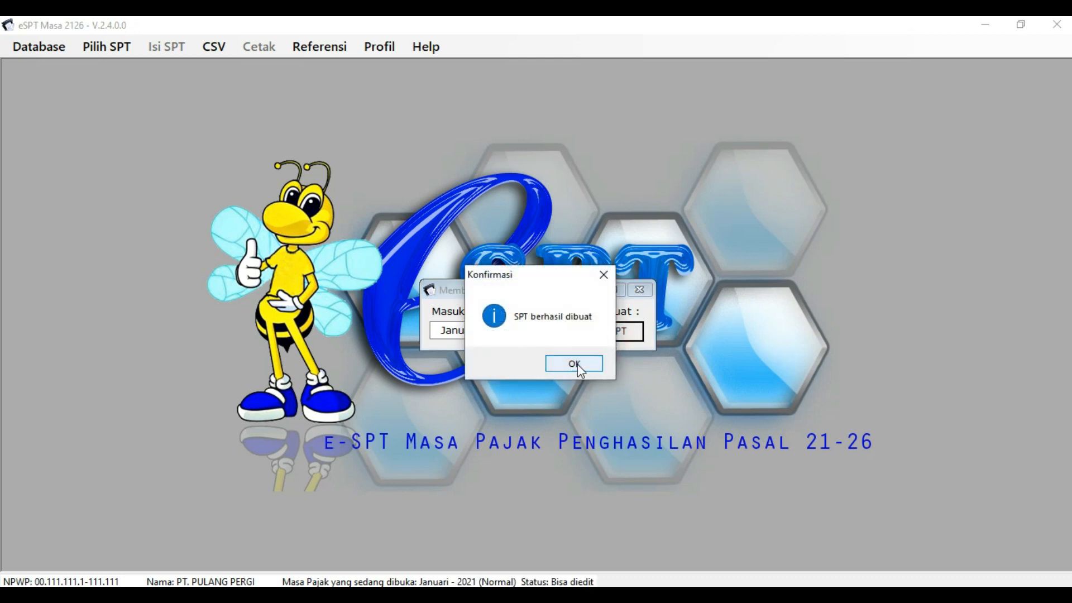
click(564, 362)
click(109, 49)
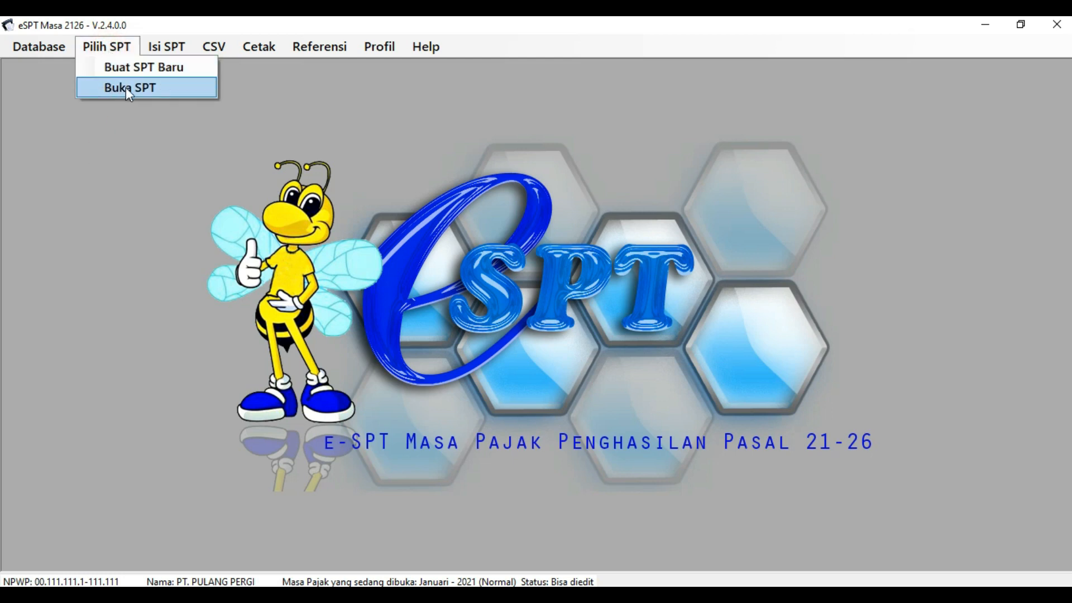
- Open the saved Januari 2021 return from the Buka SPT list and confirm
click(181, 87)
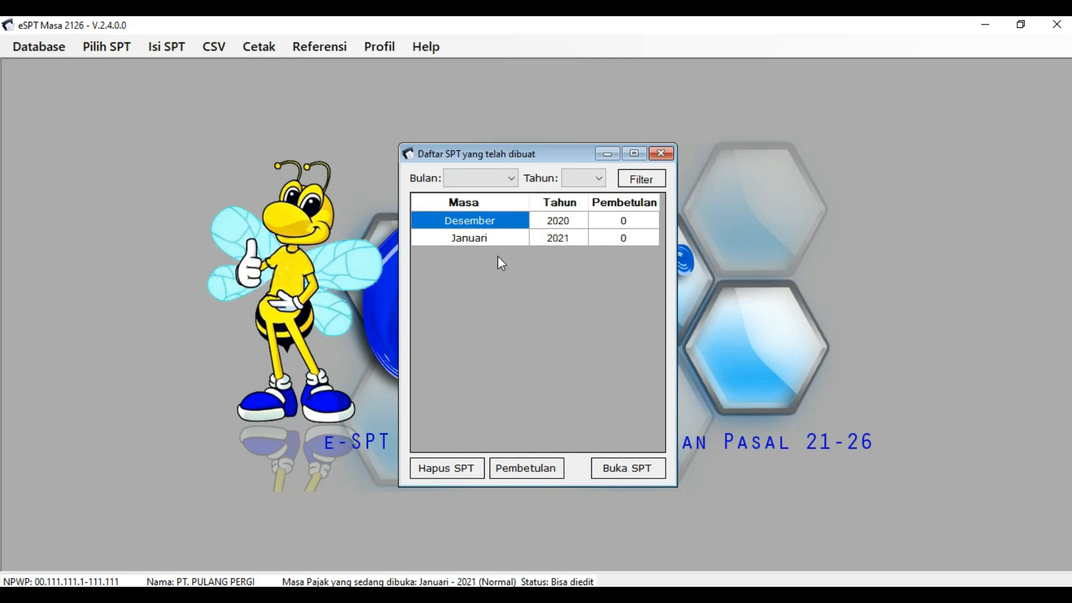
click(509, 239)
click(551, 314)
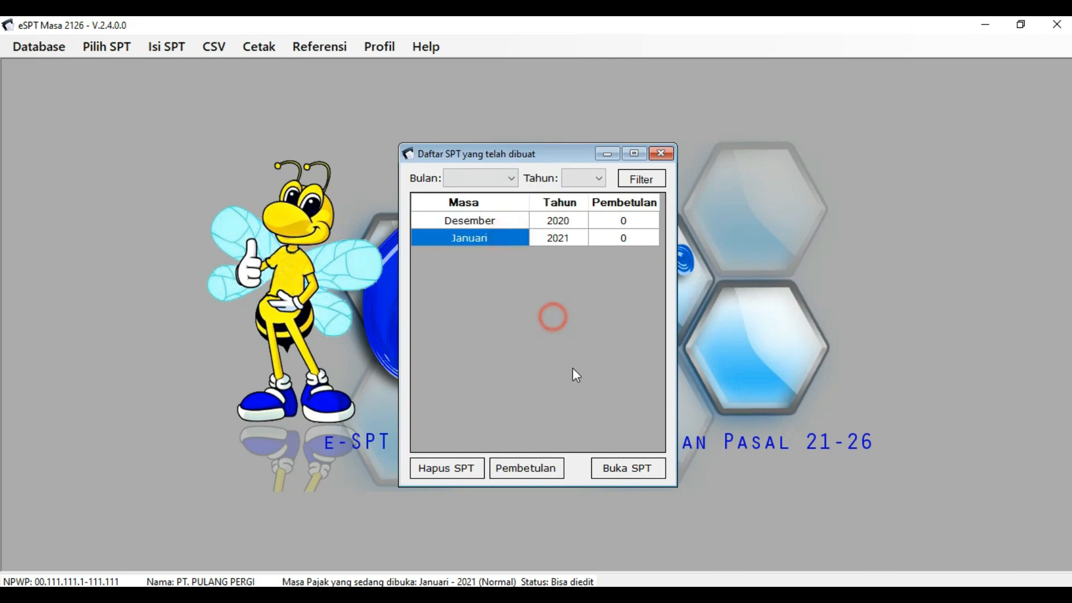
click(617, 466)
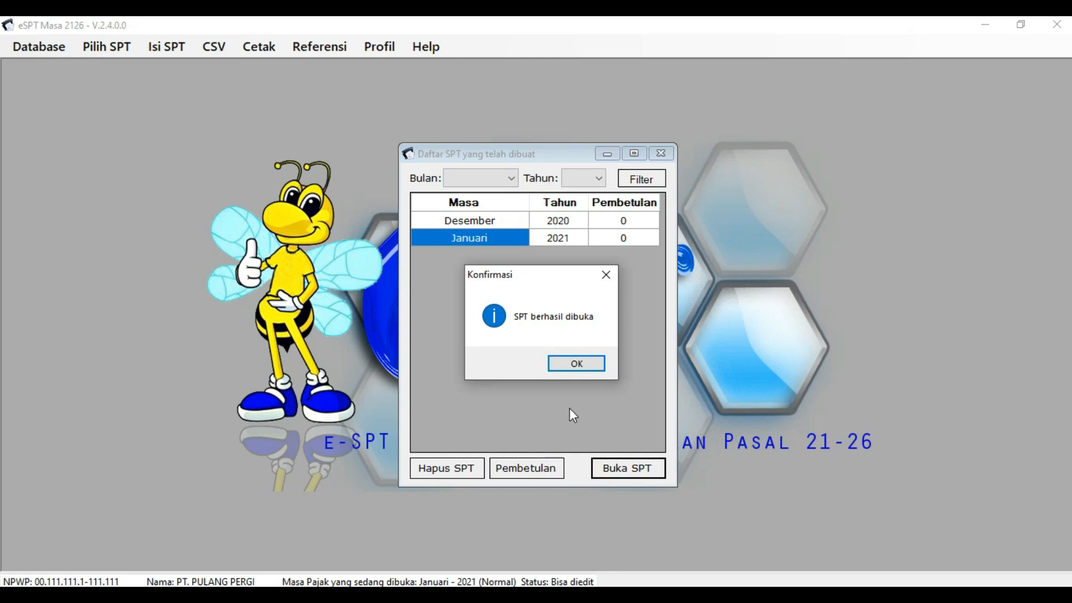
click(536, 401)
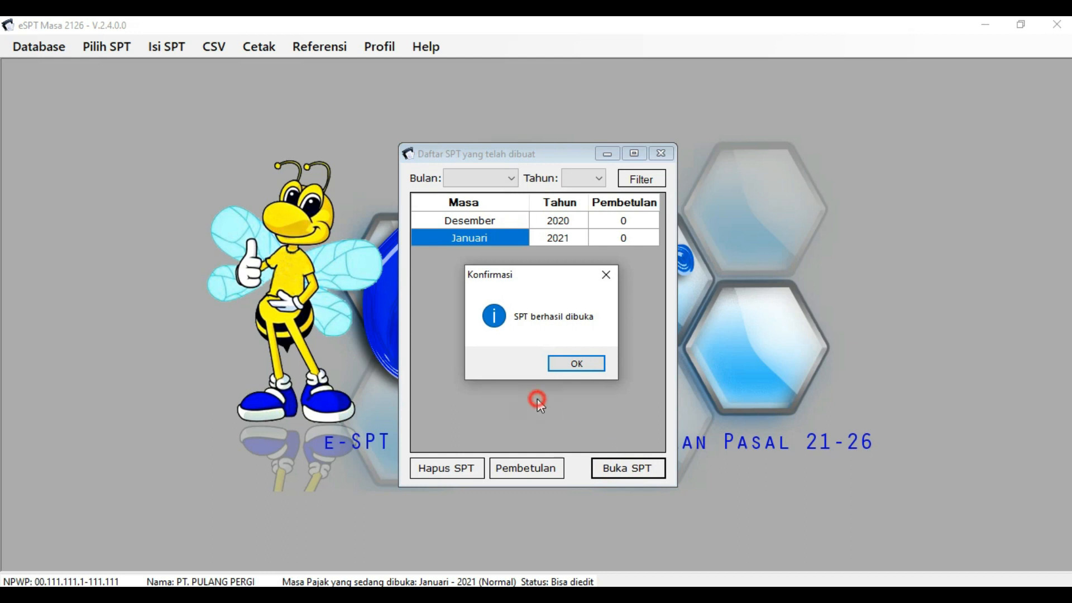
click(574, 364)
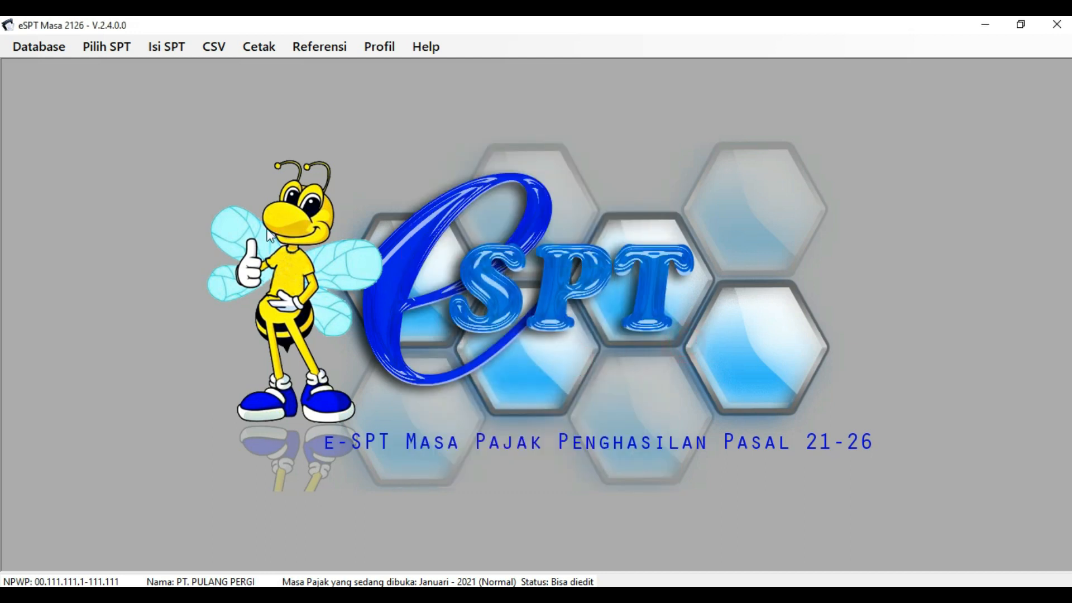
click(226, 128)
click(158, 123)
- Open the SPT Induk (1721) form from the Isi SPT menu
click(170, 48)
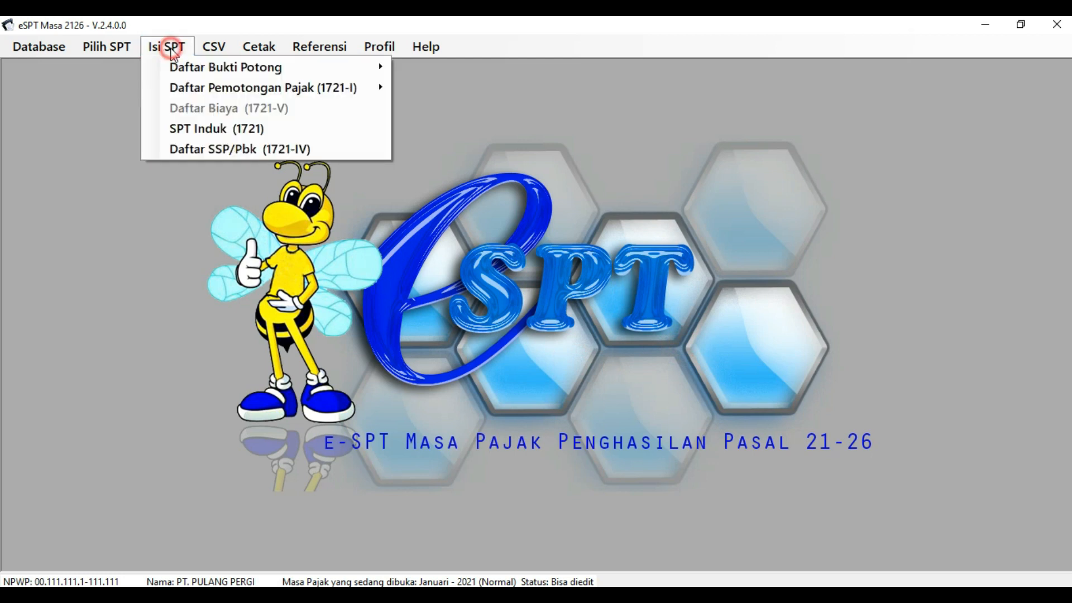
click(190, 132)
click(271, 126)
click(391, 115)
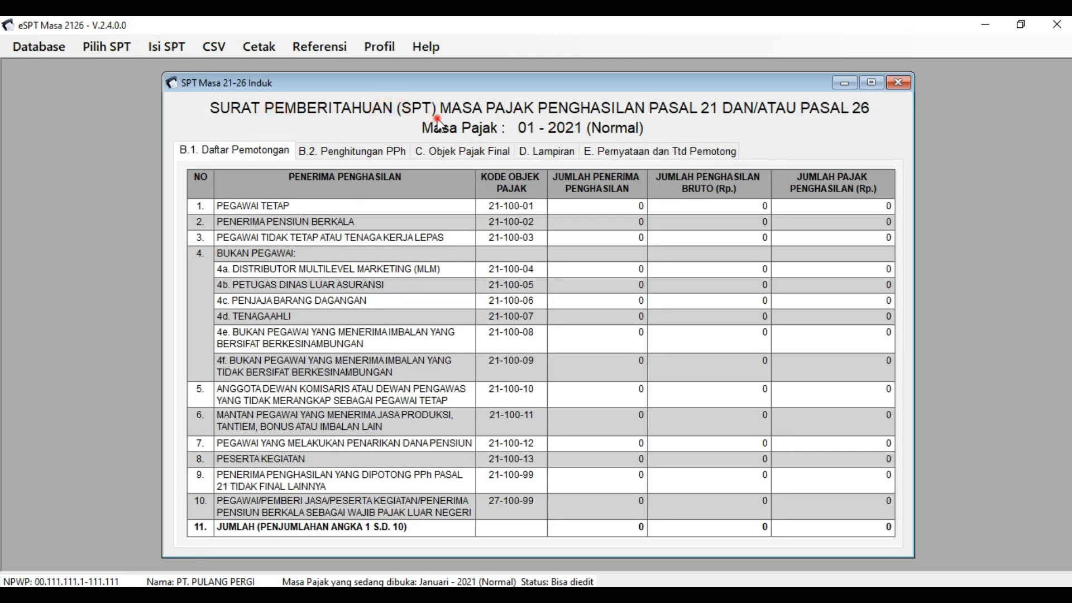
click(710, 124)
- Browse the SPT Induk form's fields down to the B.1 Daftar Pemotongan table
click(300, 195)
click(374, 194)
click(404, 206)
click(604, 218)
click(398, 424)
click(597, 265)
click(644, 202)
click(714, 196)
click(851, 225)
click(829, 378)
click(810, 469)
- Check the zero PEGAWAI TETAP recipient count, gross income and tax cells
click(556, 205)
click(687, 207)
click(787, 208)
click(629, 200)
click(706, 206)
click(827, 206)
click(609, 210)
click(593, 209)
- Verify the Excel totals: 7 employees, 38.500.000 salary and 231.250 PPh 21
click(500, 595)
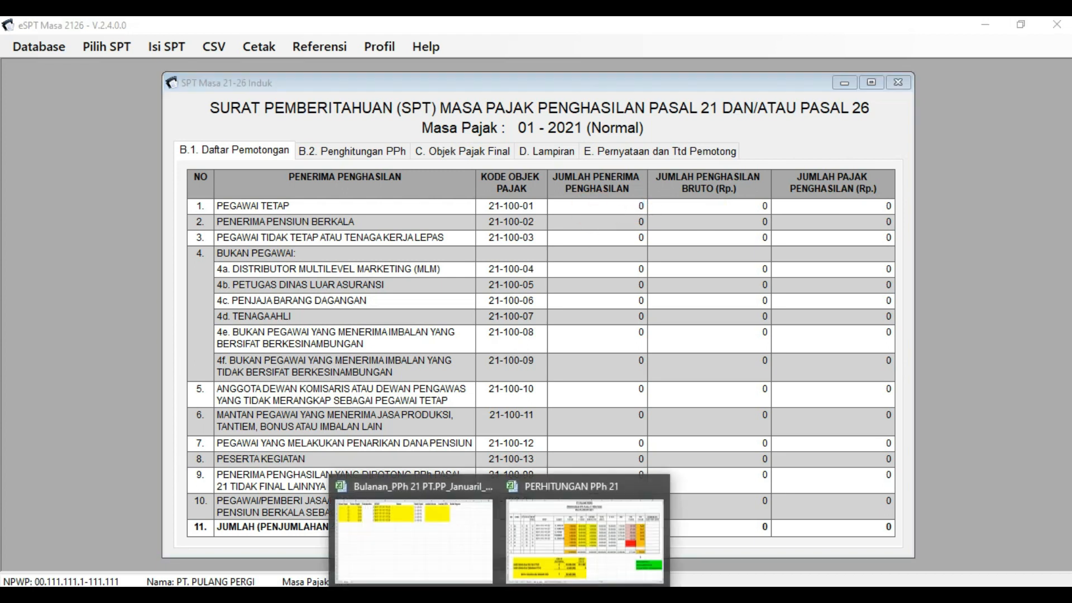
click(536, 555)
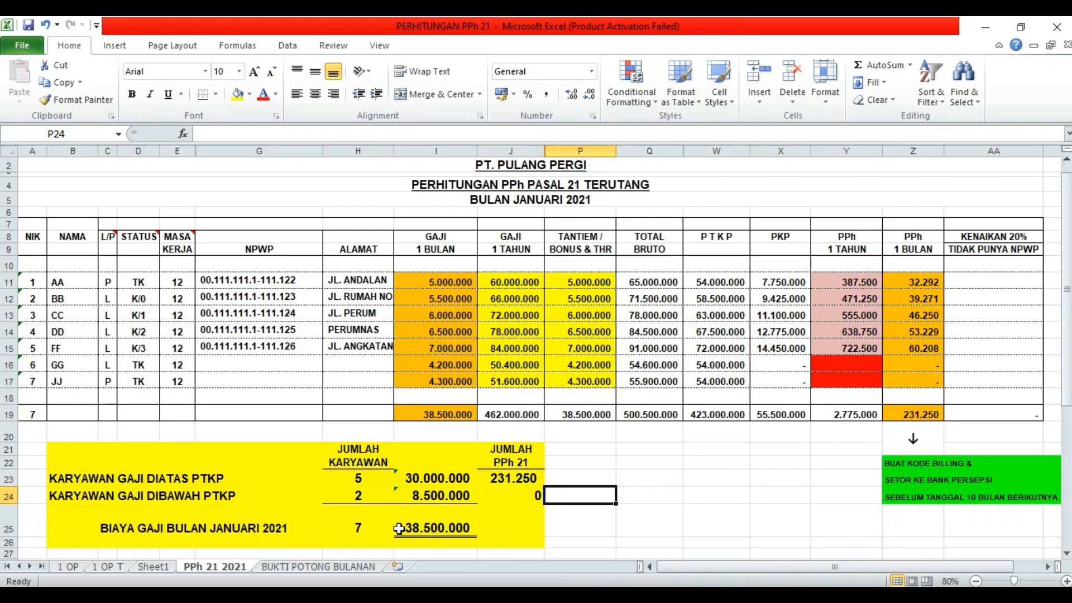
click(366, 532)
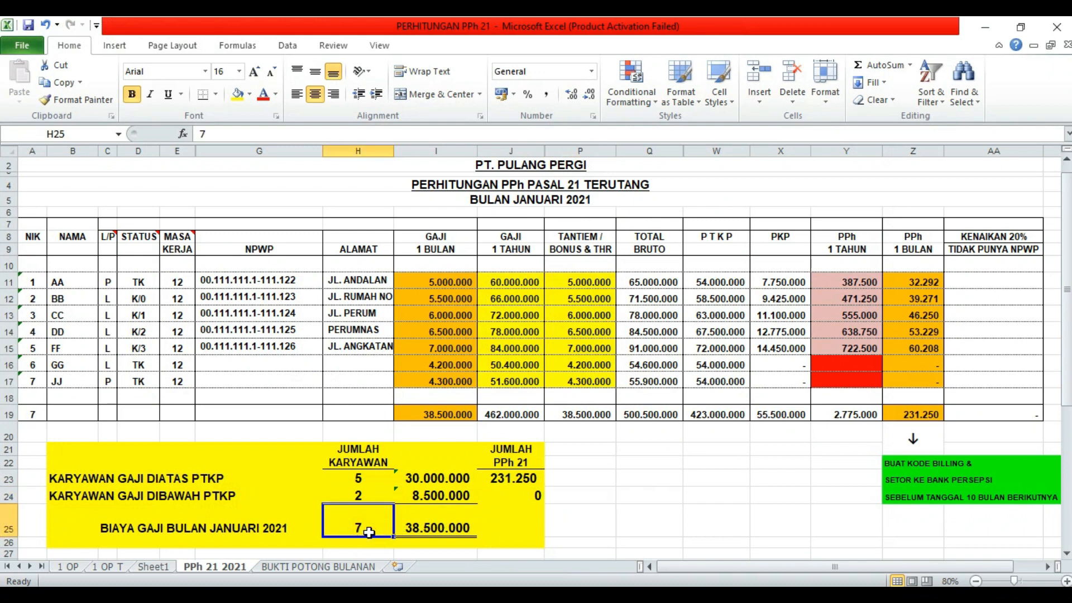
click(436, 531)
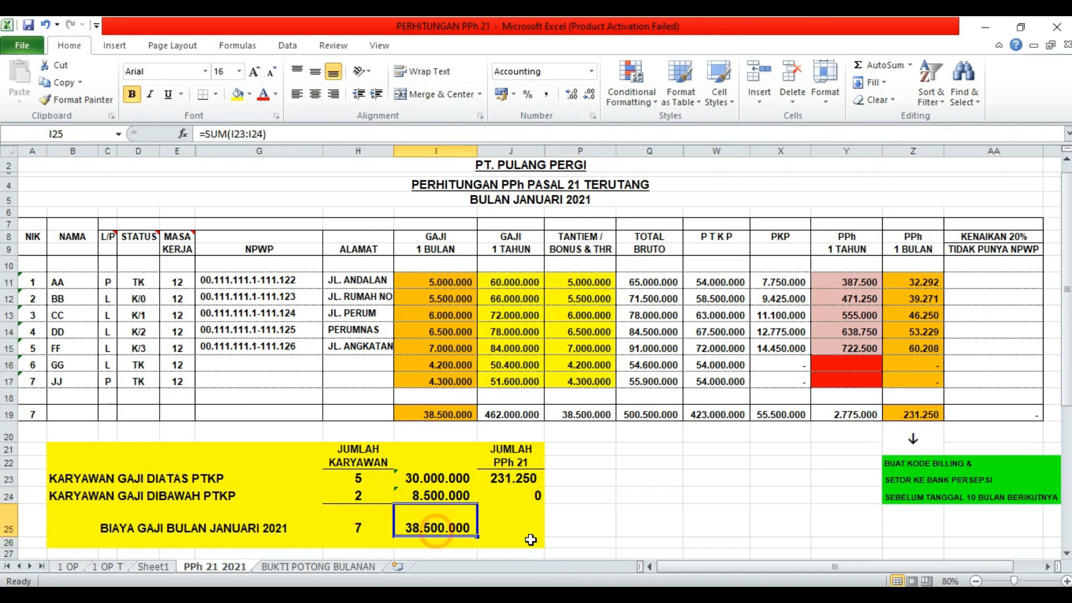
click(505, 479)
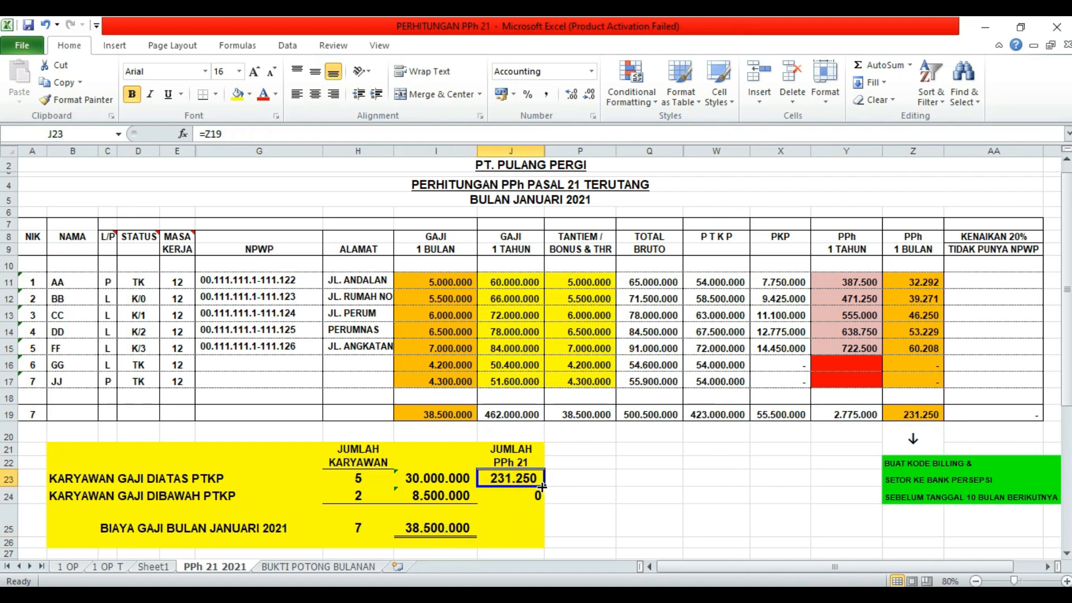
- Back in e-SPT, select the 0 in the PEGAWAI TETAP recipient count
key(alt+Tab)
click(613, 205)
double_click(643, 206)
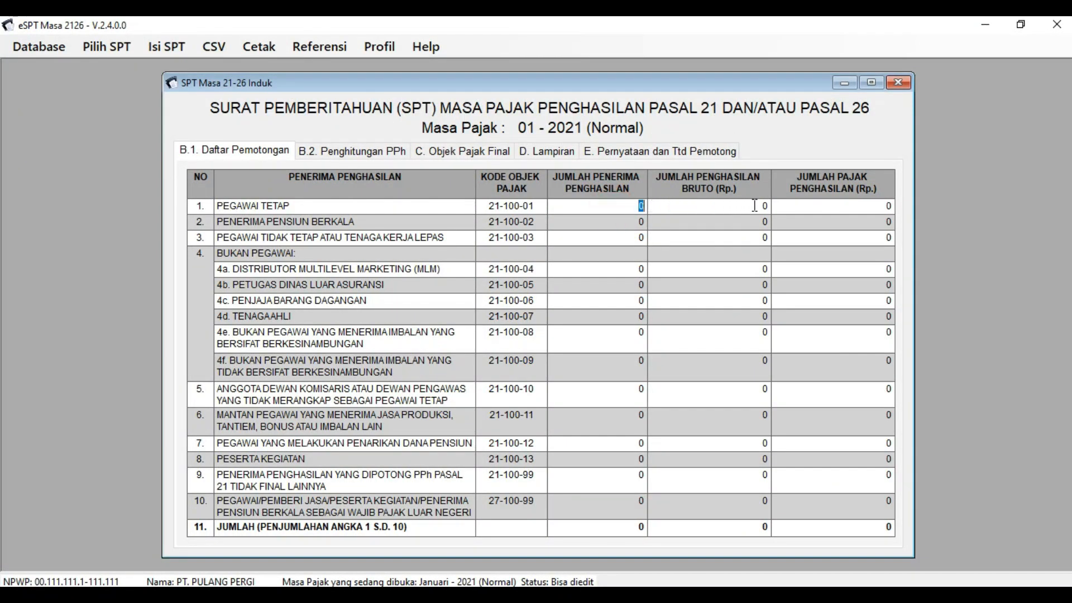
click(828, 206)
click(733, 206)
click(616, 207)
click(712, 206)
click(803, 206)
click(662, 205)
click(575, 204)
click(577, 205)
click(679, 203)
click(834, 206)
click(613, 204)
click(675, 203)
click(797, 209)
click(612, 207)
click(678, 206)
click(787, 207)
click(463, 211)
click(163, 48)
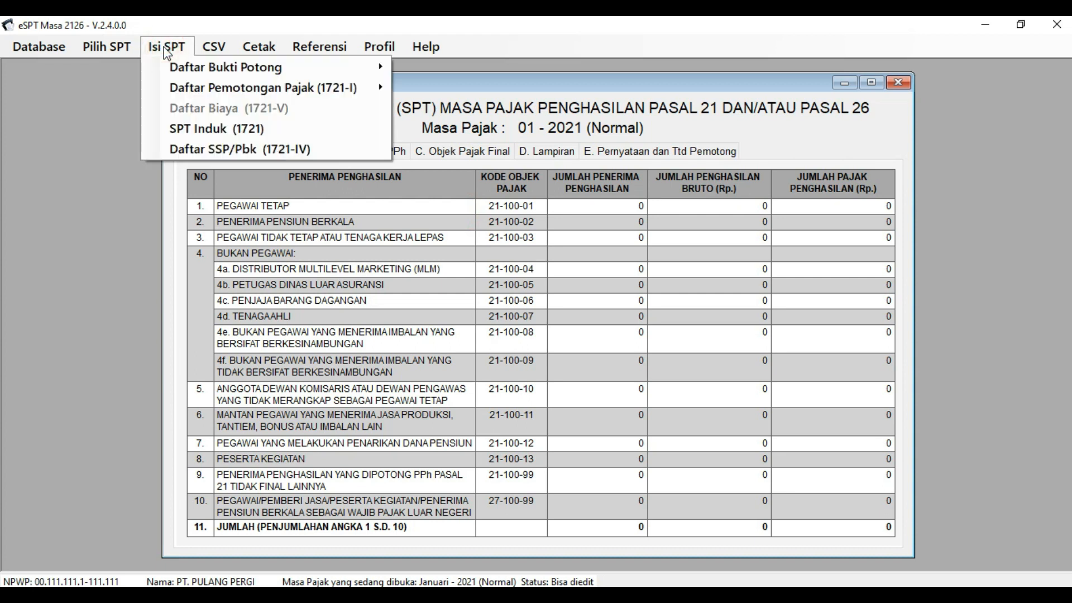
mouse_move(166, 67)
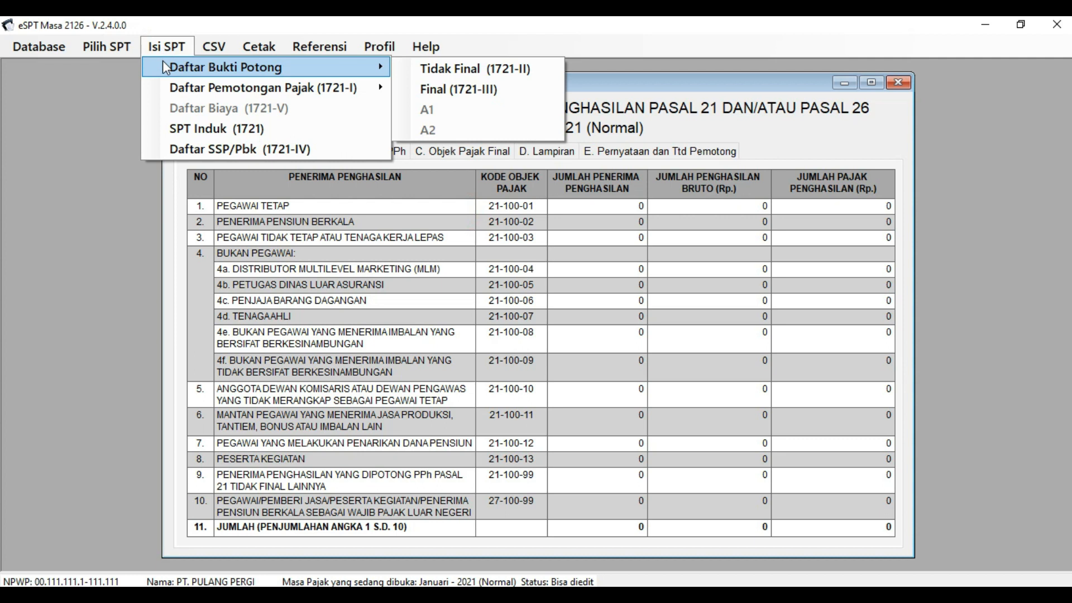
mouse_move(170, 87)
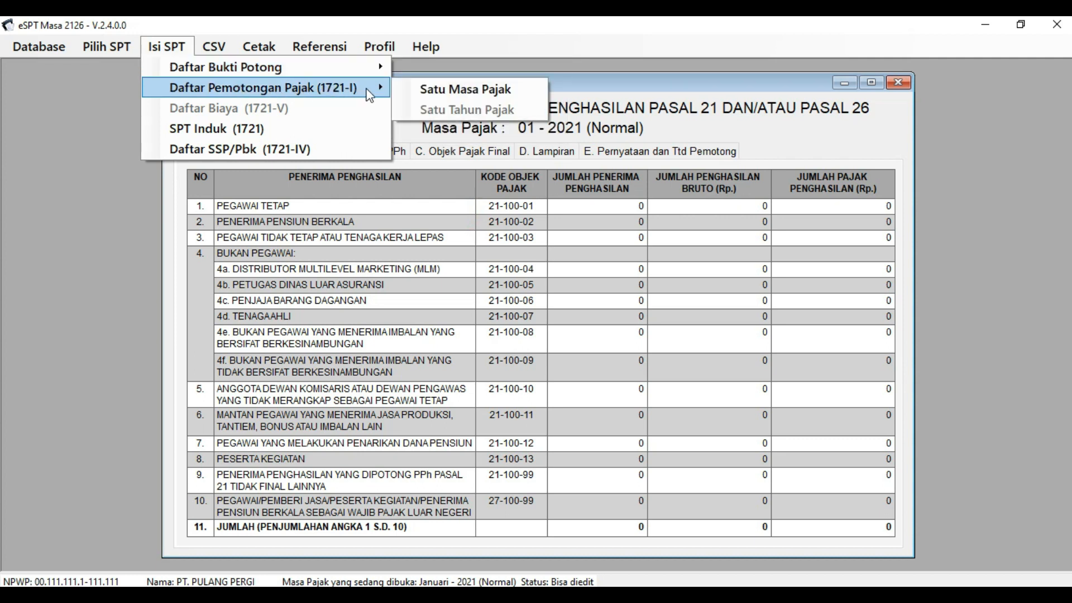
- Open the Daftar Pemotongan Pajak Bulanan list for a single tax period
click(437, 90)
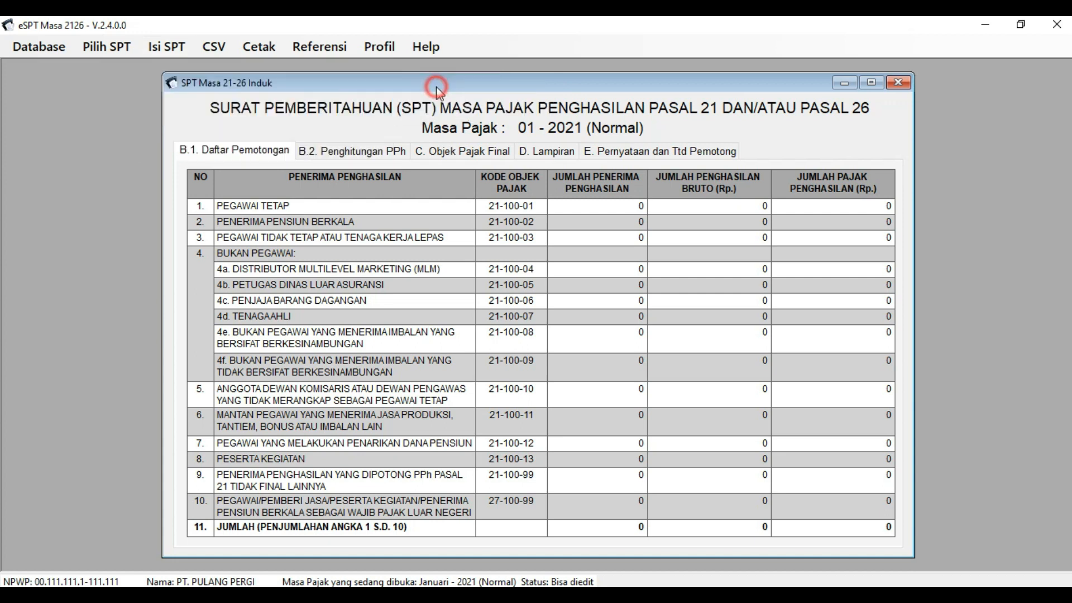
click(496, 277)
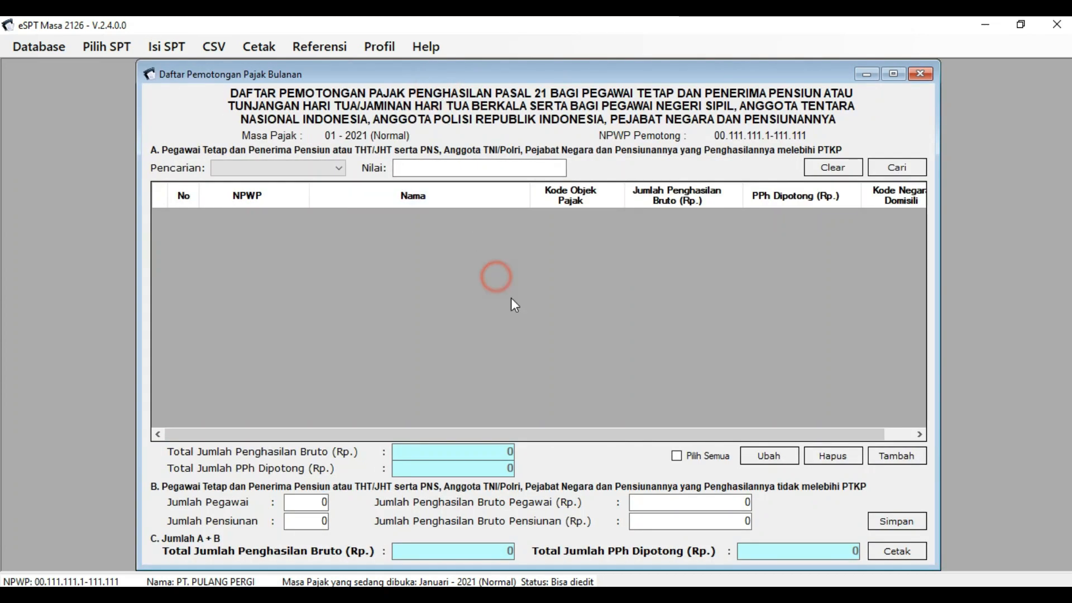
click(664, 473)
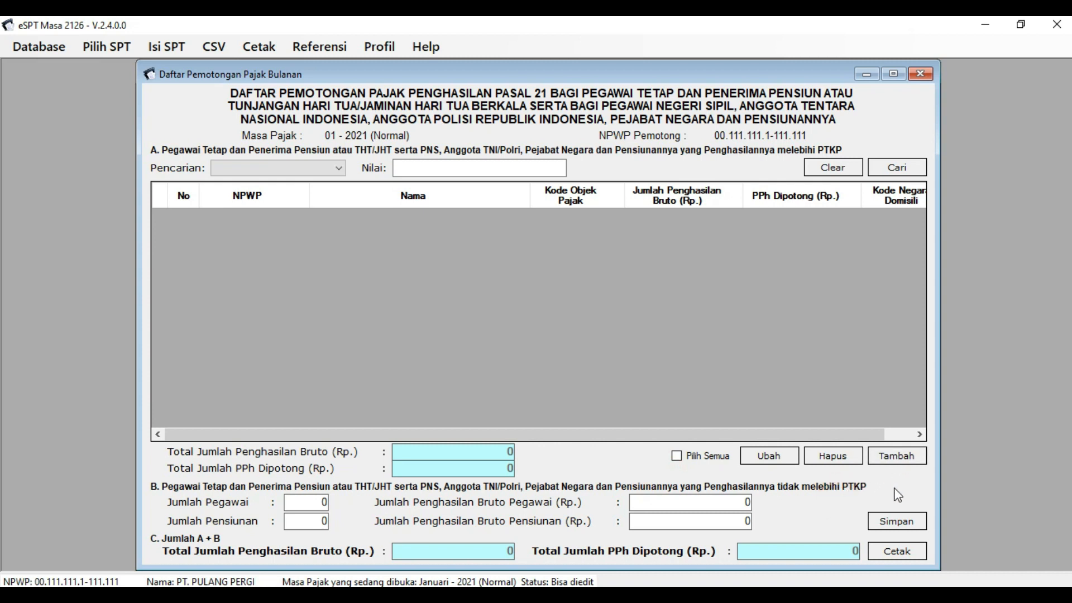
- Add a new entry, bringing up the empty Input Data Pemotongan Pajak dialog
click(897, 458)
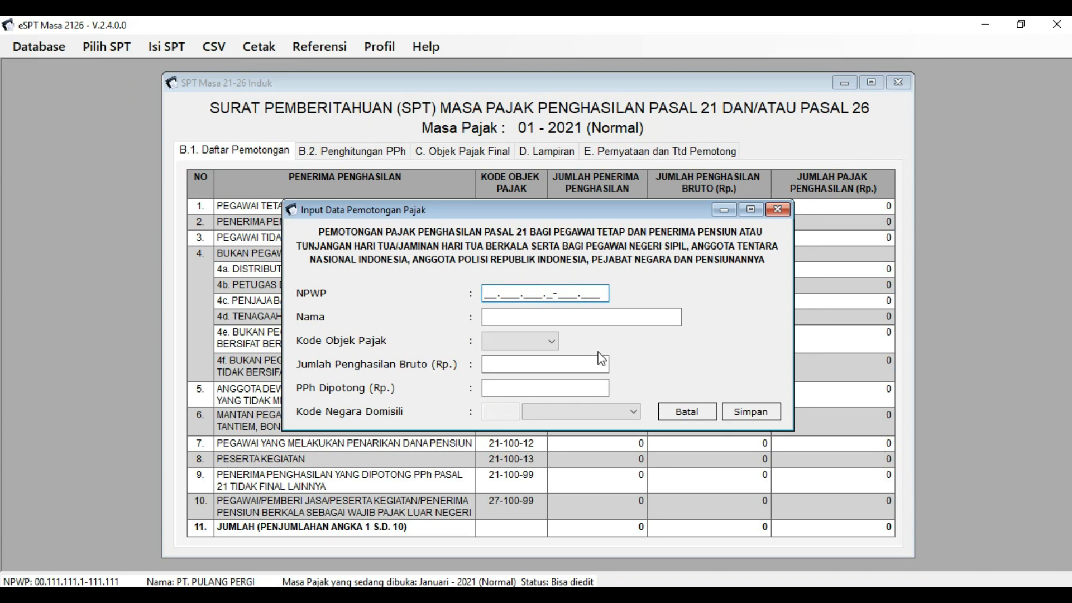
click(356, 337)
click(571, 247)
click(459, 295)
click(444, 343)
click(717, 383)
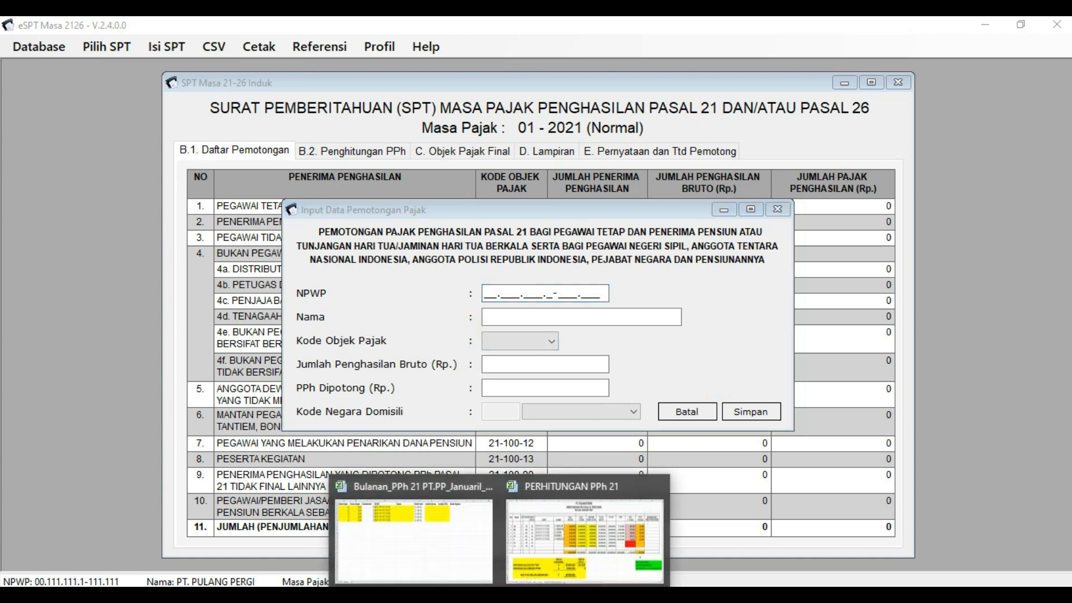
- In the PERHITUNGAN PPh 21 workbook, review and select the five NPWP numbers G11:G15
click(544, 557)
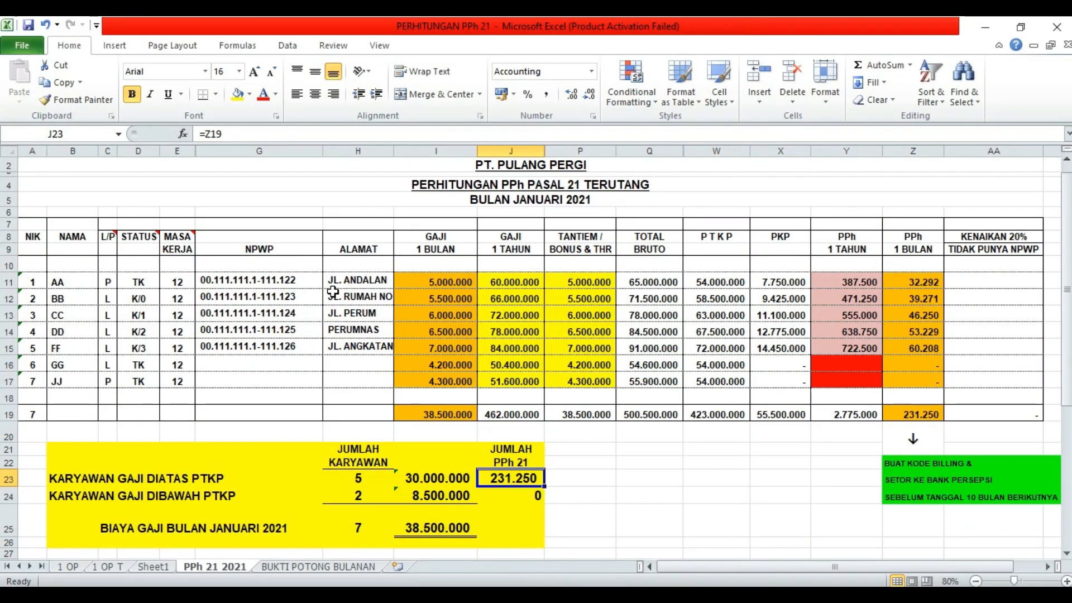
click(276, 283)
click(279, 300)
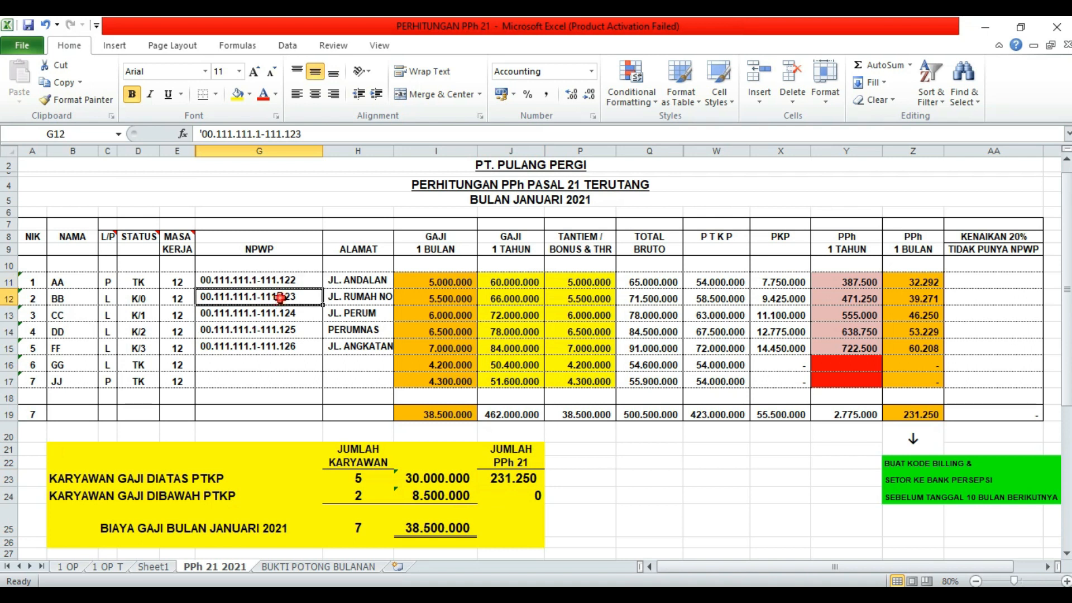
click(279, 314)
click(275, 329)
click(275, 348)
drag(277, 282, 275, 346)
click(270, 373)
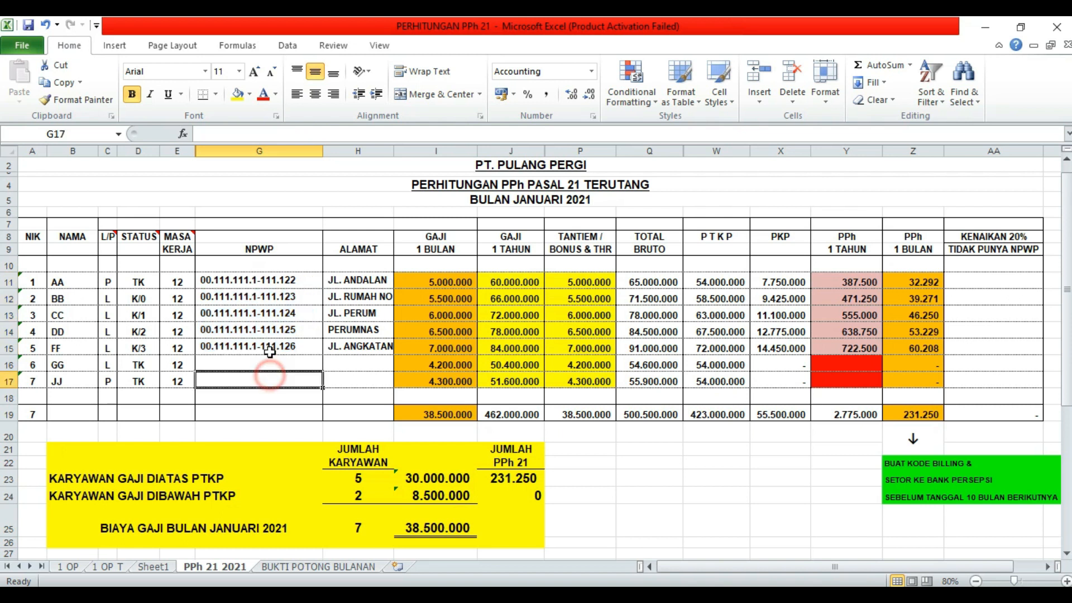
drag(289, 282, 290, 347)
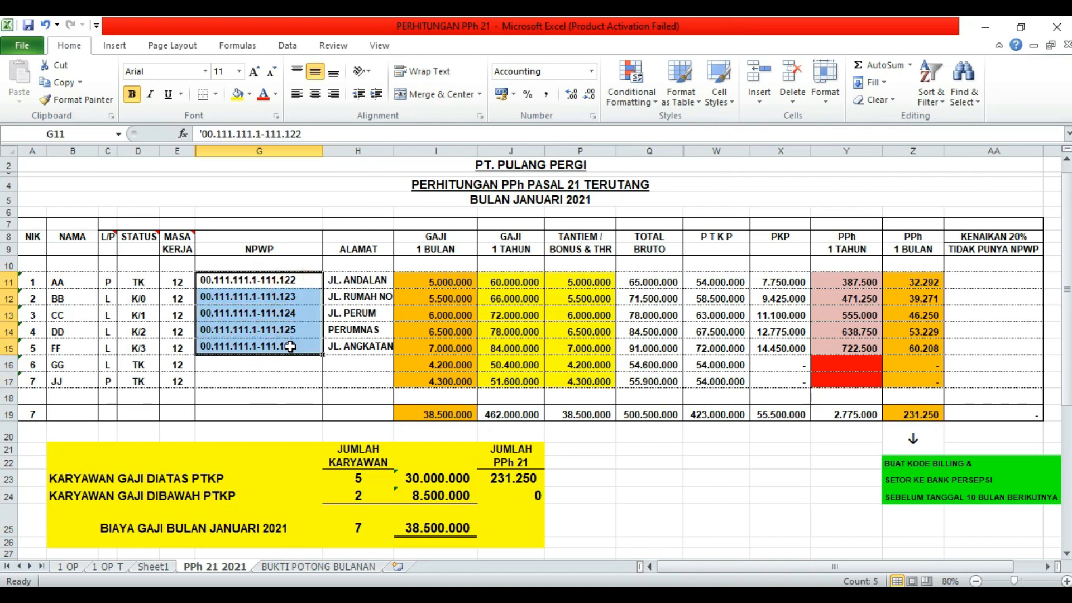
click(297, 284)
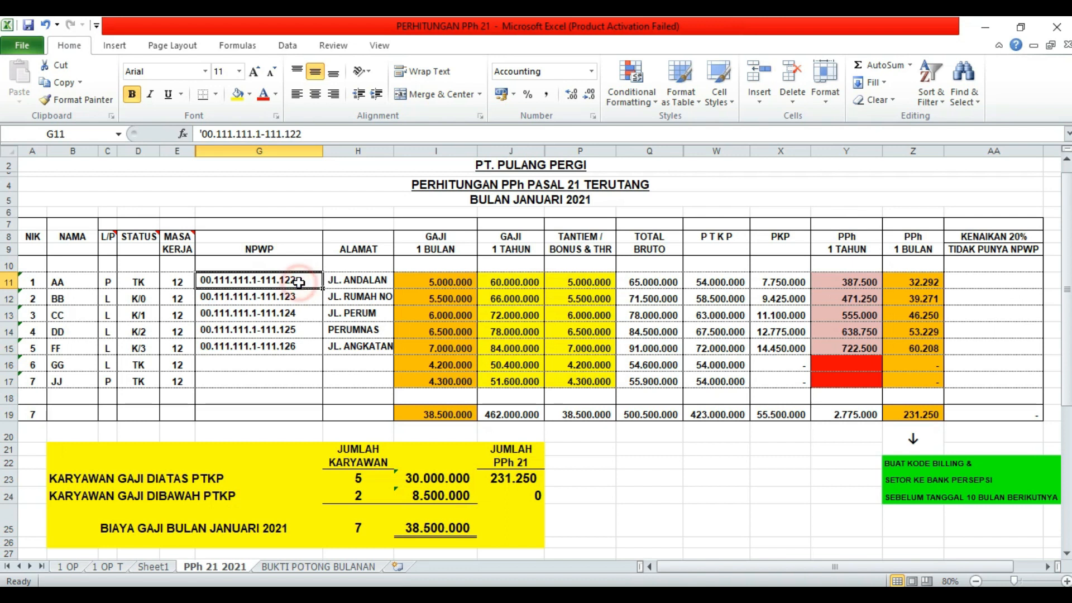
click(300, 347)
drag(304, 283, 301, 347)
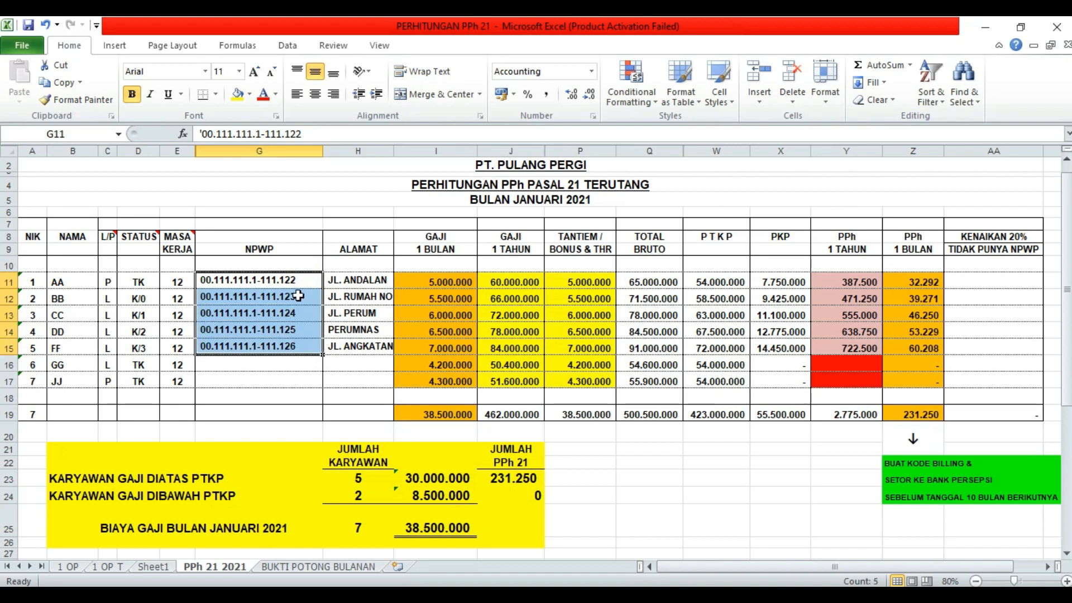
drag(298, 282, 291, 345)
drag(302, 281, 300, 340)
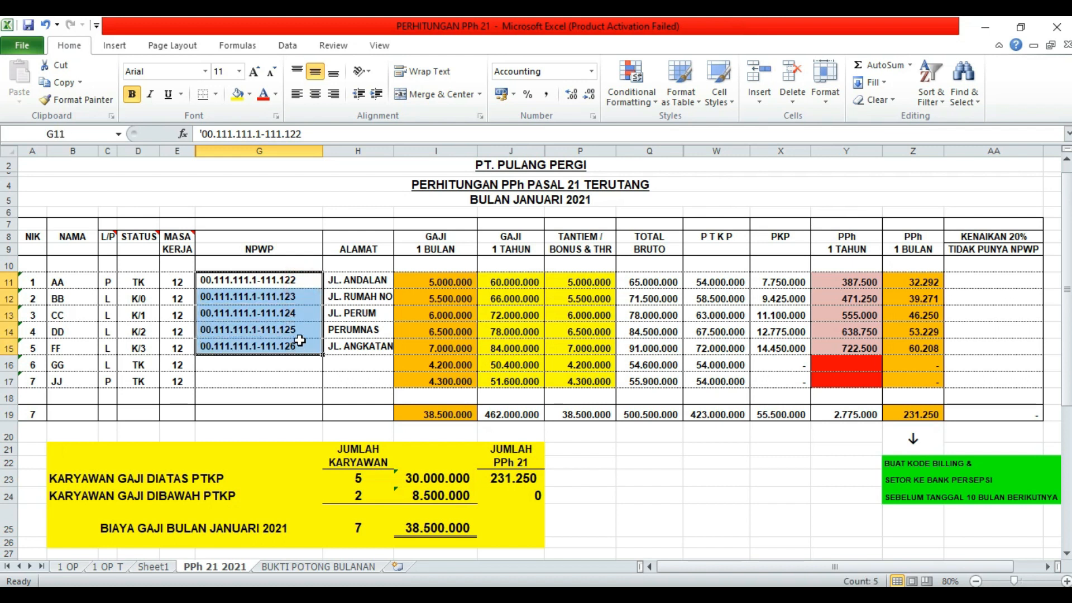
- Inspect the Tantiem/Bonus formulas for employees AA, BB and FF
click(517, 317)
click(580, 315)
click(588, 296)
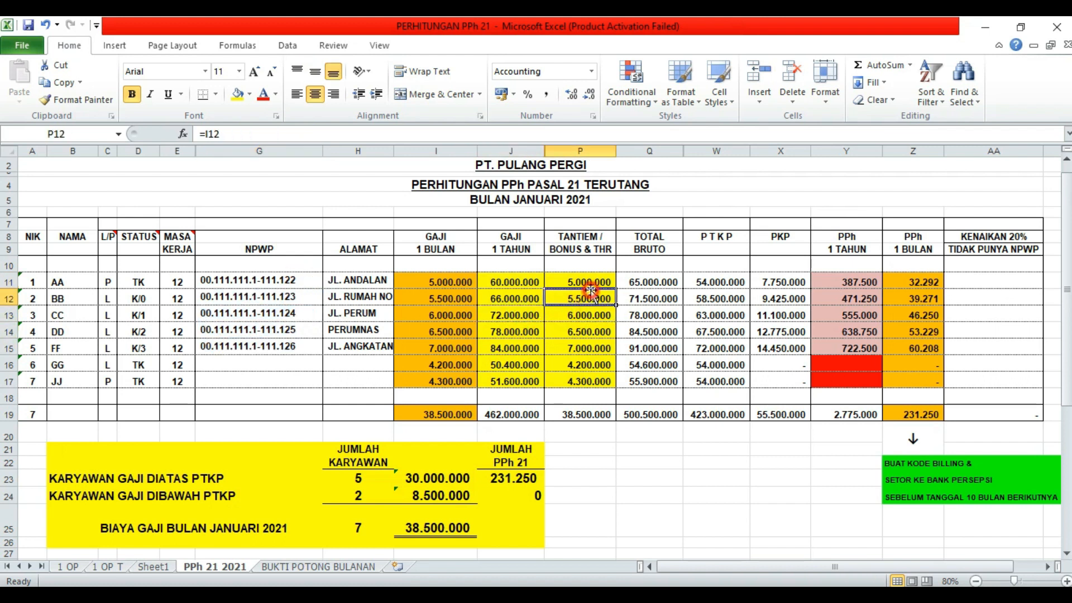
click(584, 279)
click(575, 341)
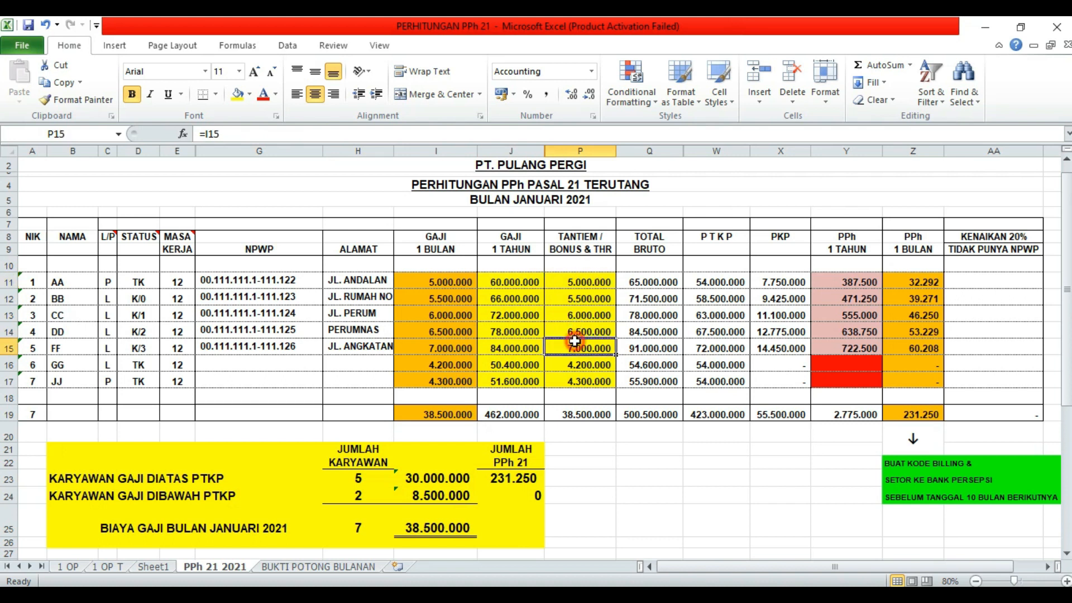
click(590, 276)
click(583, 340)
- Recheck NPWPs and bonus formulas, then switch to the Bulanan_PPh 21 PT.PP_Januari_2021 workbook
click(427, 291)
click(307, 295)
drag(283, 277, 283, 346)
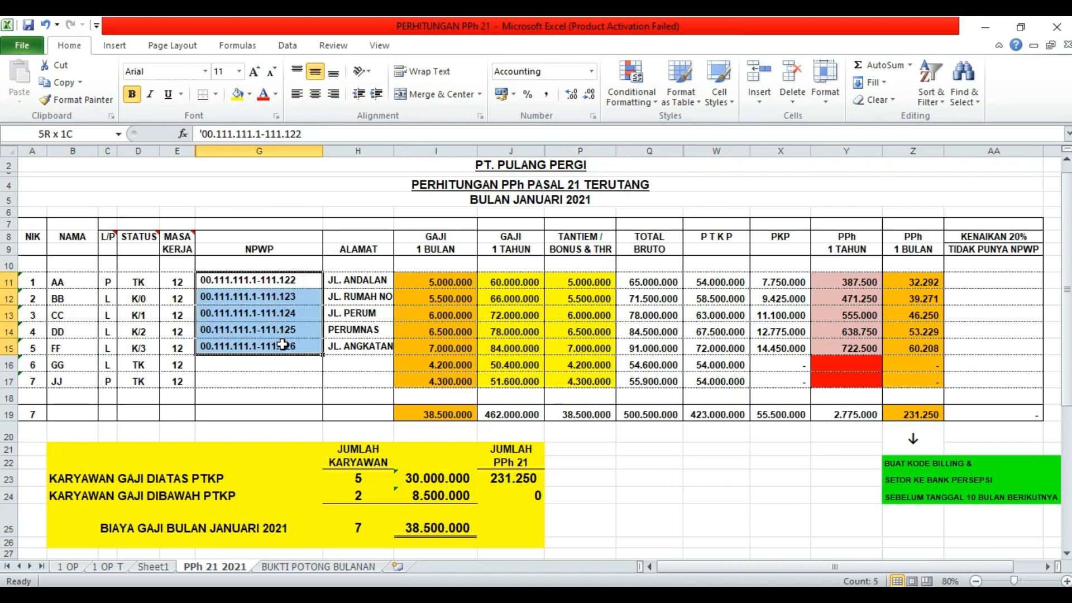
click(546, 320)
click(593, 333)
click(269, 278)
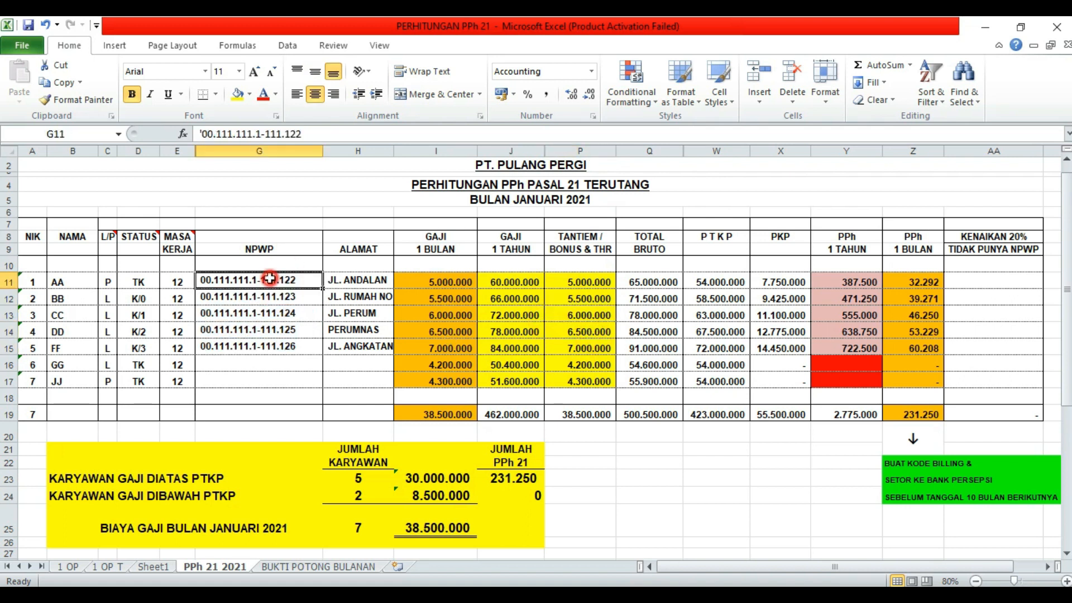
click(280, 330)
click(294, 282)
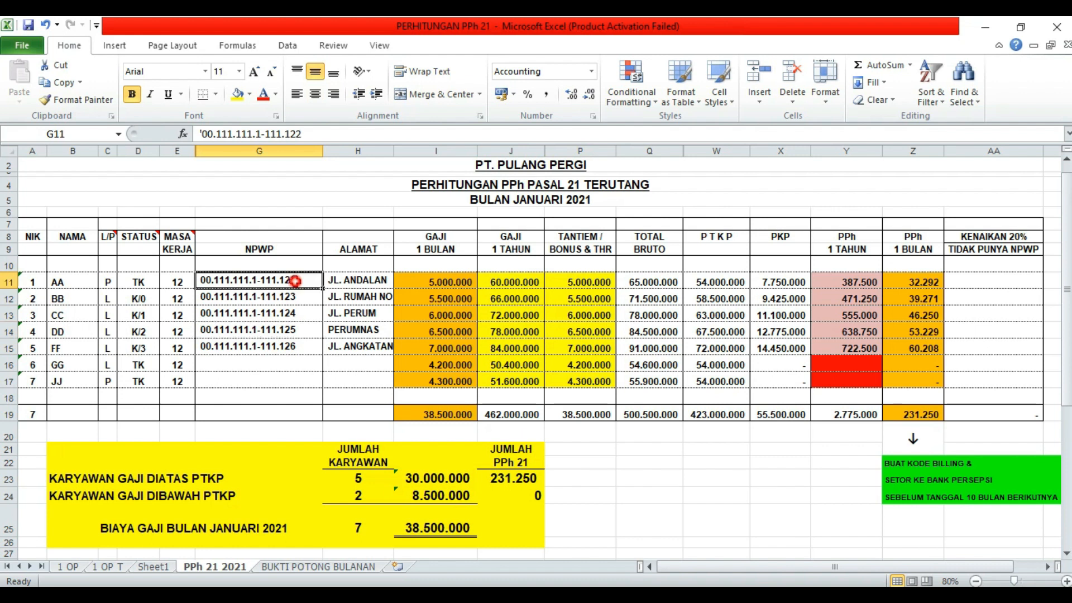
click(300, 344)
click(589, 342)
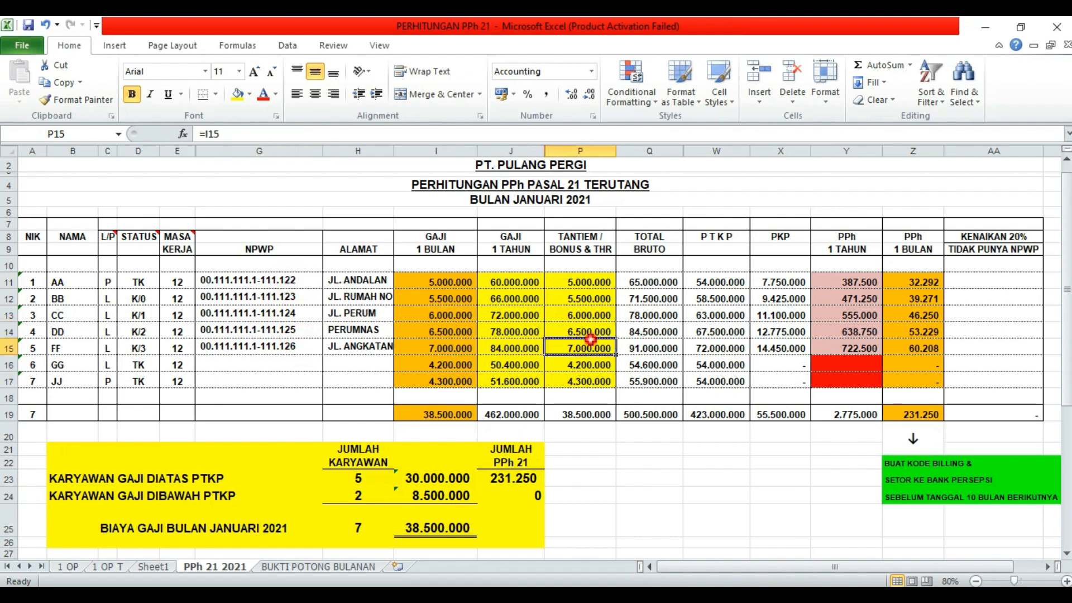
click(499, 595)
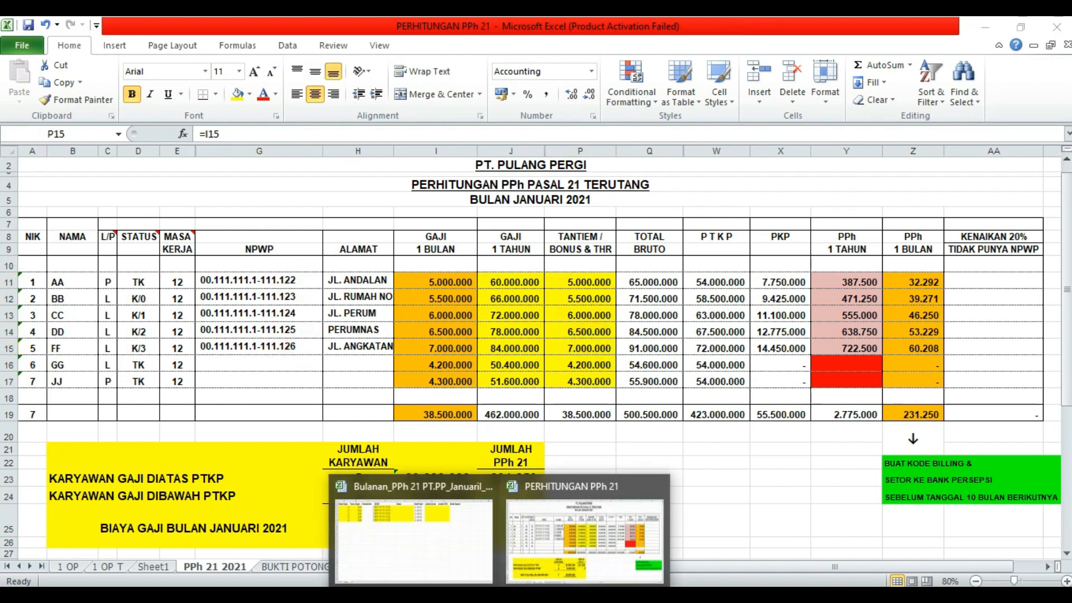
click(472, 566)
- Compare the import sheet's NPWPs with the employee NPWPs and names in PERHITUNGAN PPh 21
click(401, 382)
click(218, 335)
click(311, 316)
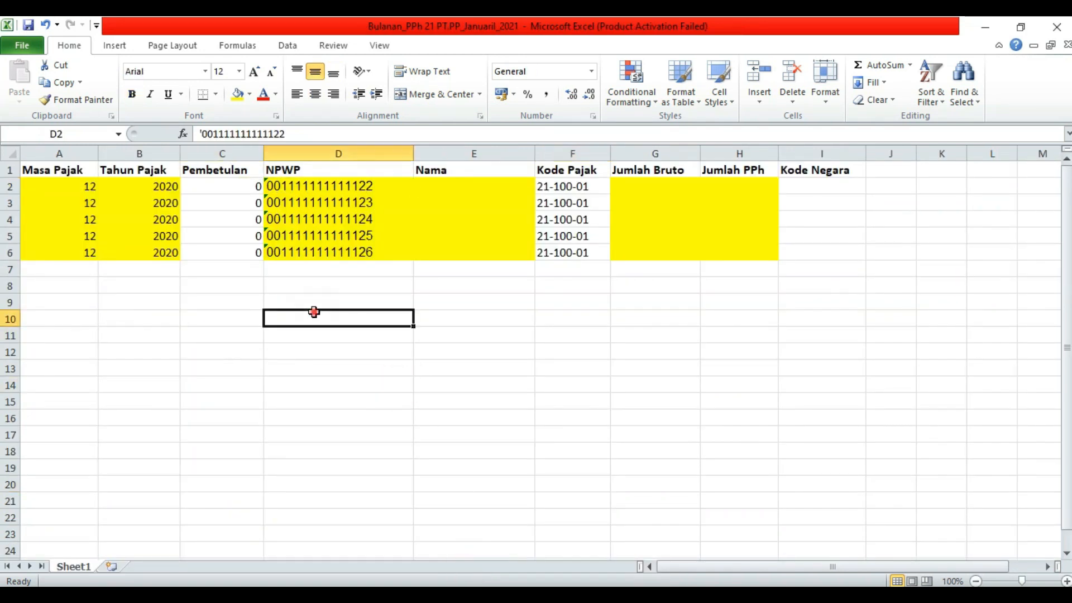
click(339, 186)
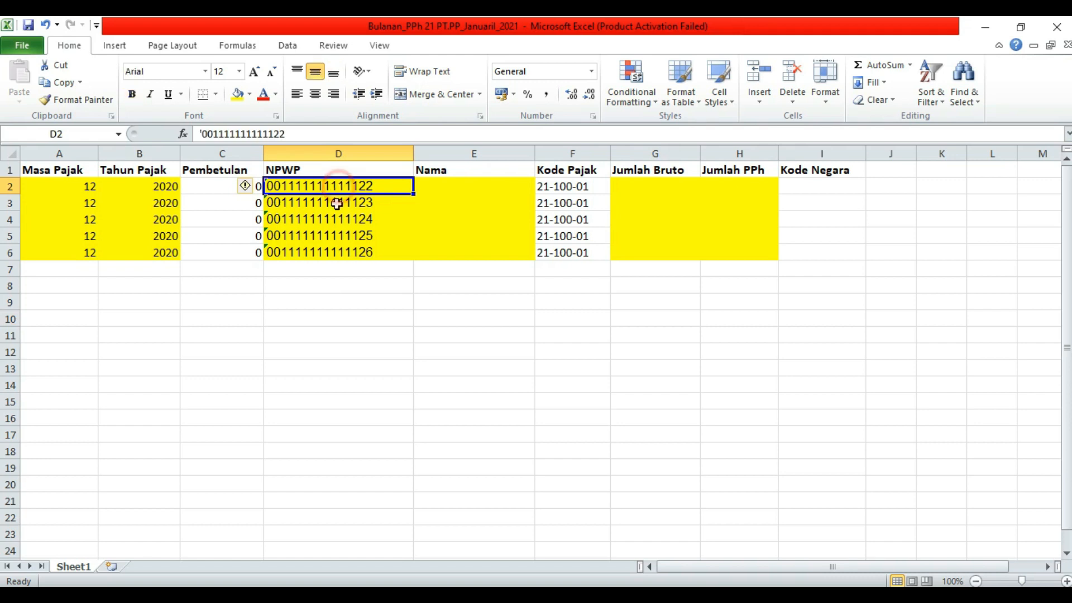
click(148, 287)
click(76, 284)
click(555, 519)
click(577, 458)
click(235, 347)
click(260, 296)
click(70, 281)
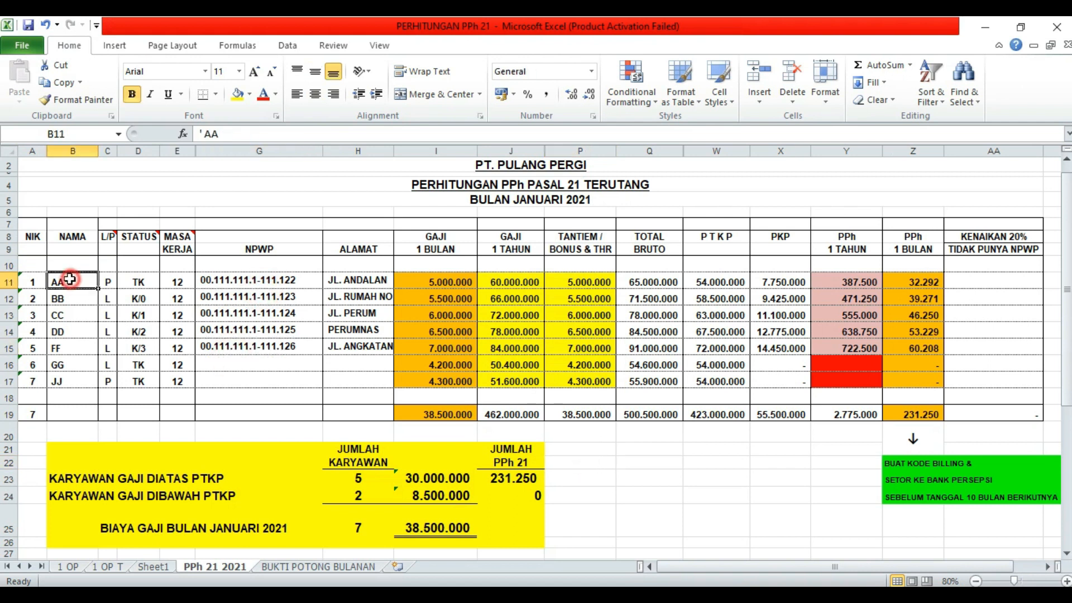
click(70, 347)
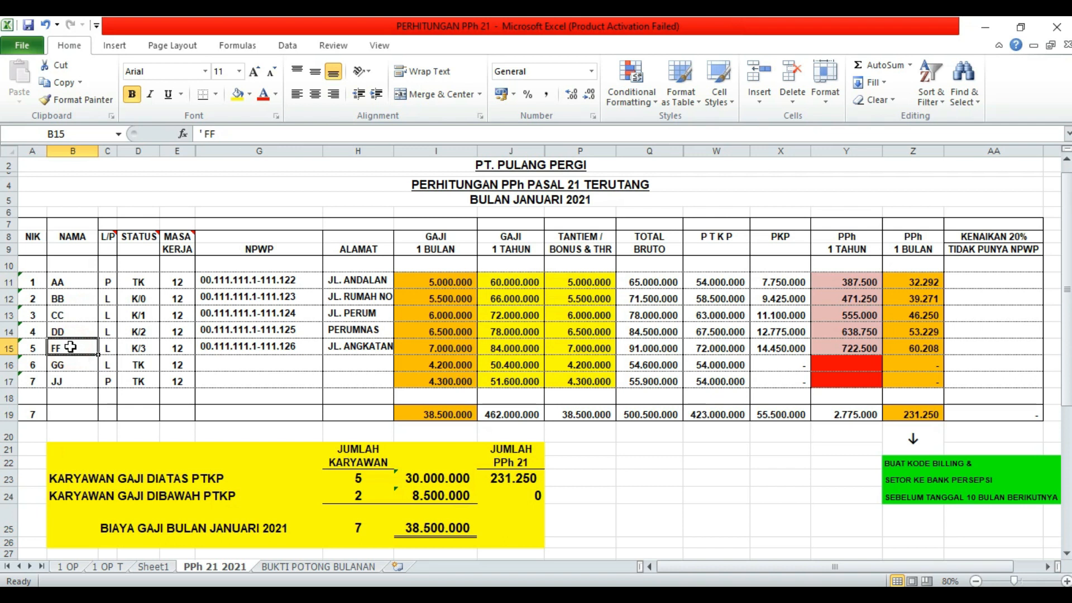
- Copy employee names AA to FF and paste them into Nama cells E2:E6 of the Bulanan workbook
drag(75, 282, 74, 343)
key(ctrl+c)
right_click(75, 333)
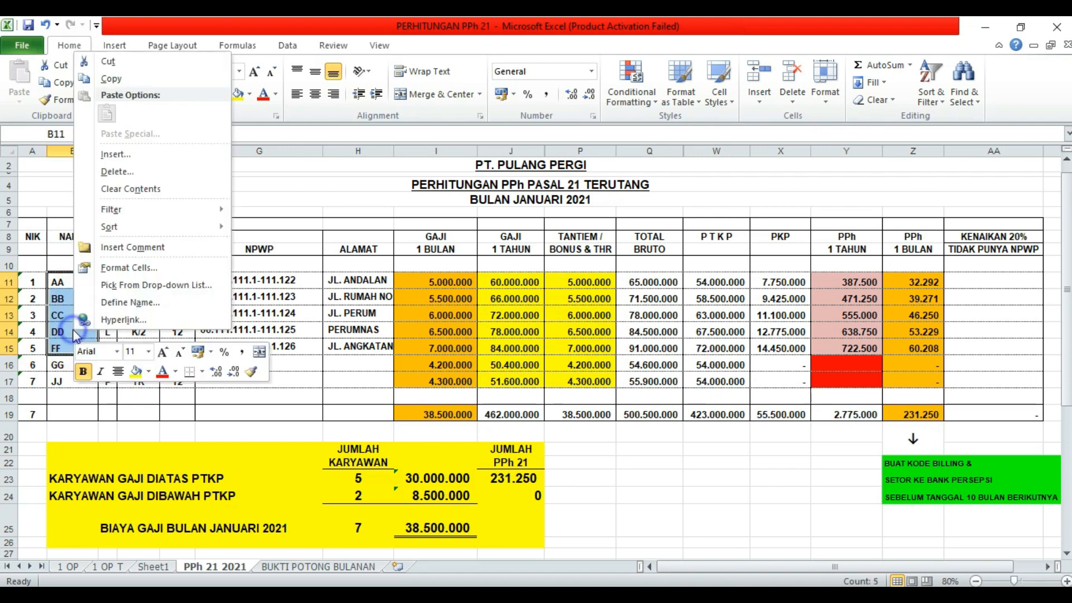
click(111, 79)
mouse_move(500, 598)
click(445, 553)
click(318, 306)
click(144, 290)
drag(432, 184, 431, 253)
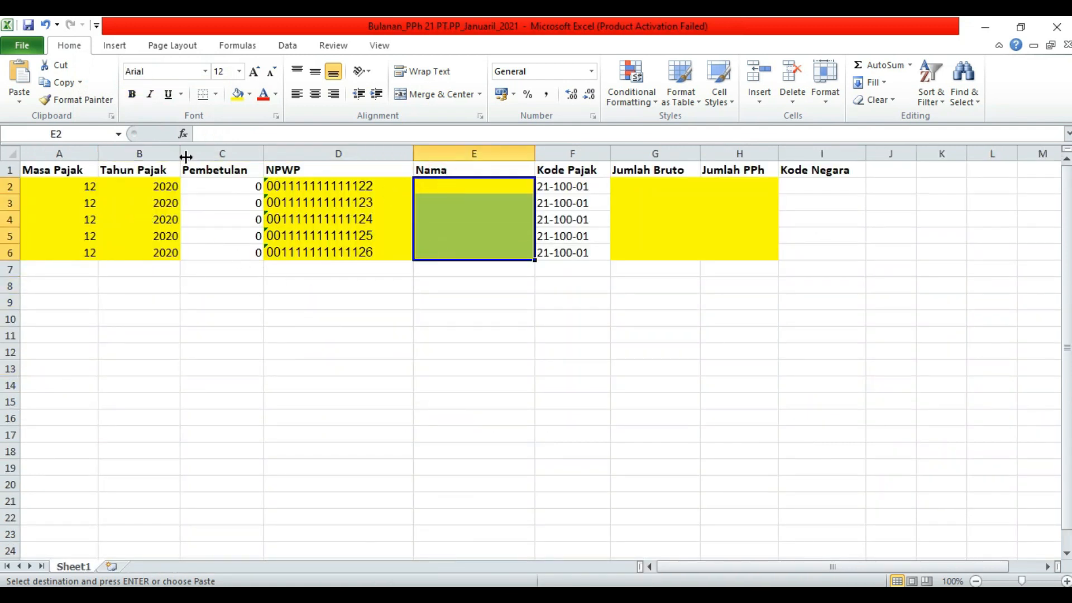
click(19, 71)
click(432, 318)
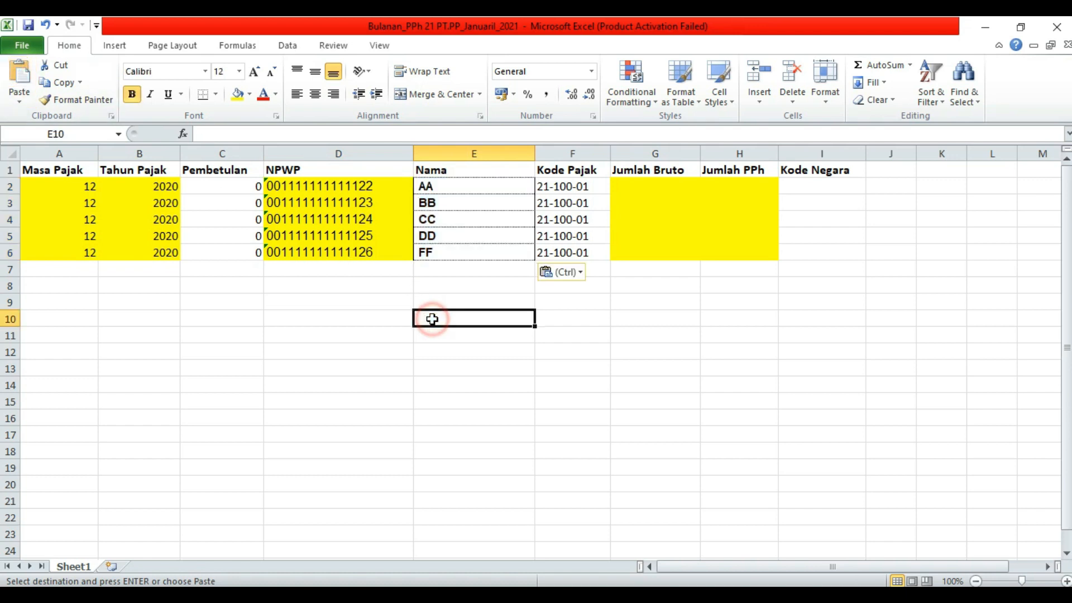
- Review the filled rows, noting the empty Jumlah Bruto column, then select the five Masa Pajak values
click(704, 353)
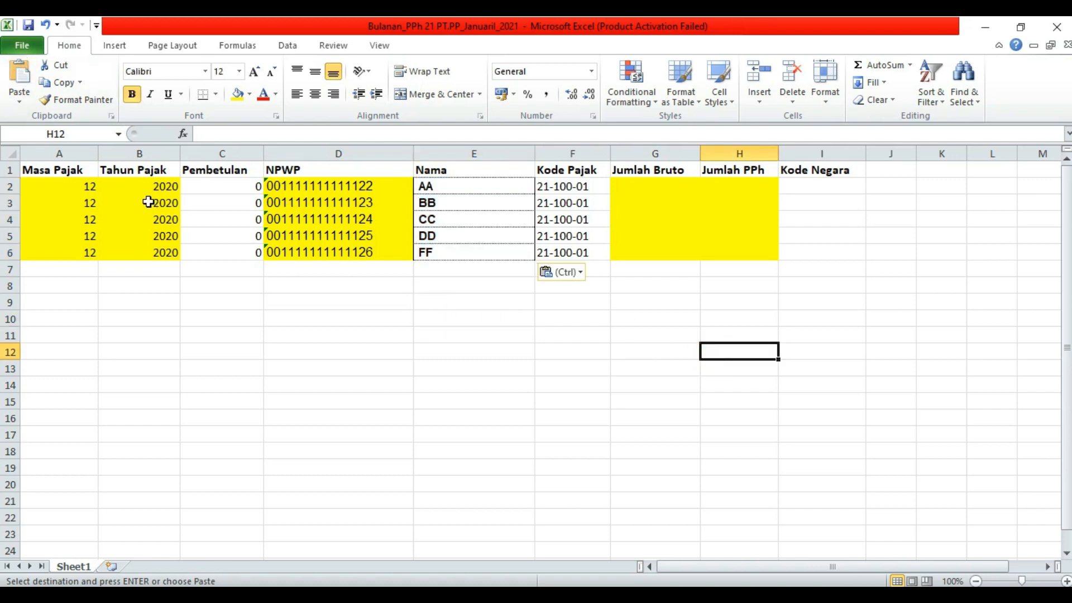
click(134, 190)
click(139, 249)
click(340, 222)
click(341, 252)
click(353, 187)
click(665, 201)
click(663, 248)
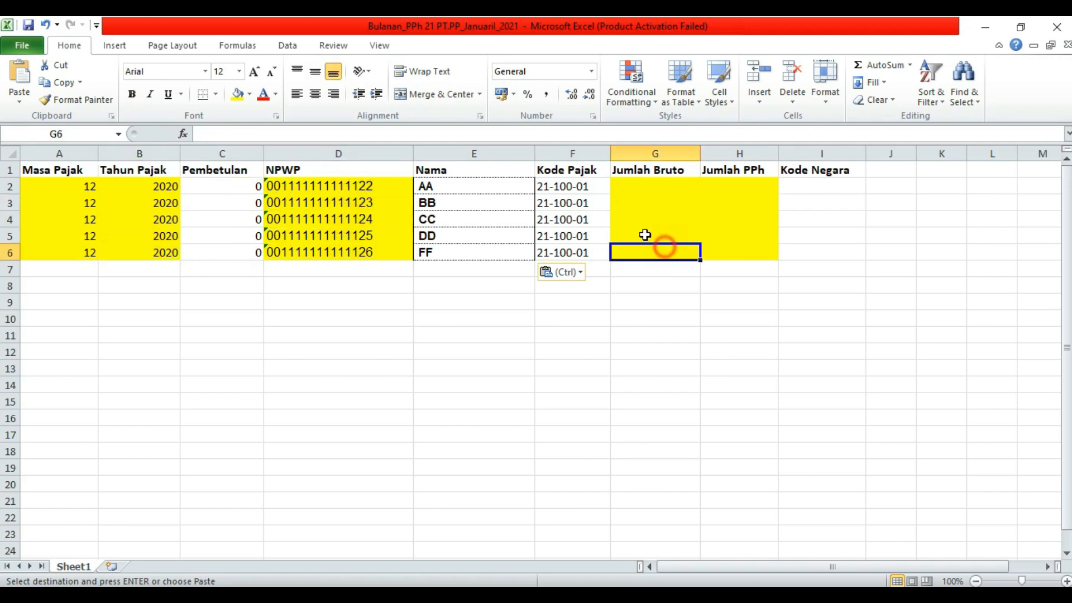
click(728, 267)
click(668, 249)
click(668, 193)
click(654, 249)
click(654, 196)
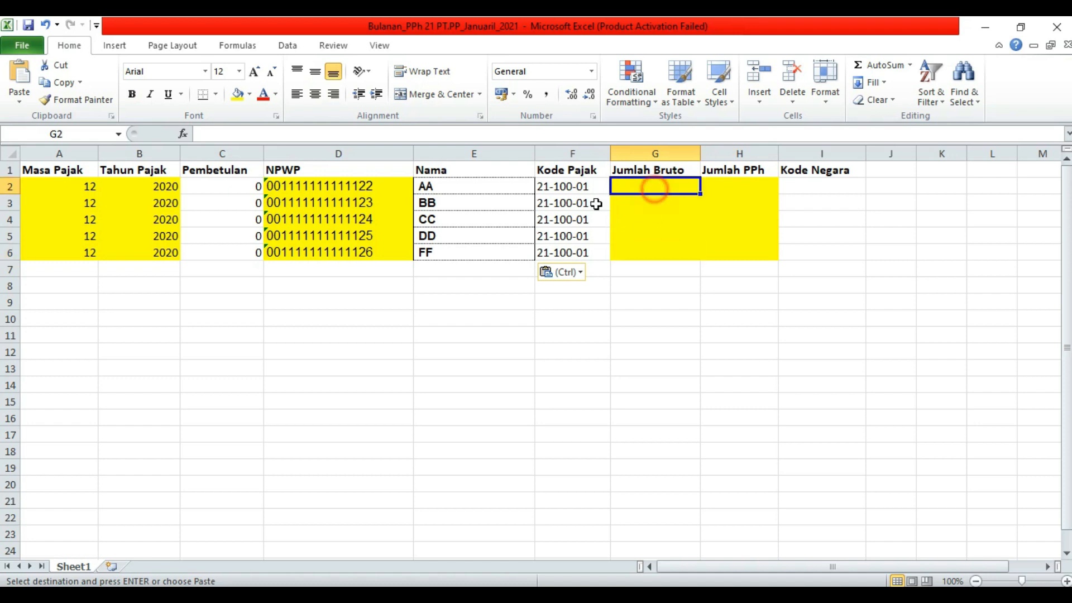
click(166, 298)
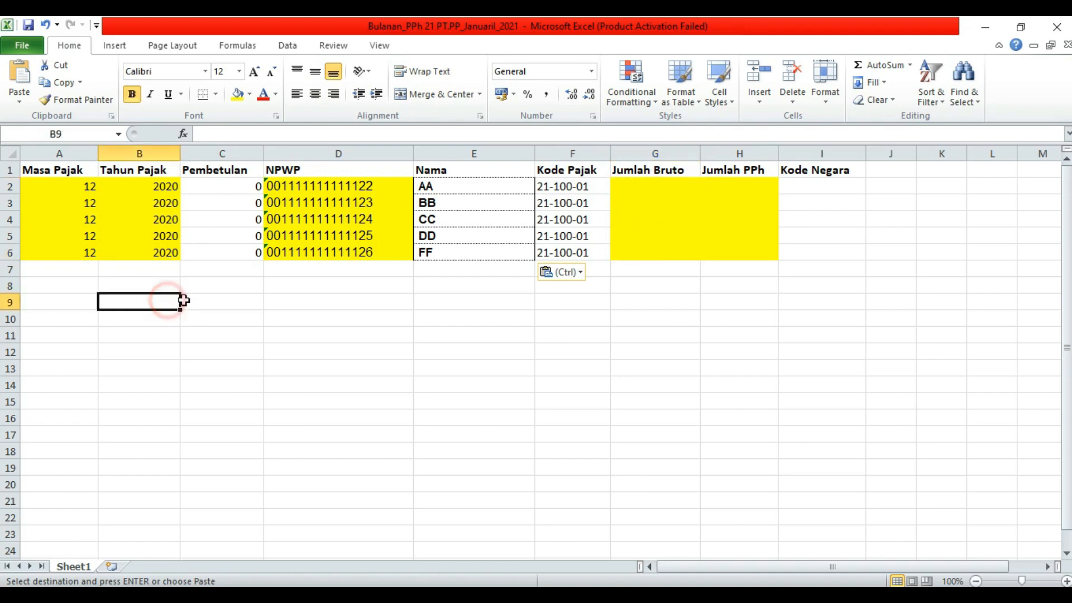
click(65, 188)
drag(65, 190, 62, 249)
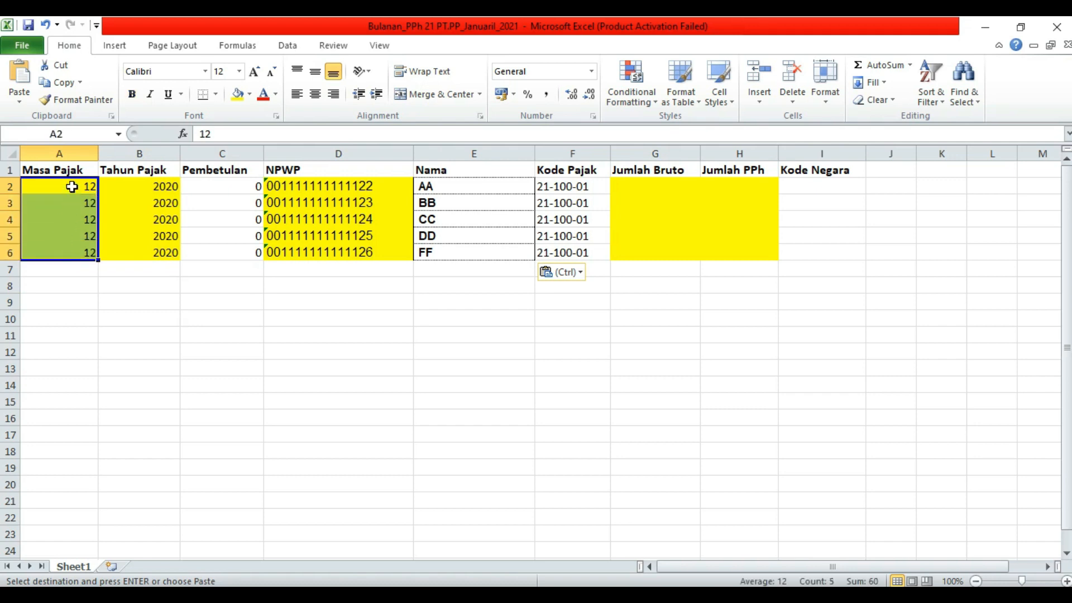
- Enter Masa Pajak as text '01 in A2 and copy it to A3:A6
click(72, 186)
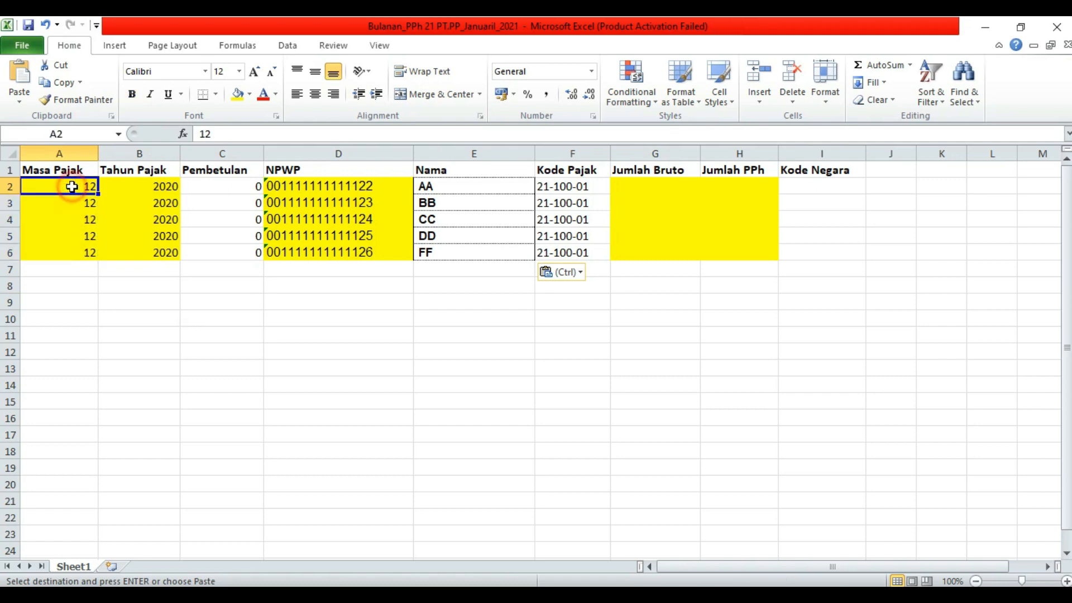
text(01)
key(Return)
click(55, 183)
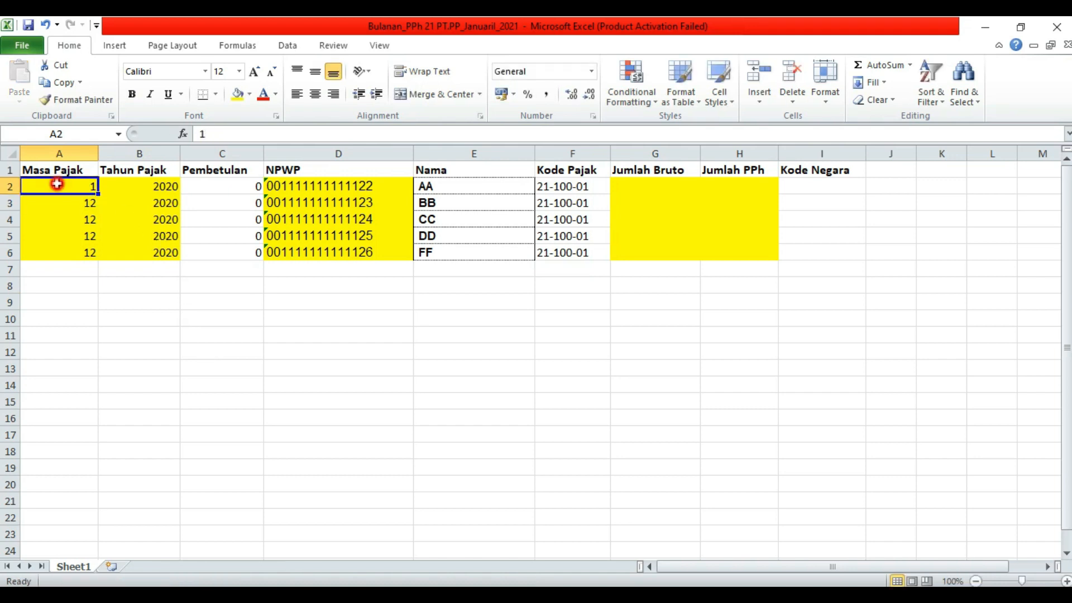
click(201, 134)
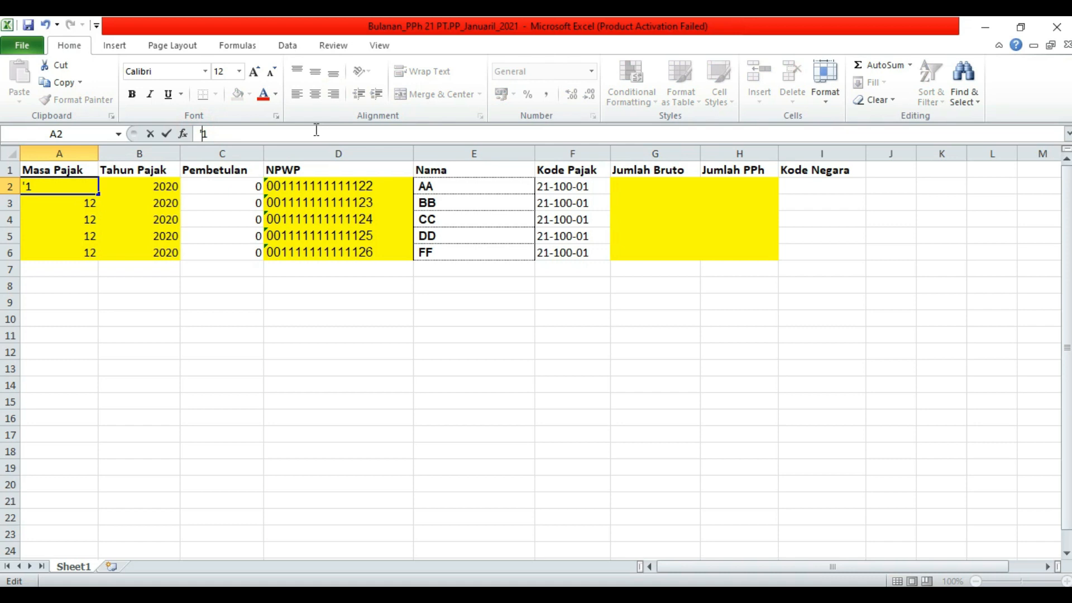
text('0)
key(Return)
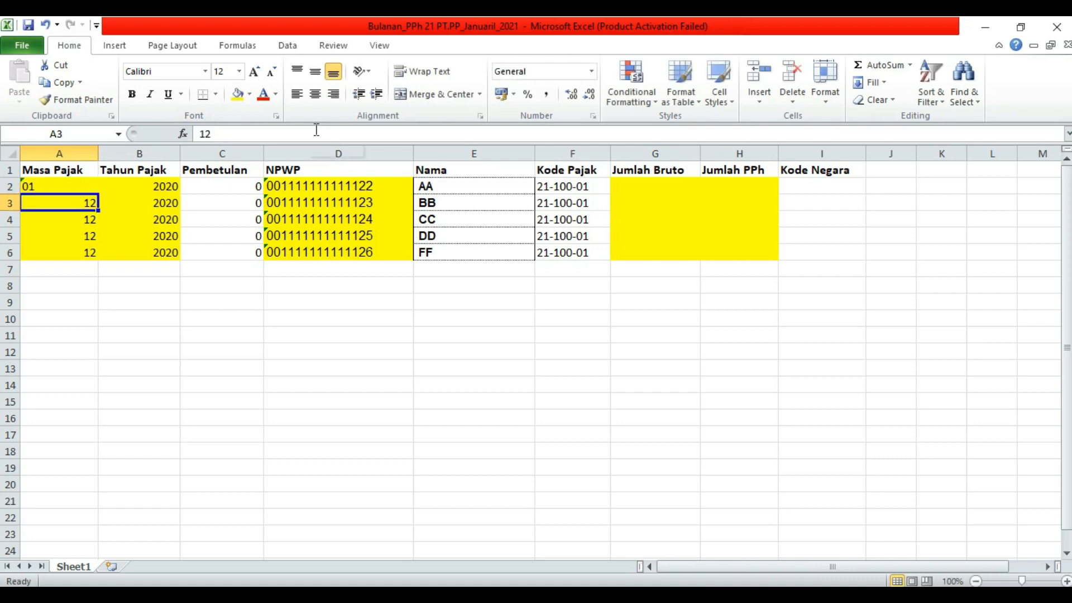
click(52, 186)
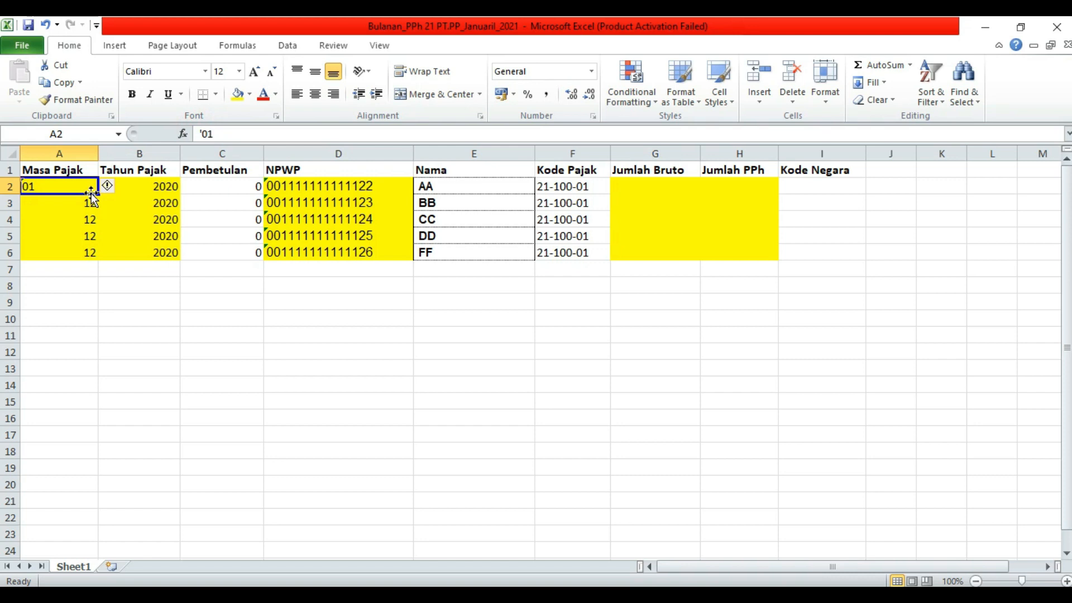
right_click(78, 186)
click(120, 213)
drag(57, 196, 54, 251)
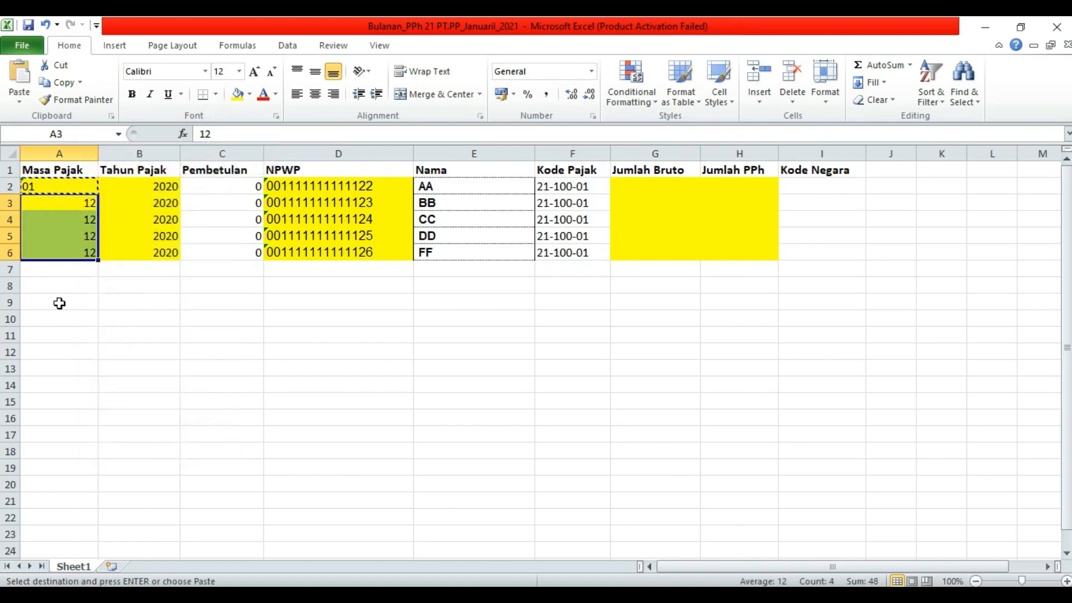
key(Return)
- Change Tahun Pajak in B2 from 2020 to 2021 and fill it down to B6
click(148, 188)
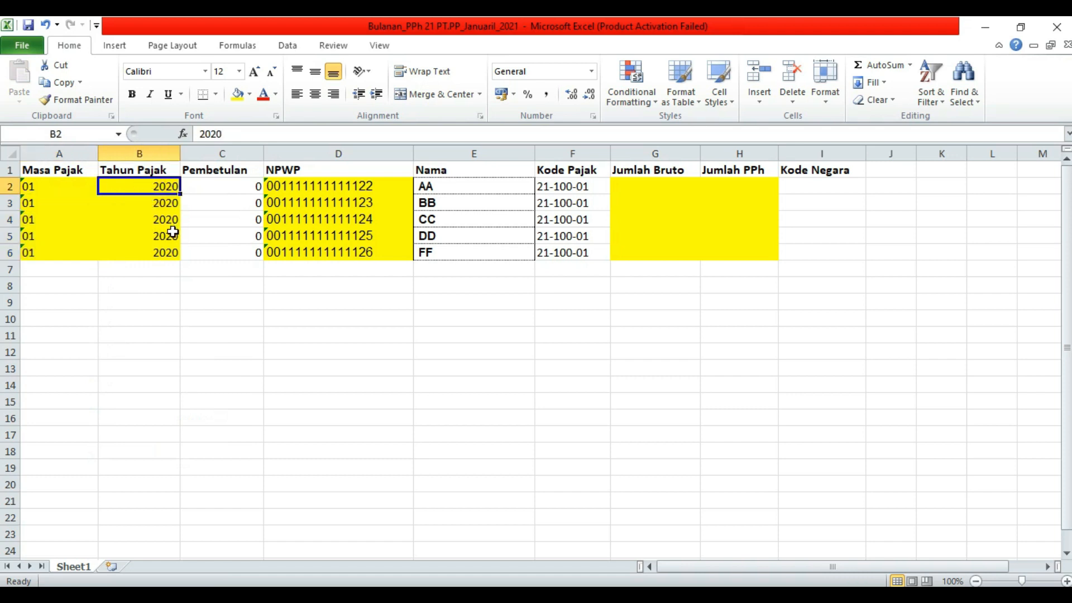
click(218, 134)
key(BackSpace)
text(1)
key(Return)
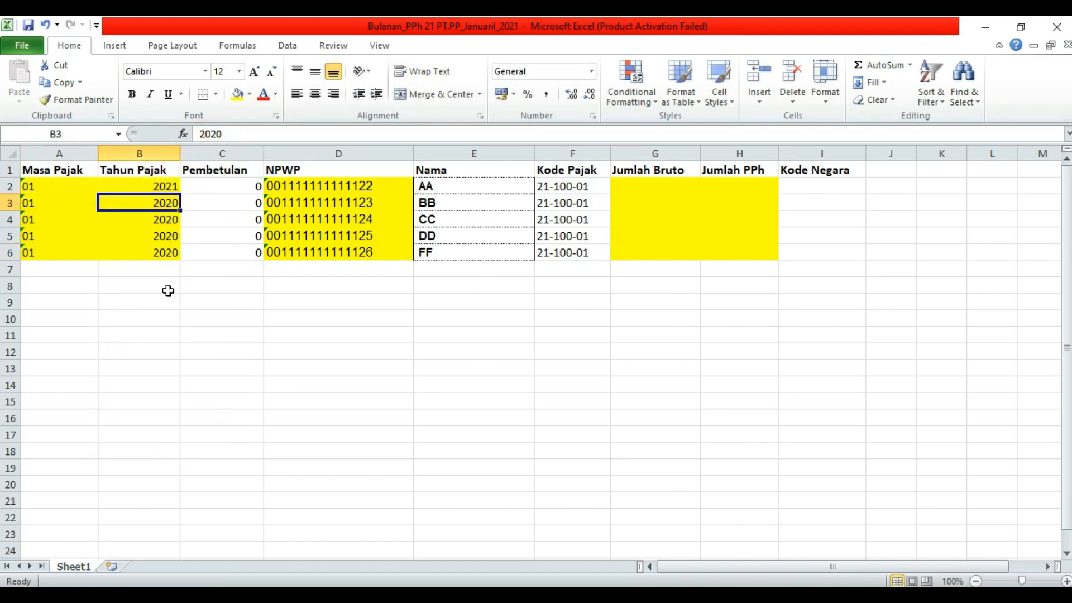
click(163, 188)
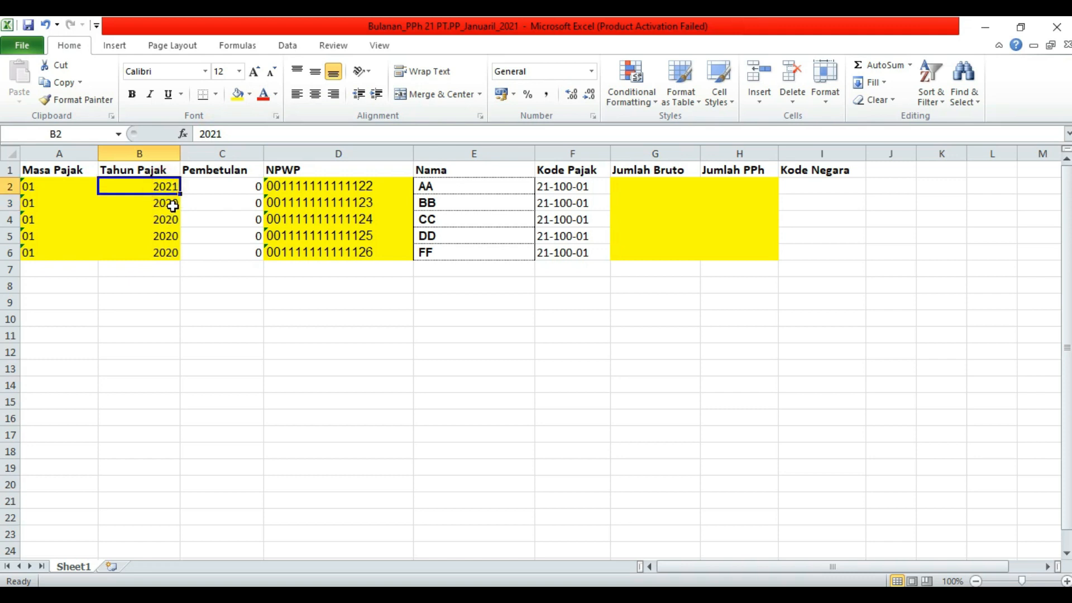
drag(179, 194, 180, 255)
click(164, 306)
- Reselect the five Masa Pajak cells to verify they all read 01
drag(48, 186, 50, 254)
click(64, 186)
drag(64, 187, 57, 252)
drag(66, 186, 65, 250)
drag(72, 187, 64, 254)
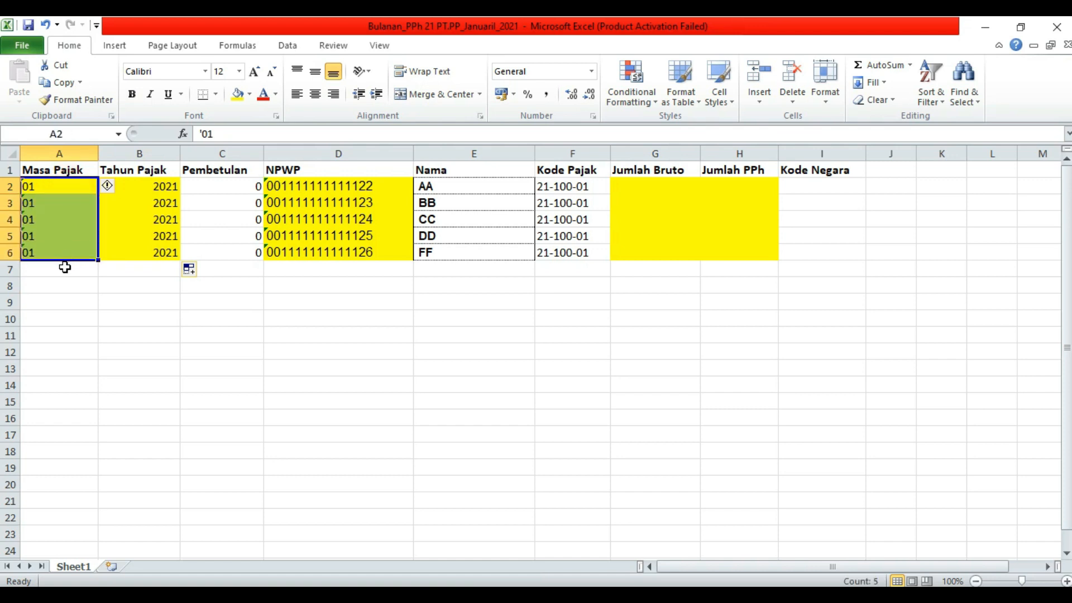
click(116, 317)
click(81, 201)
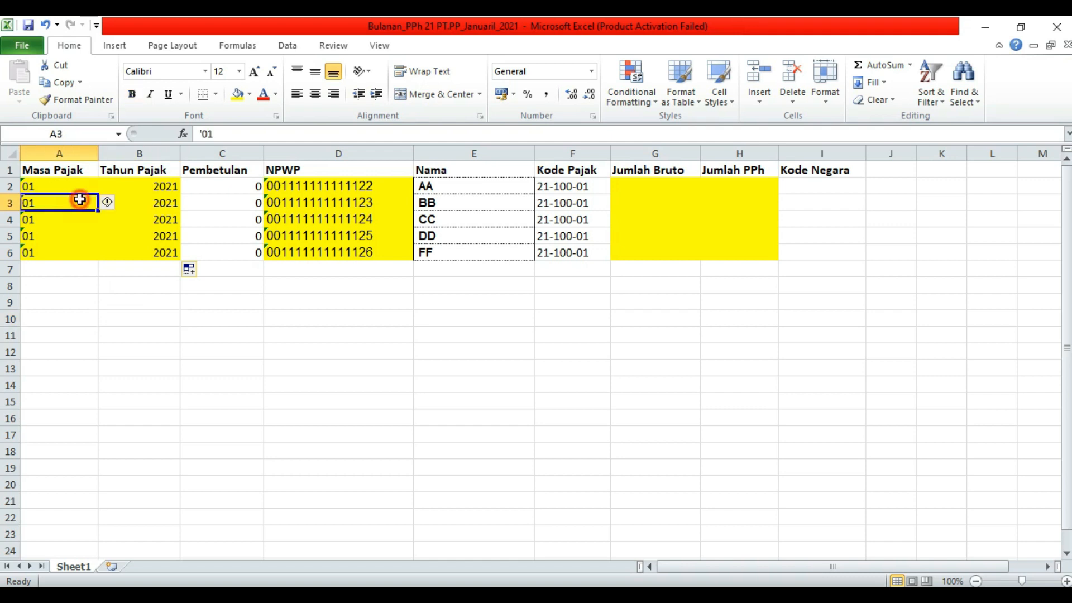
click(110, 281)
click(196, 282)
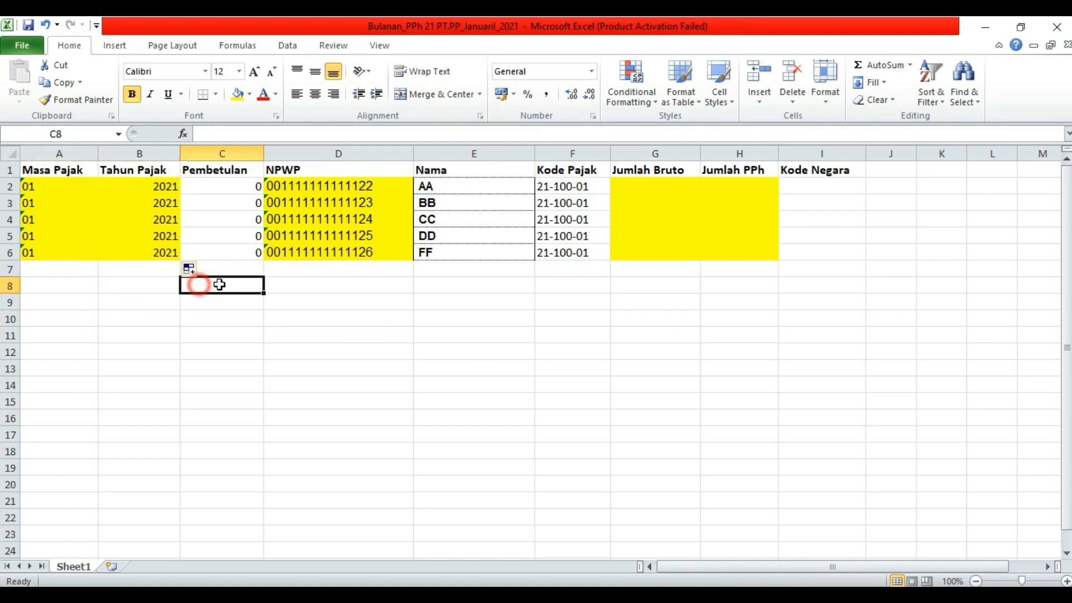
click(316, 309)
click(135, 189)
click(54, 175)
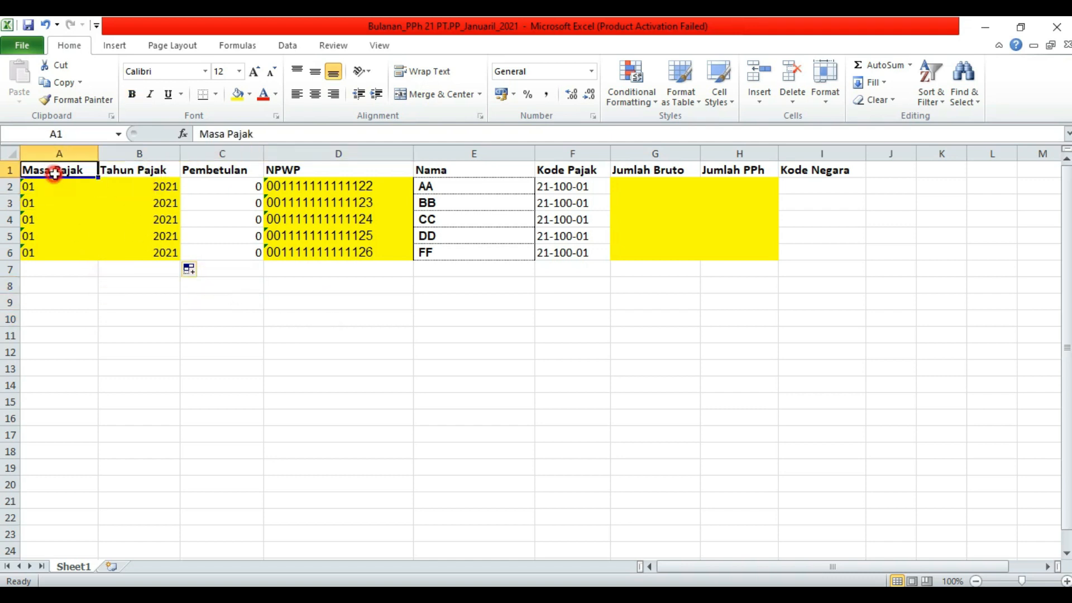
click(145, 172)
click(227, 250)
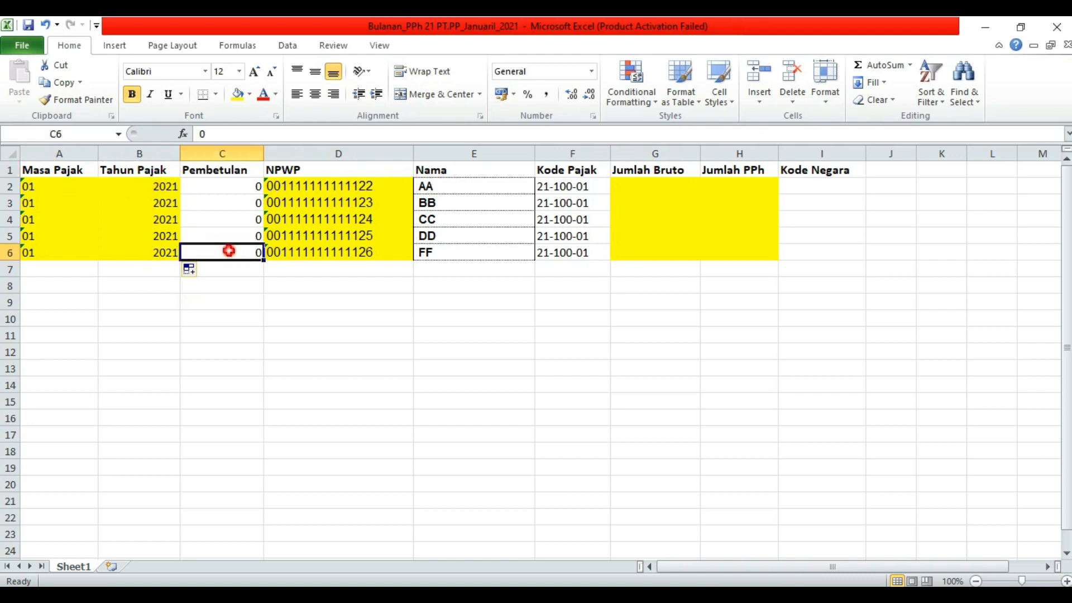
click(237, 175)
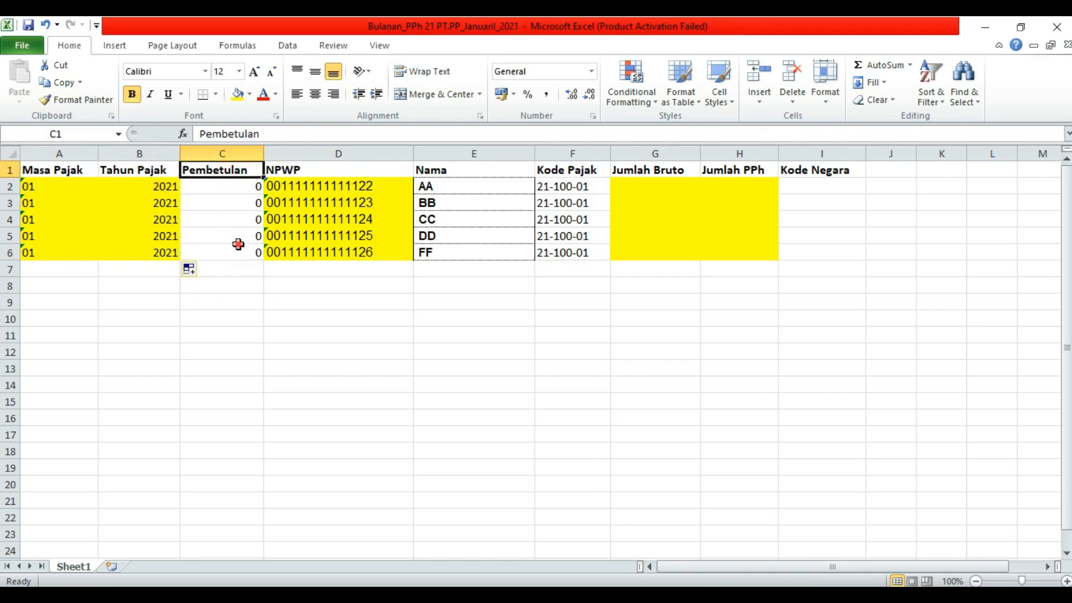
drag(239, 243, 238, 252)
click(315, 171)
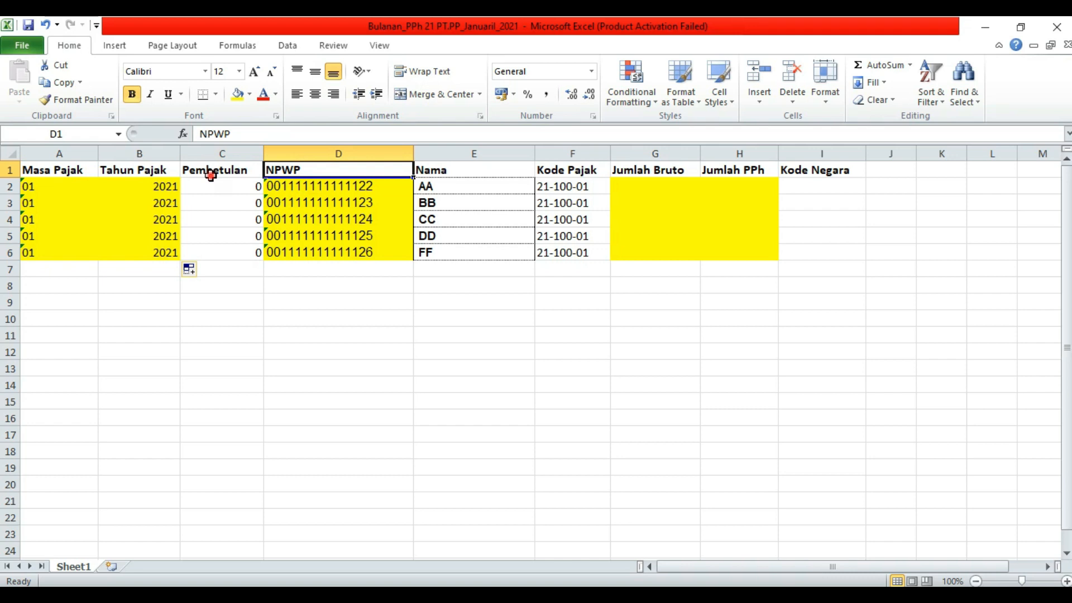
click(211, 174)
drag(224, 188, 223, 254)
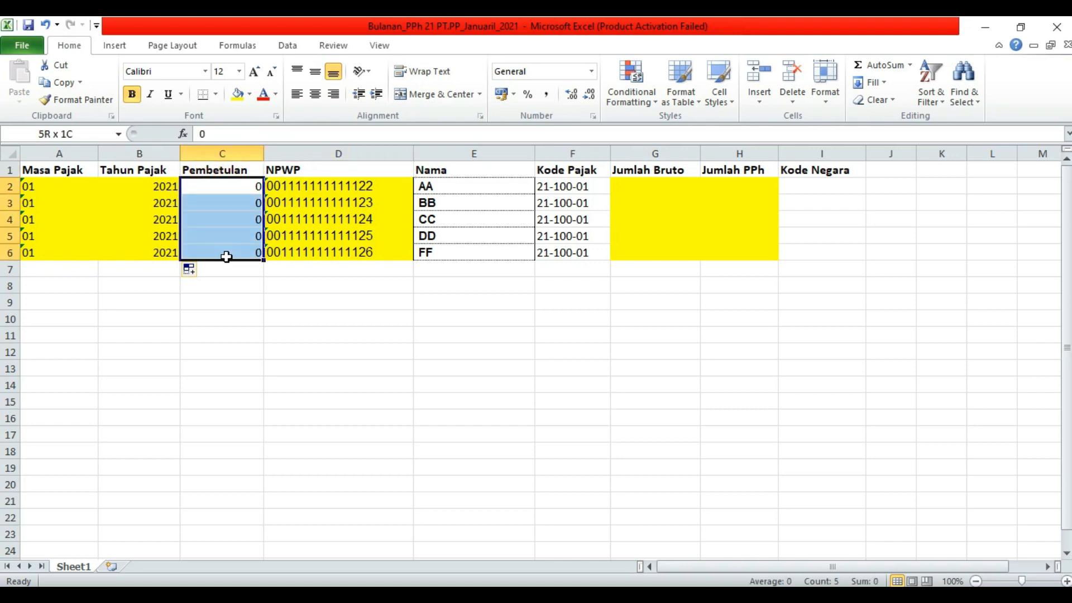
drag(237, 185, 241, 255)
click(238, 188)
click(235, 226)
click(233, 264)
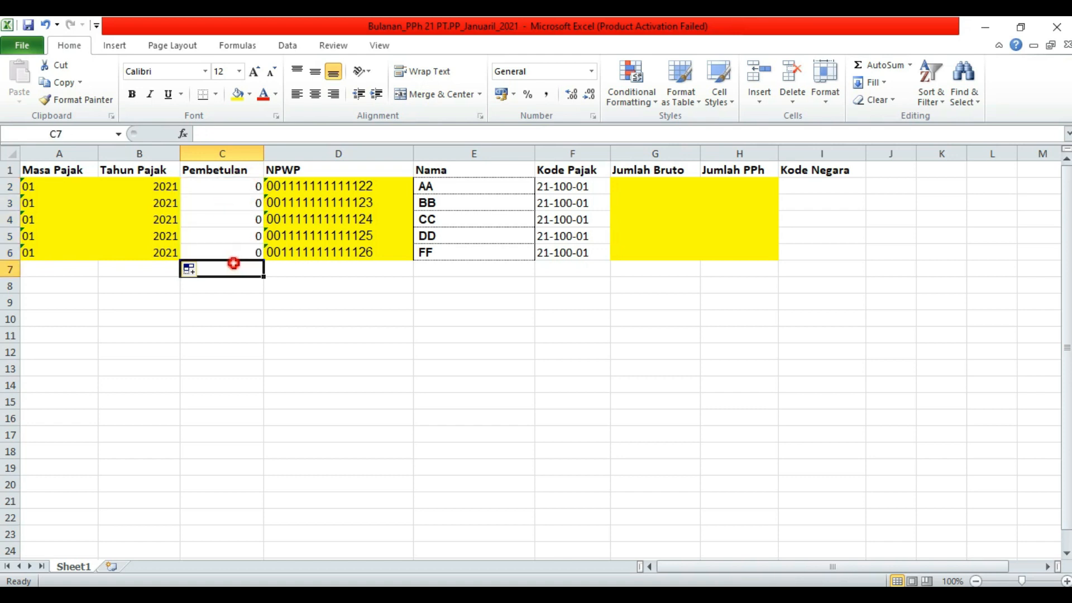
click(326, 171)
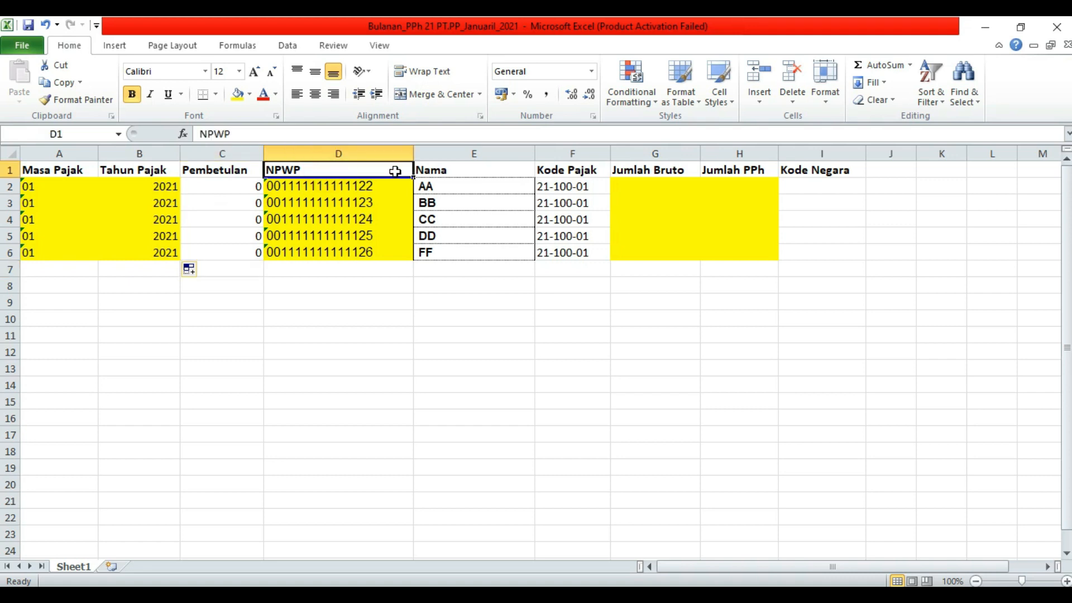
click(393, 200)
click(389, 186)
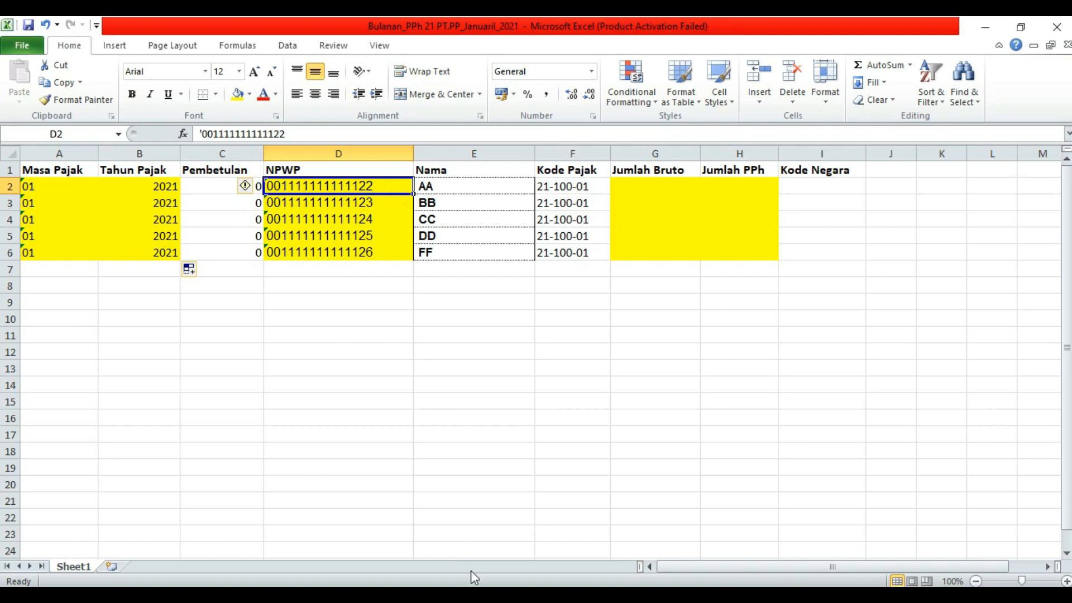
- Copy the NPWPs from G11:G15 and paste them as values into D2:D6 of Bulanan_PPh 21
click(555, 552)
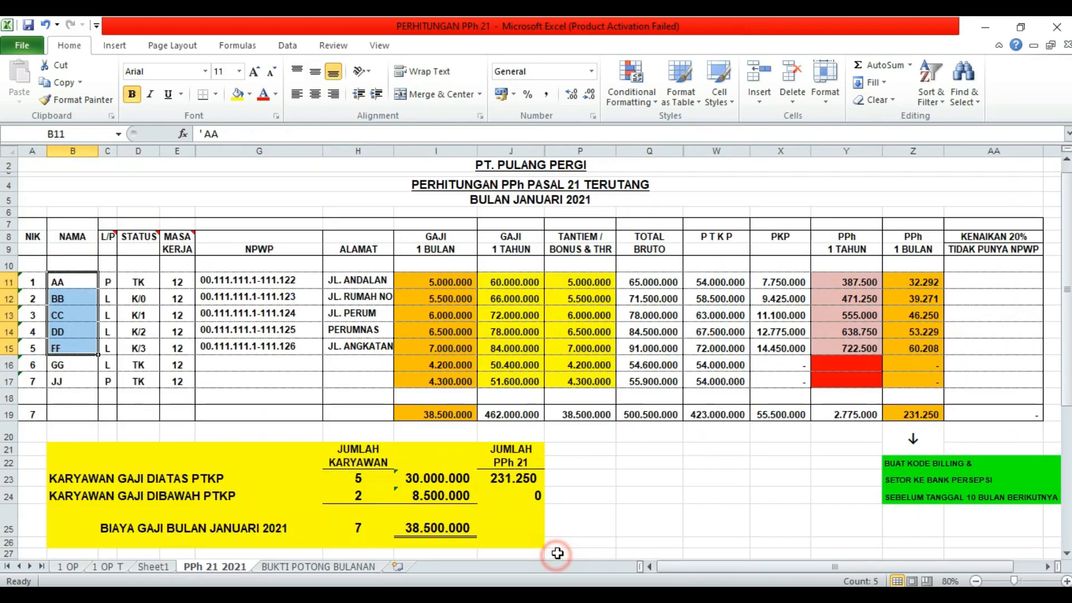
drag(271, 282, 273, 343)
right_click(274, 342)
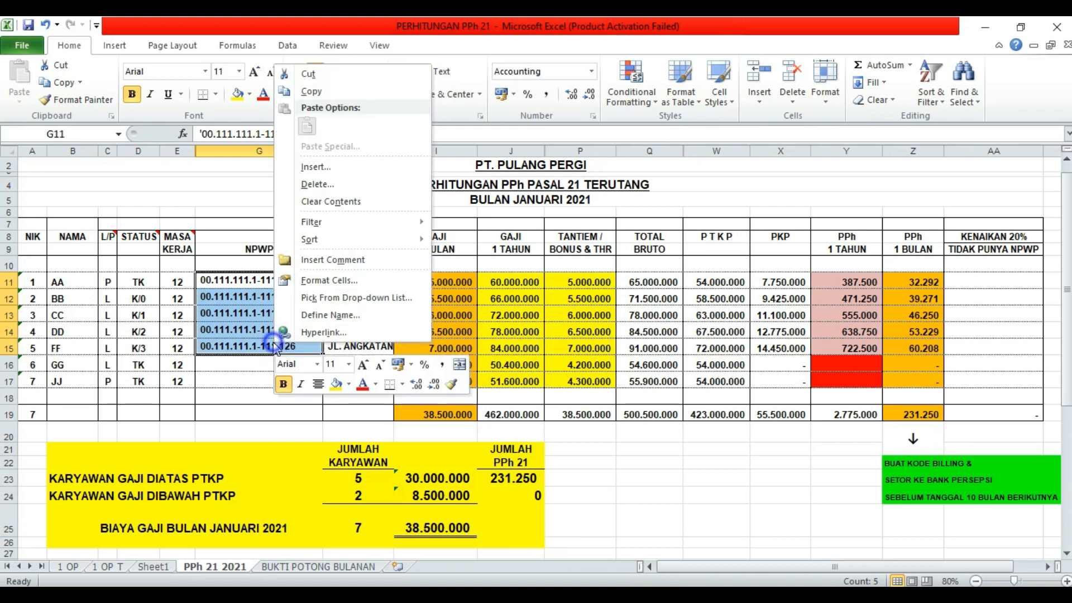
click(345, 90)
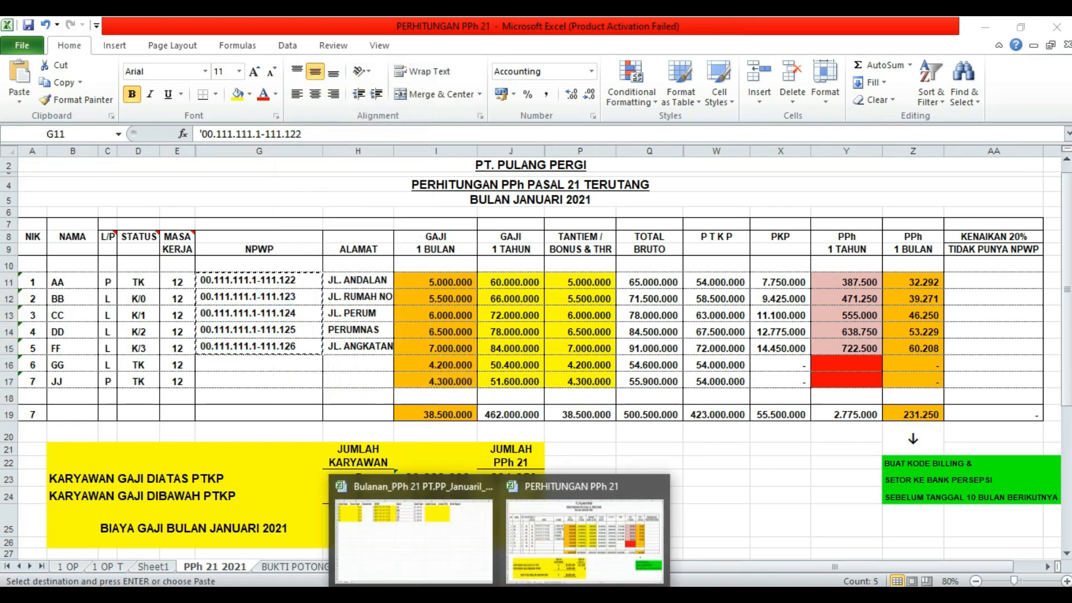
click(455, 545)
drag(342, 185, 339, 252)
right_click(340, 220)
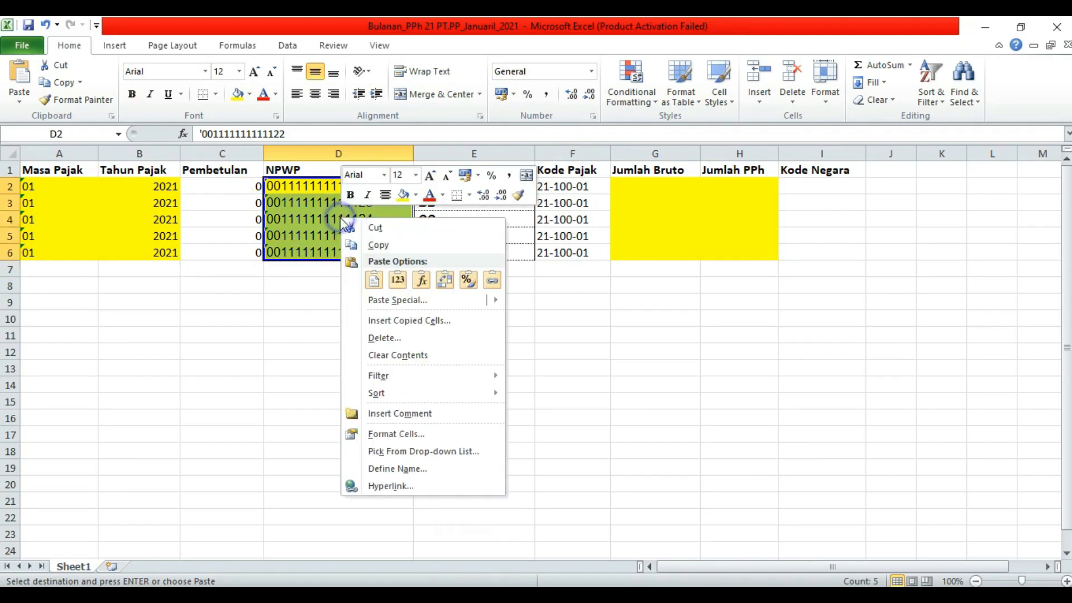
mouse_move(385, 304)
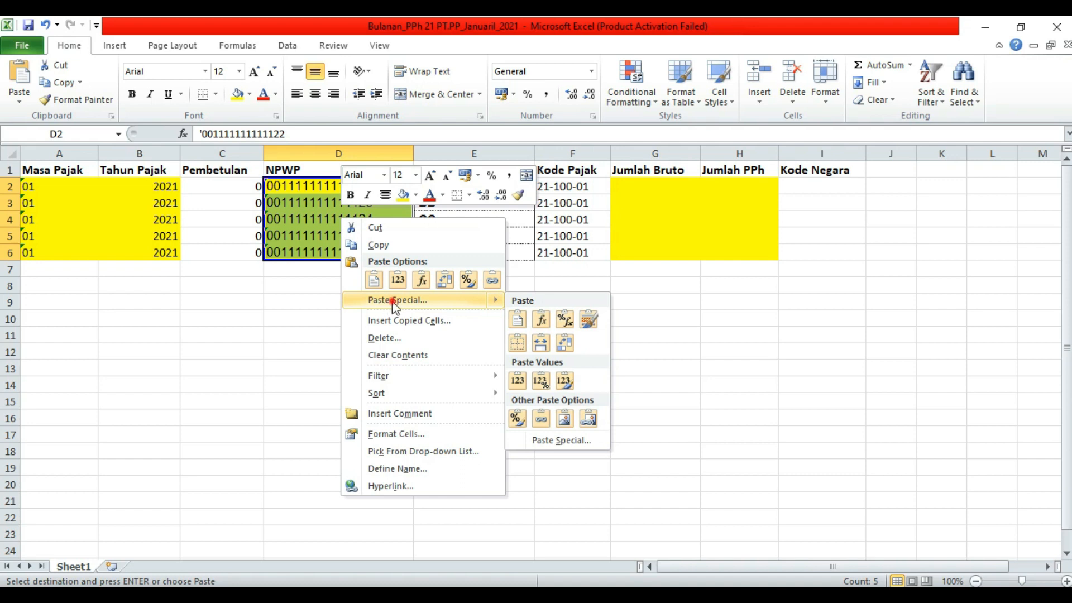
click(394, 302)
click(287, 242)
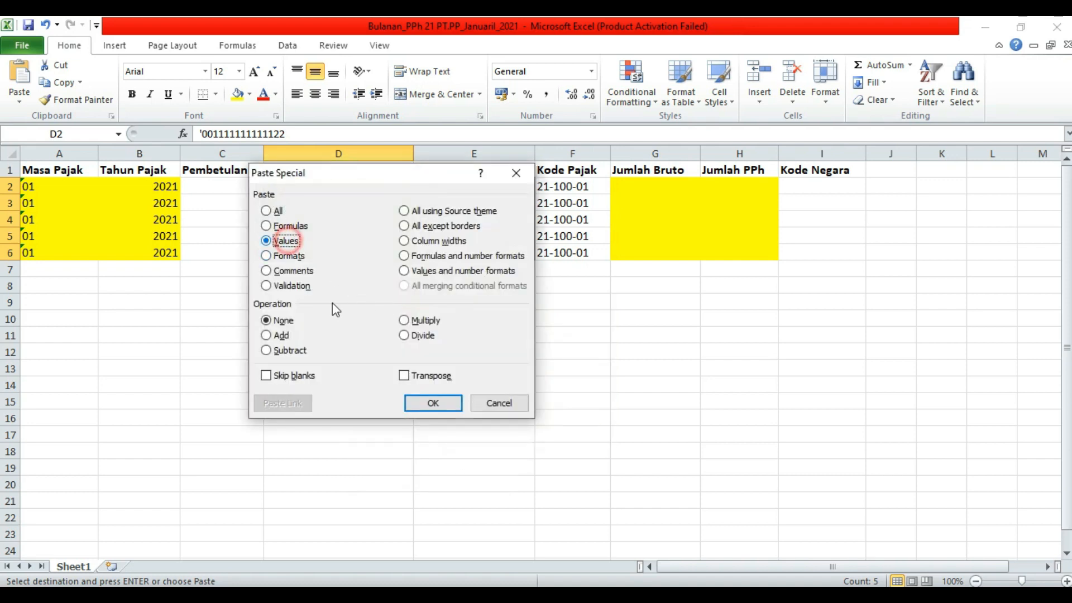
click(444, 399)
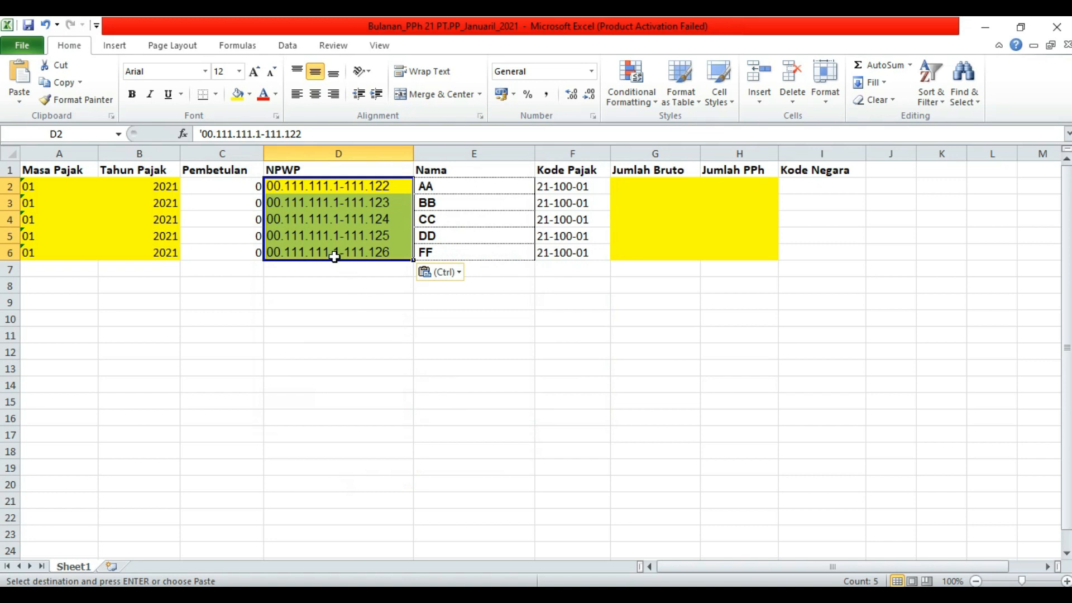
- Undo the D2 edit and dotted paste, restoring undotted 15-digit NPWPs, then check D2, D3, D5
click(320, 272)
click(292, 186)
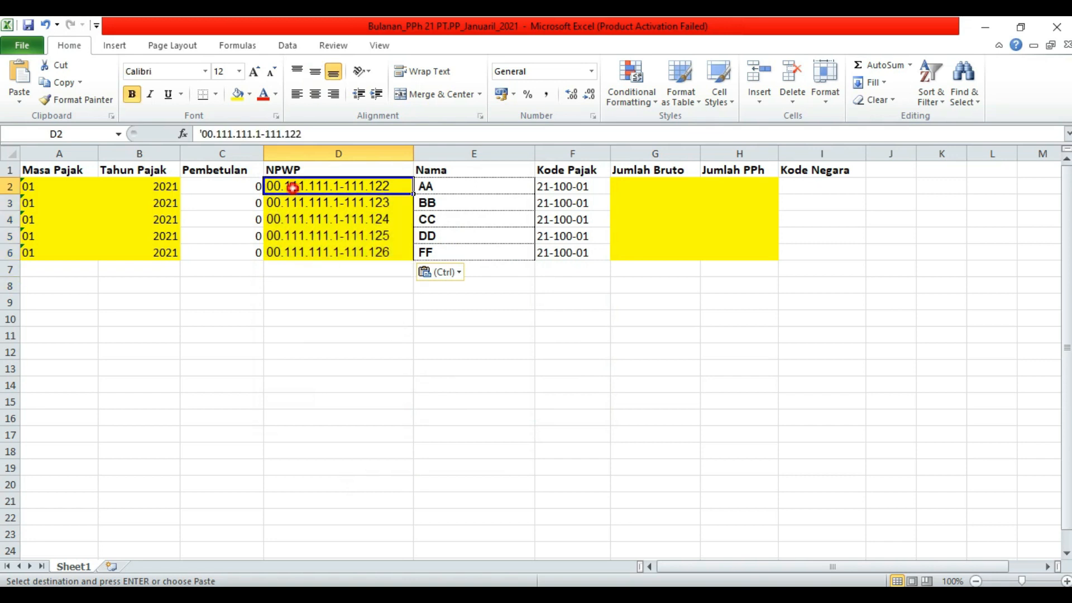
click(212, 134)
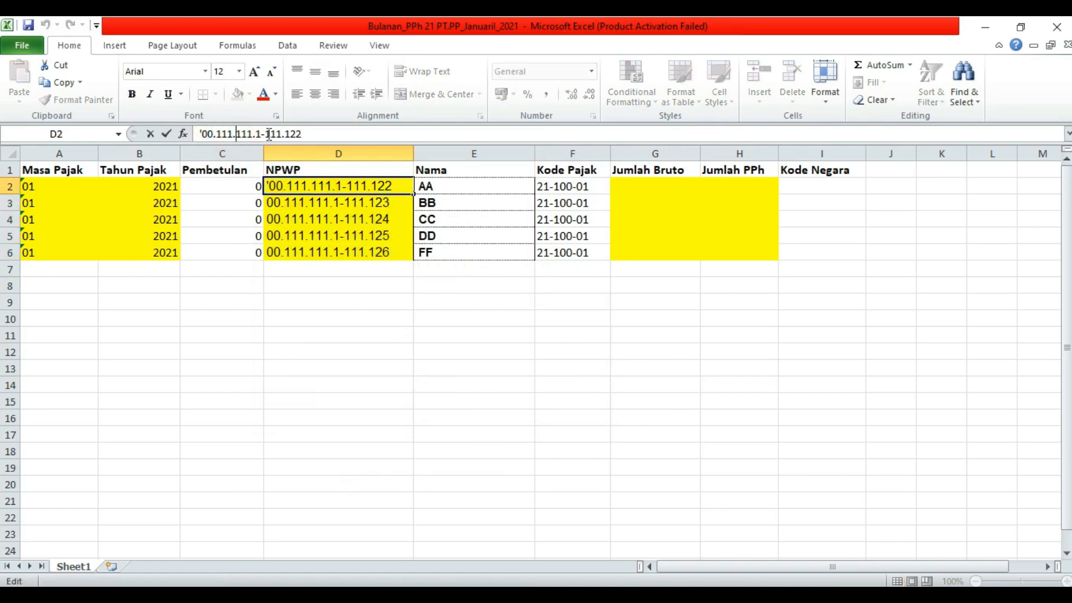
click(369, 304)
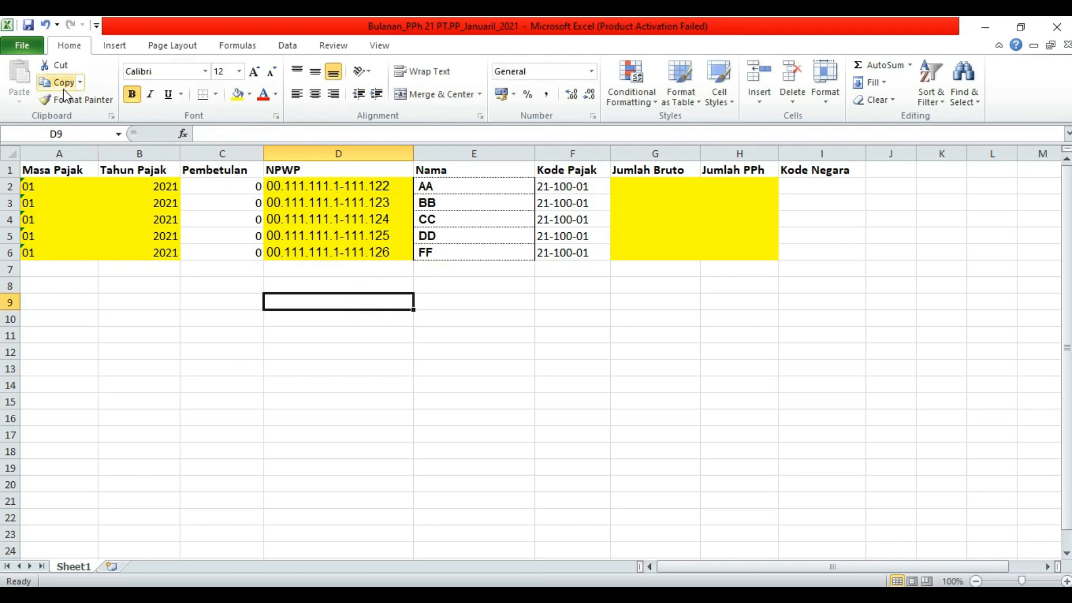
click(45, 25)
click(45, 26)
click(299, 331)
click(321, 205)
click(342, 186)
click(348, 241)
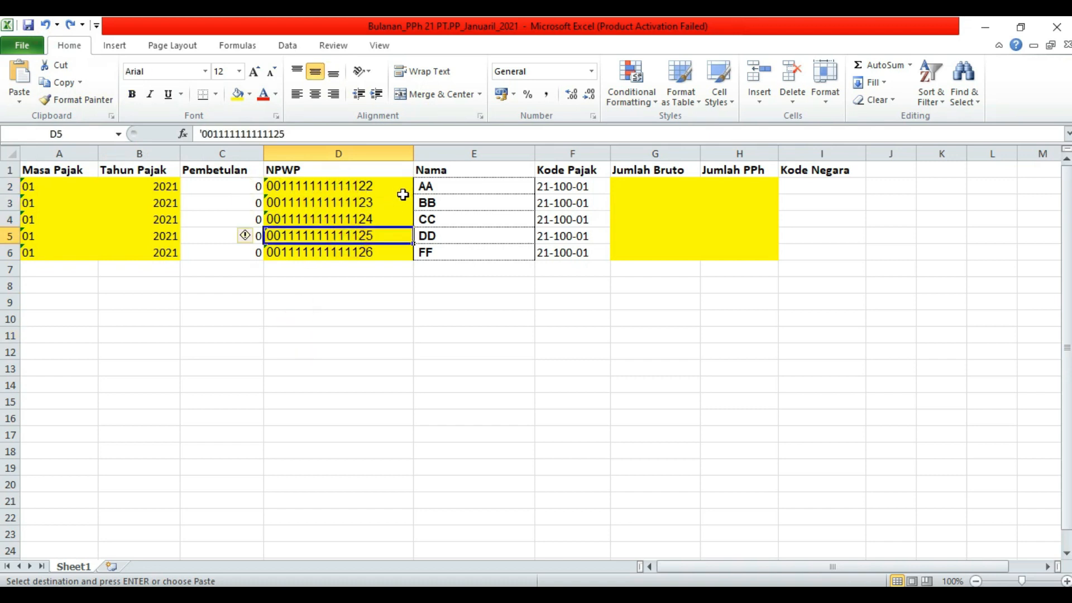
click(433, 189)
- Check the names and select the empty Jumlah Bruto cells G2:G6
click(481, 253)
click(651, 171)
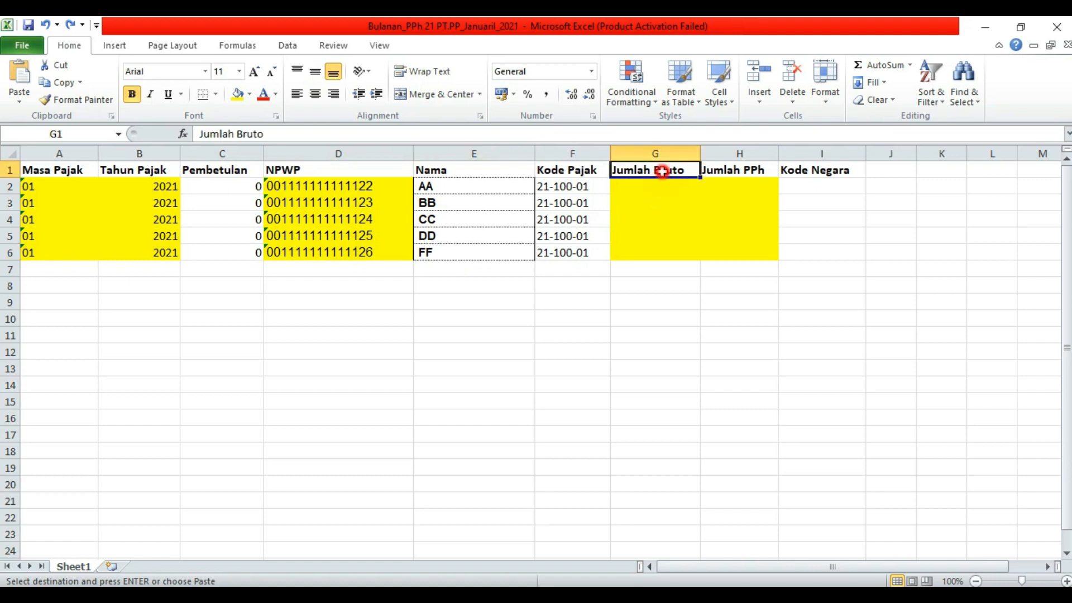
drag(656, 187, 732, 251)
drag(657, 191, 657, 257)
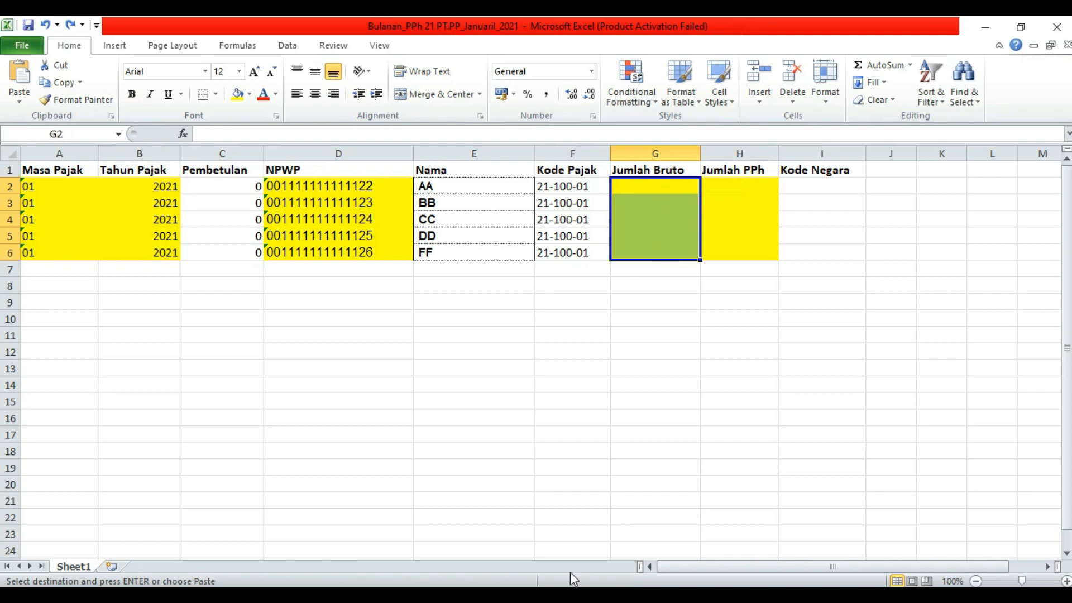
- Copy the monthly salaries I11:I15 from the PERHITUNGAN PPh 21 workbook
click(581, 559)
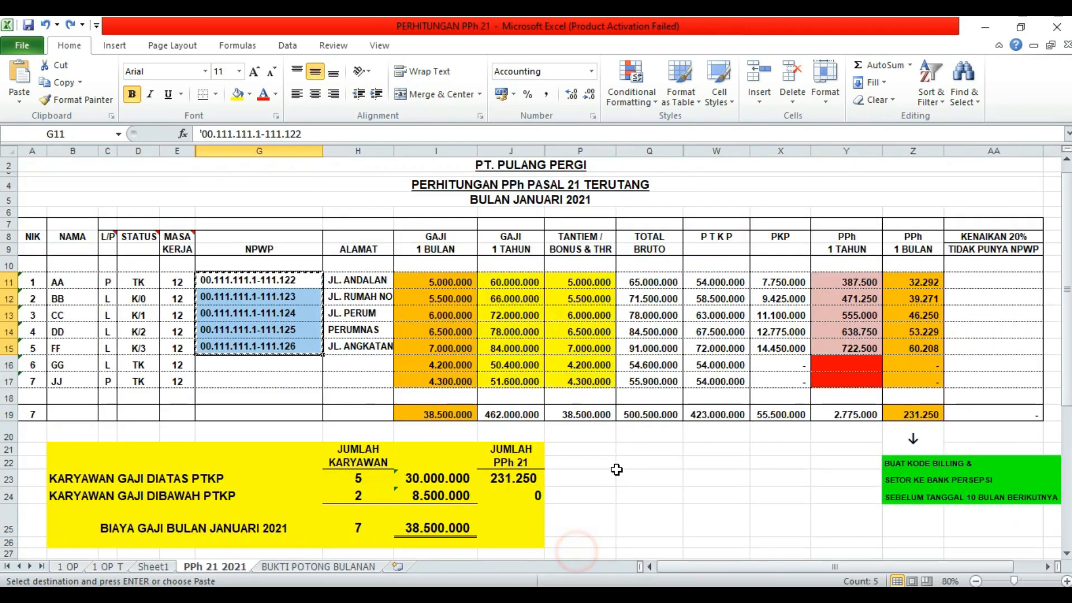
click(645, 464)
click(329, 380)
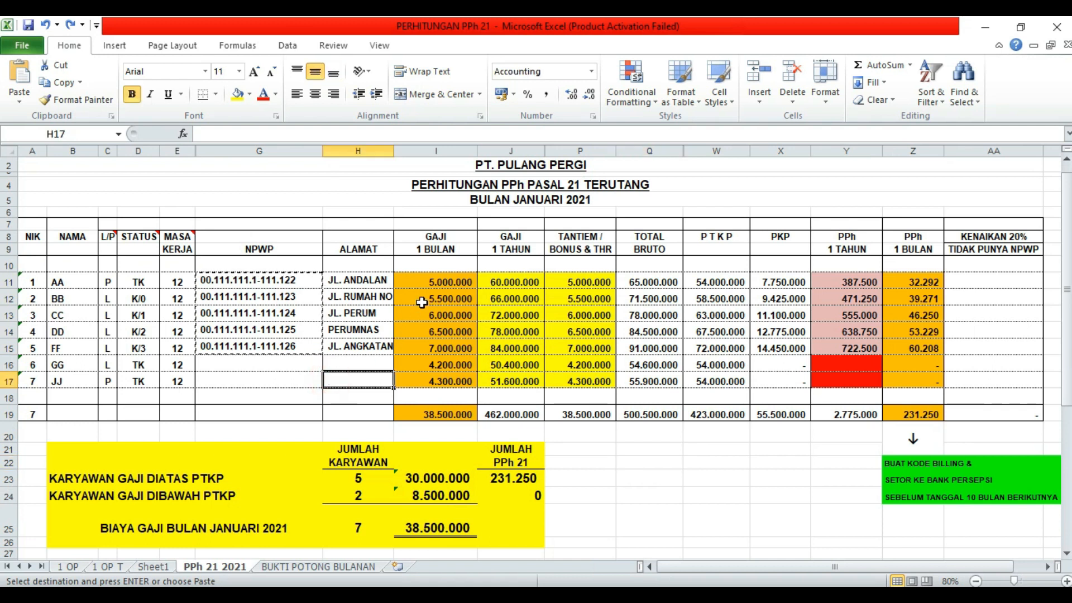
drag(445, 277, 437, 349)
right_click(435, 330)
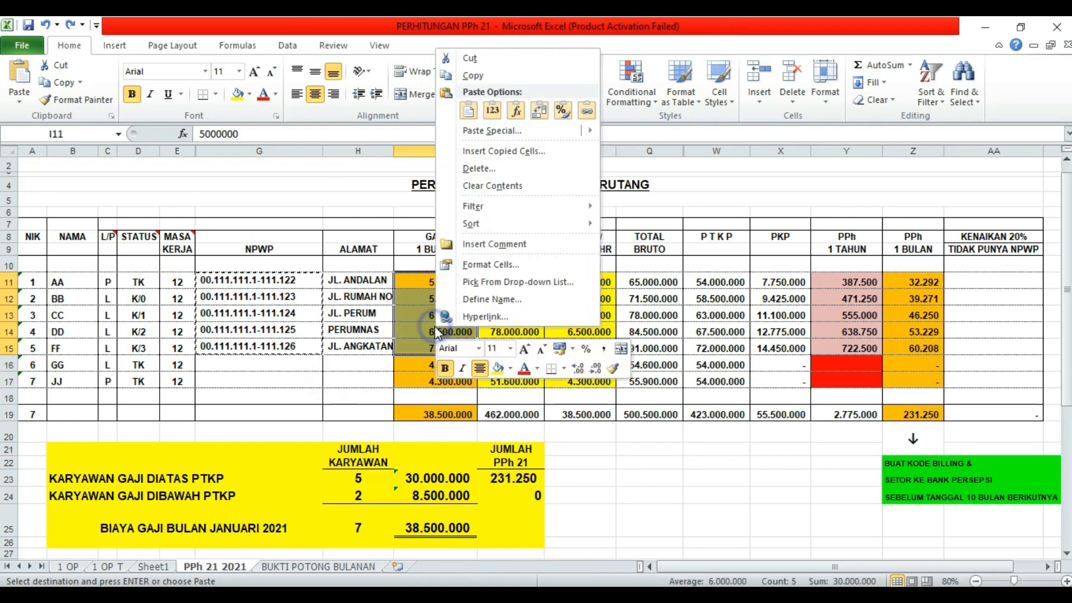
click(490, 83)
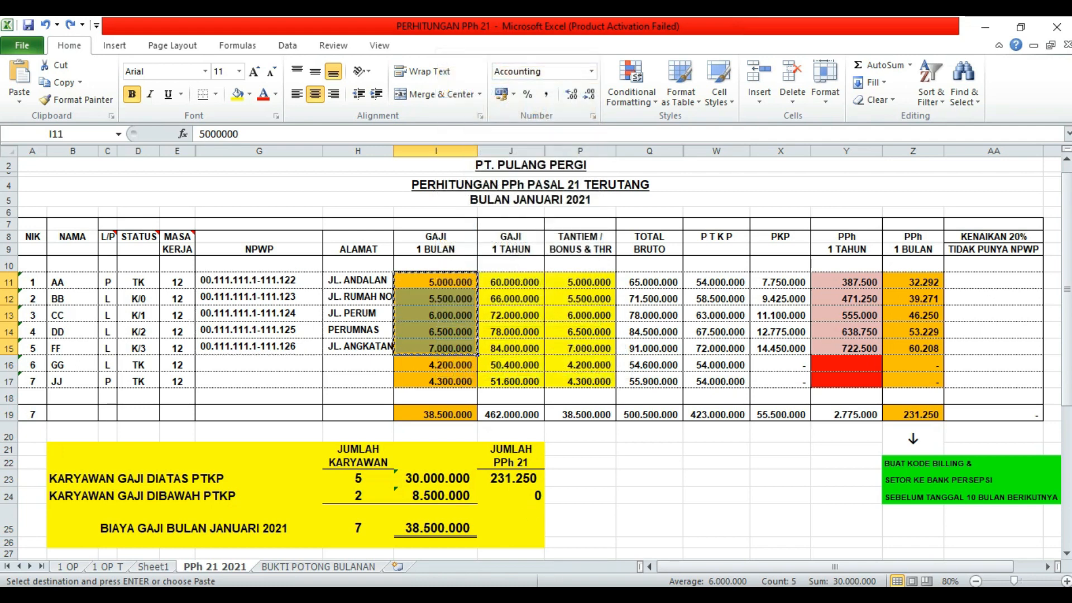
- Paste the salaries as values into the Jumlah Bruto column starting at G2
click(429, 566)
click(518, 367)
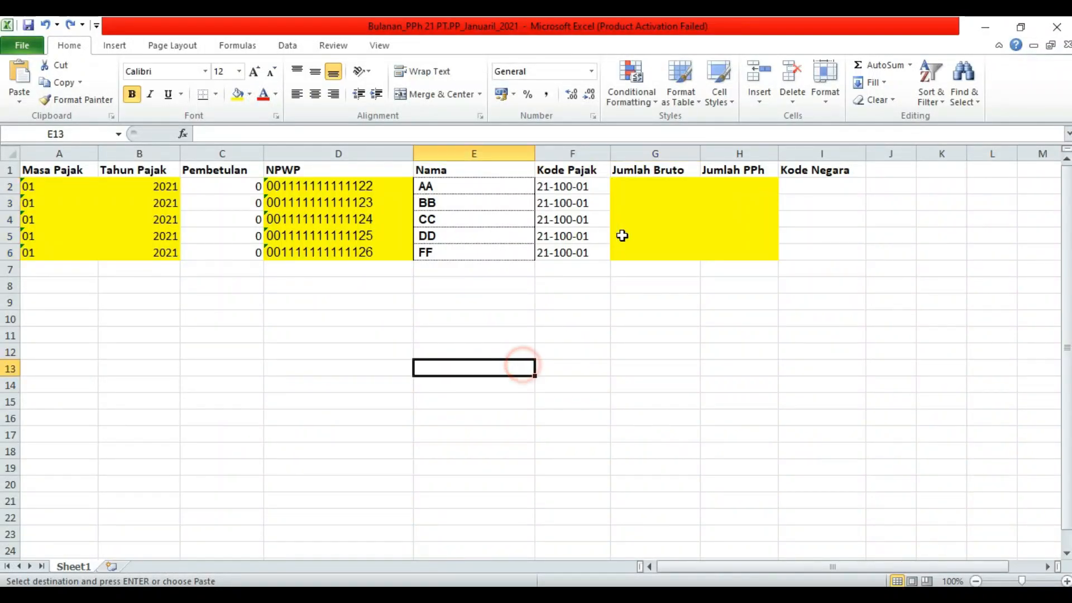
click(657, 187)
right_click(656, 186)
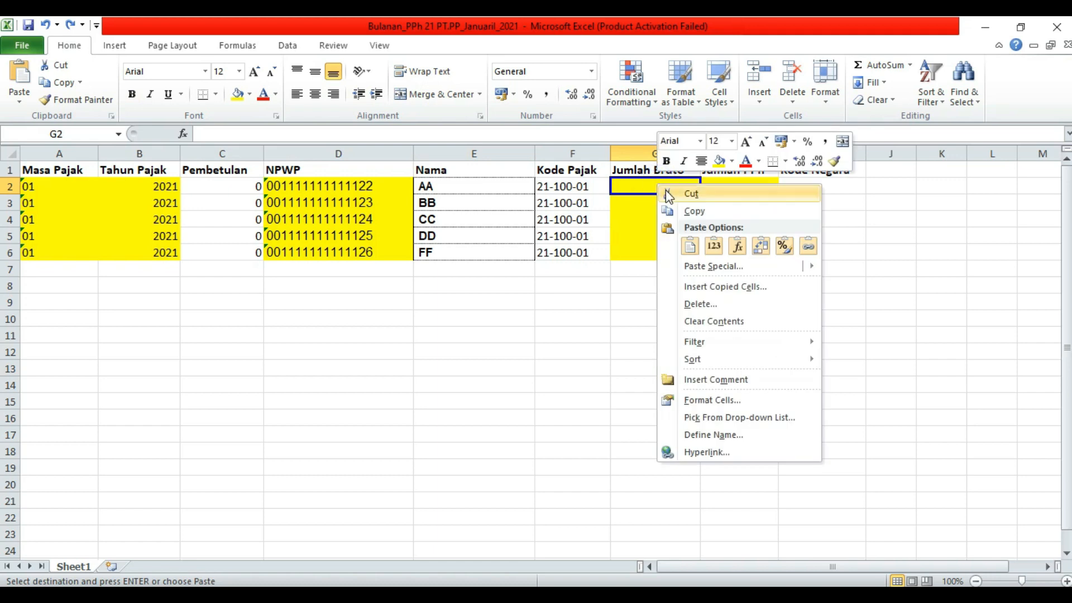
click(698, 267)
click(590, 205)
click(733, 368)
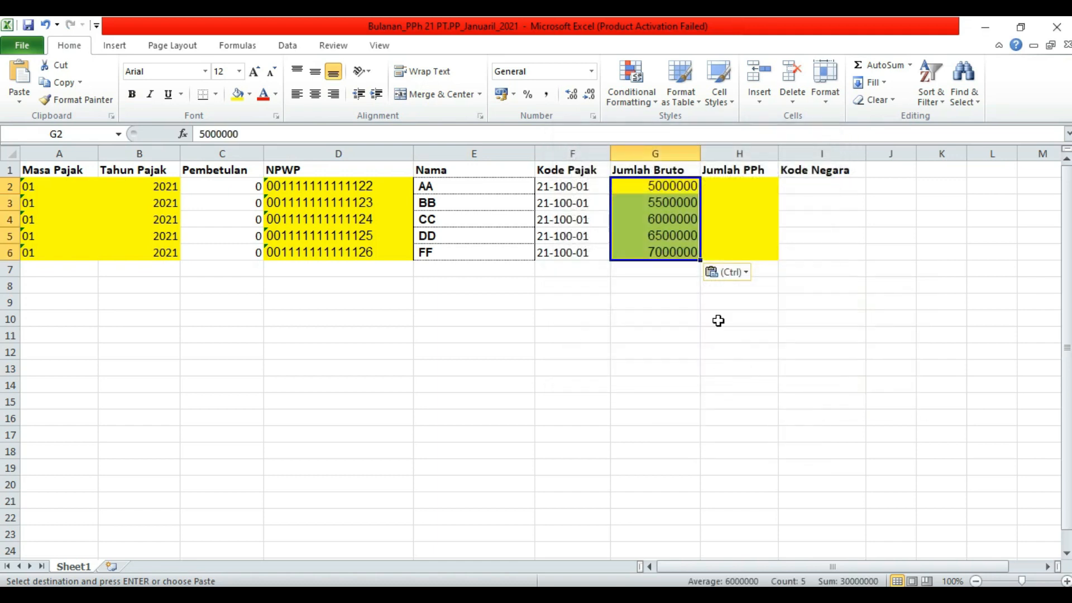
click(737, 187)
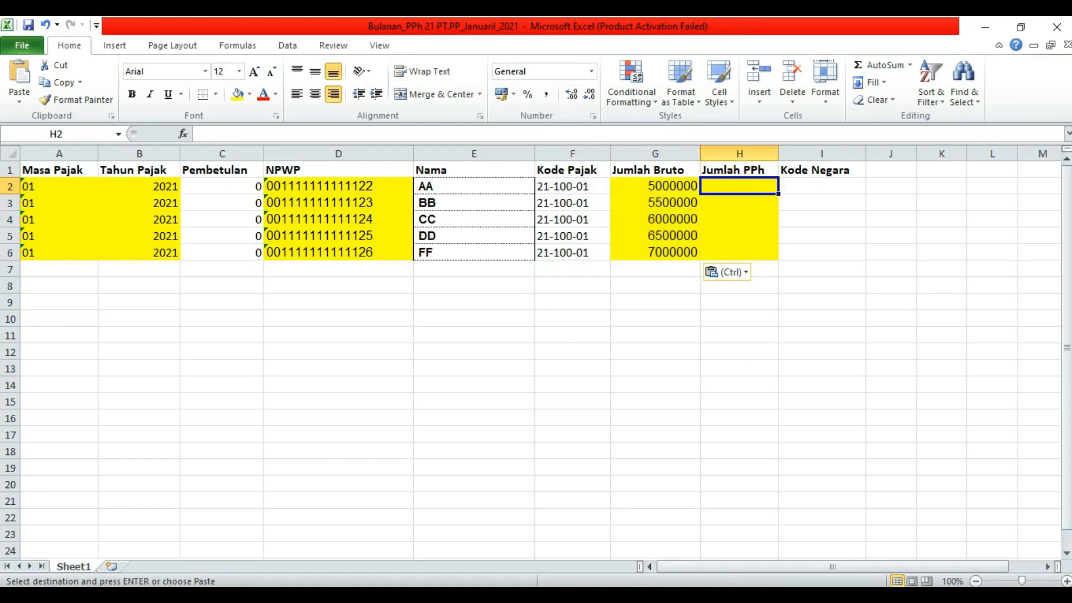
- Copy the monthly PPh amounts Z11:Z15 in the PERHITUNGAN PPh 21 workbook
mouse_move(500, 594)
click(584, 530)
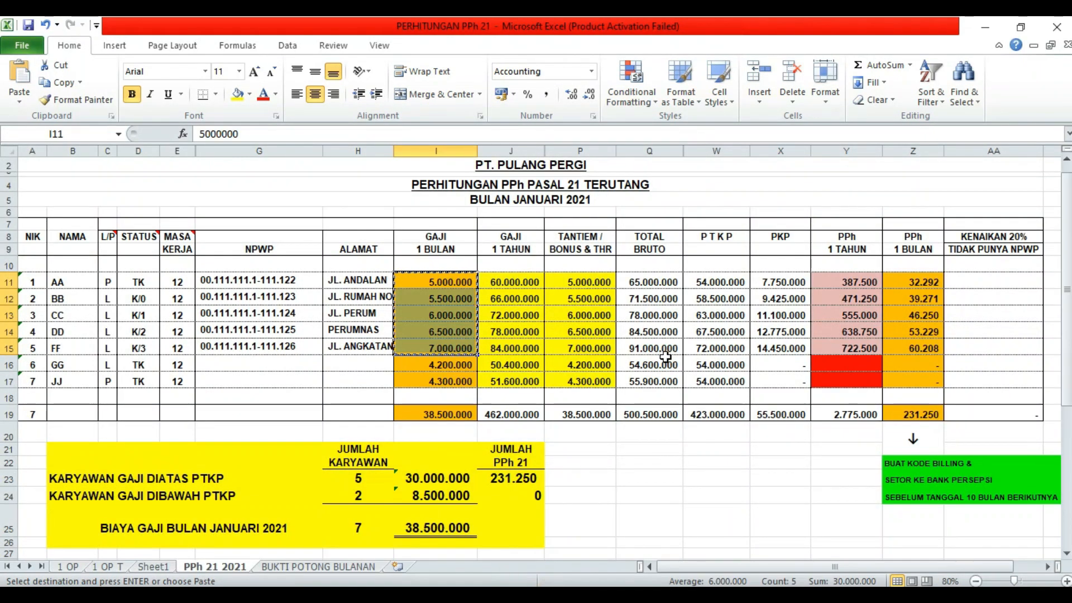
click(911, 278)
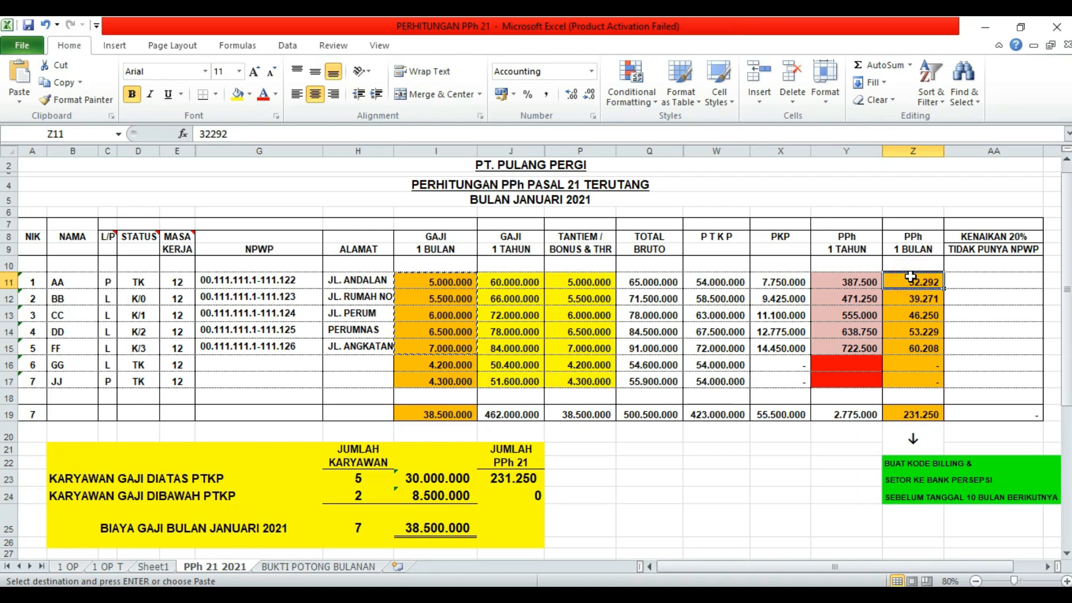
drag(911, 277, 920, 347)
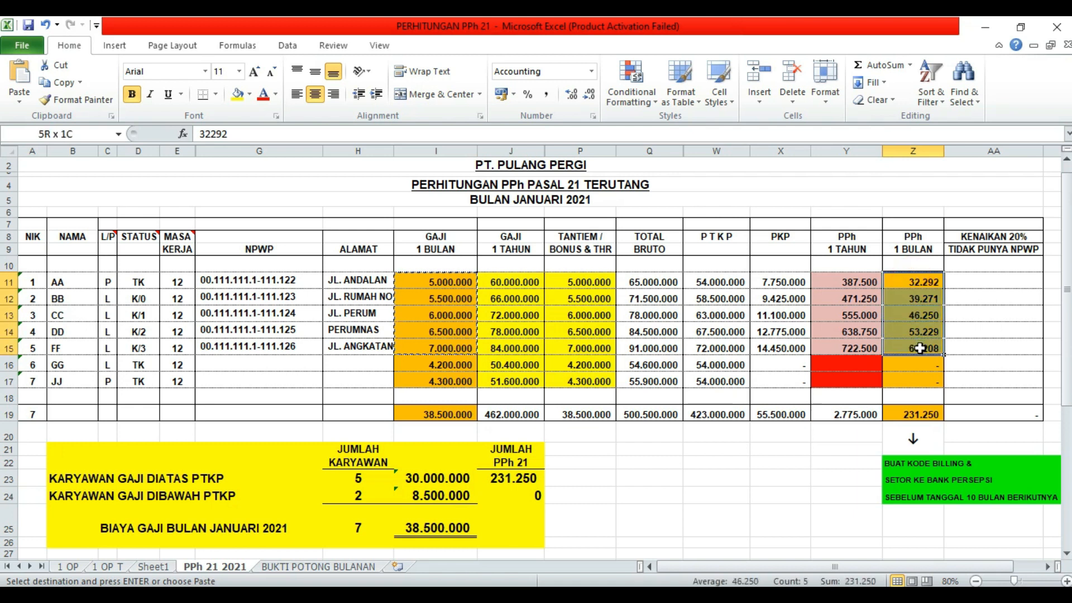
right_click(920, 315)
click(792, 64)
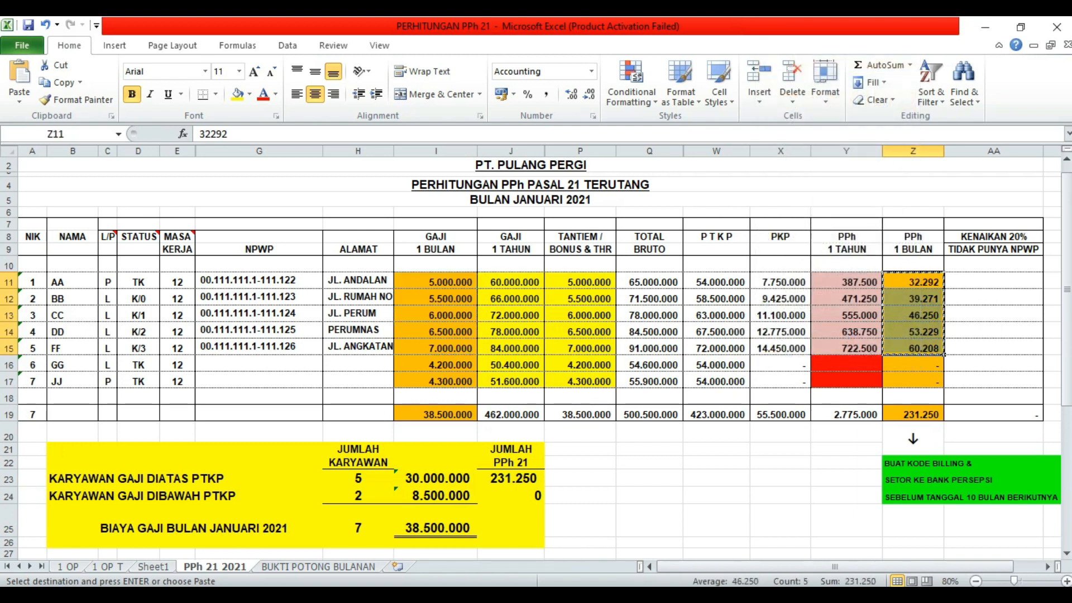
- Paste the PPh amounts as values into the Jumlah PPh column starting at H2
click(441, 564)
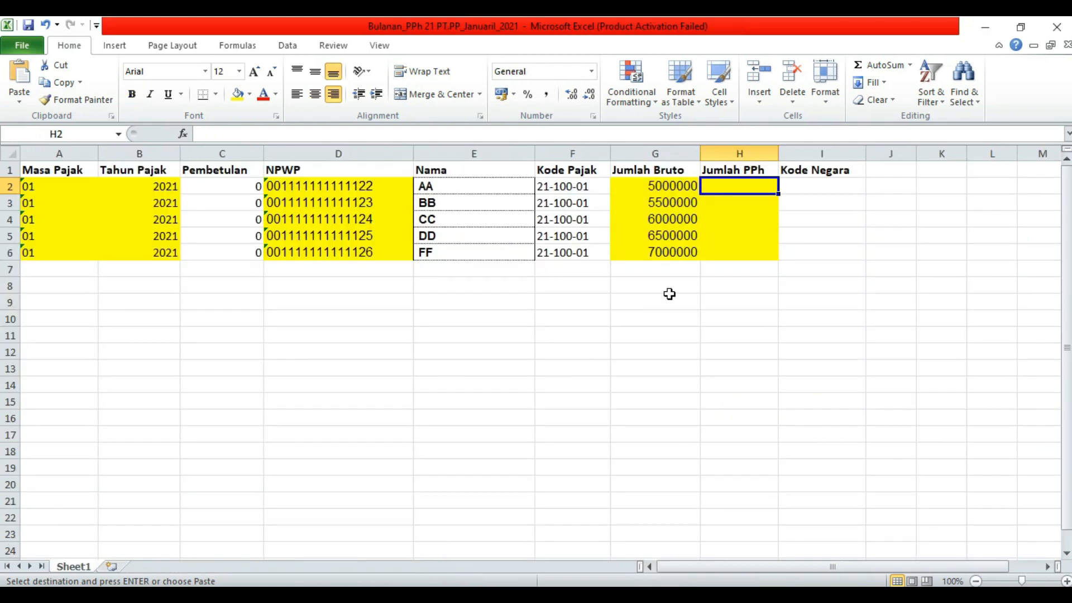
click(786, 331)
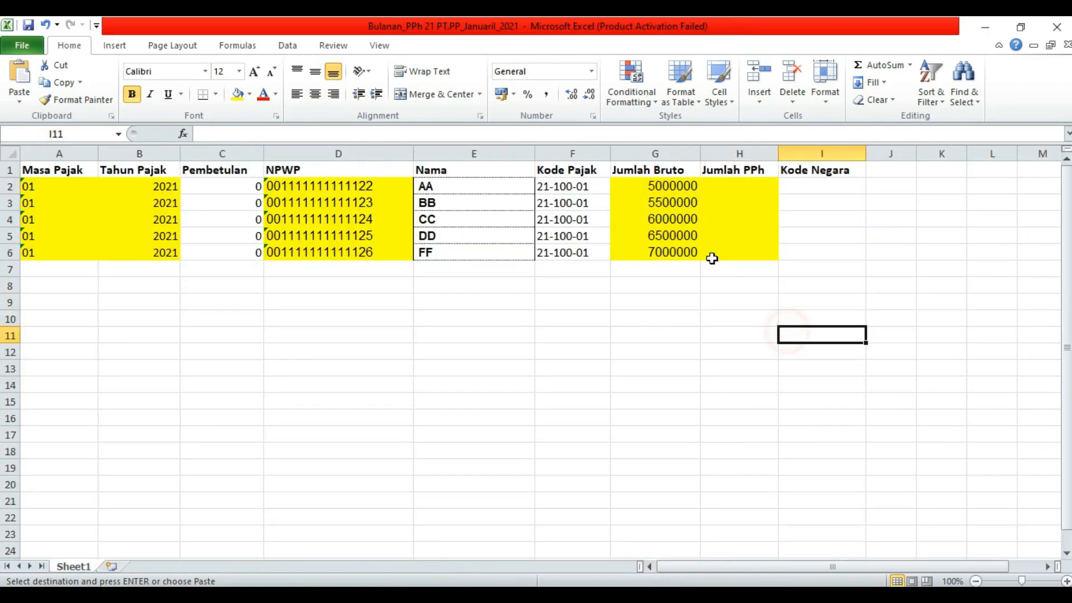
click(689, 188)
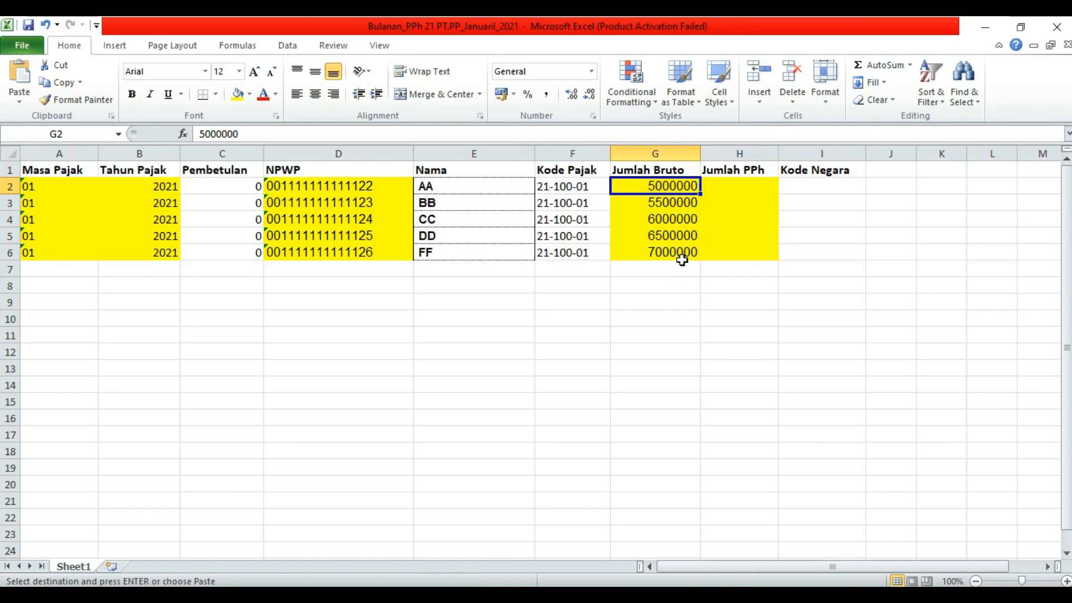
click(726, 187)
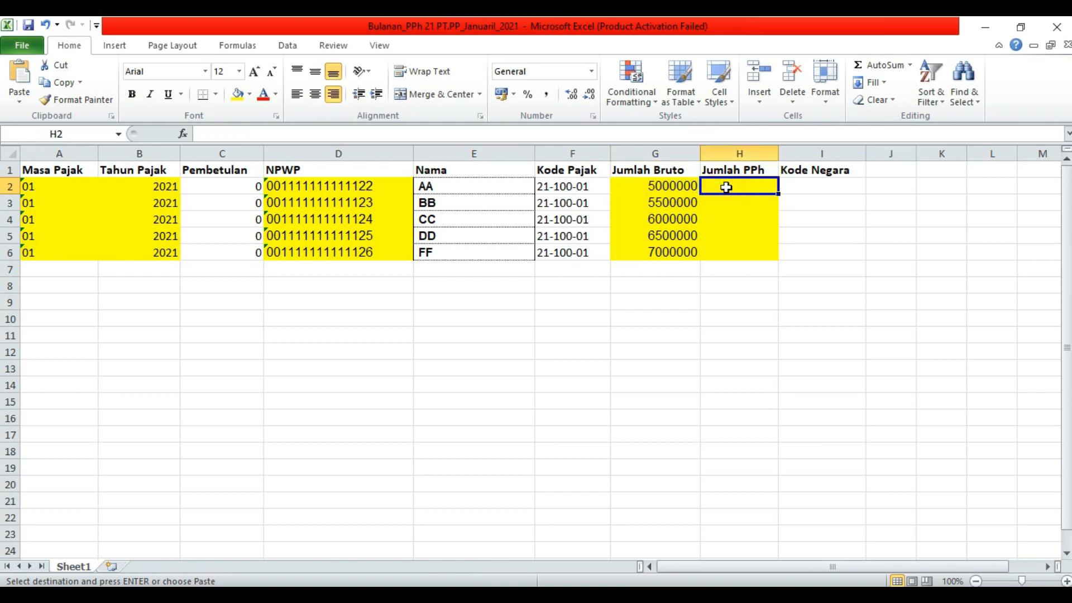
right_click(726, 187)
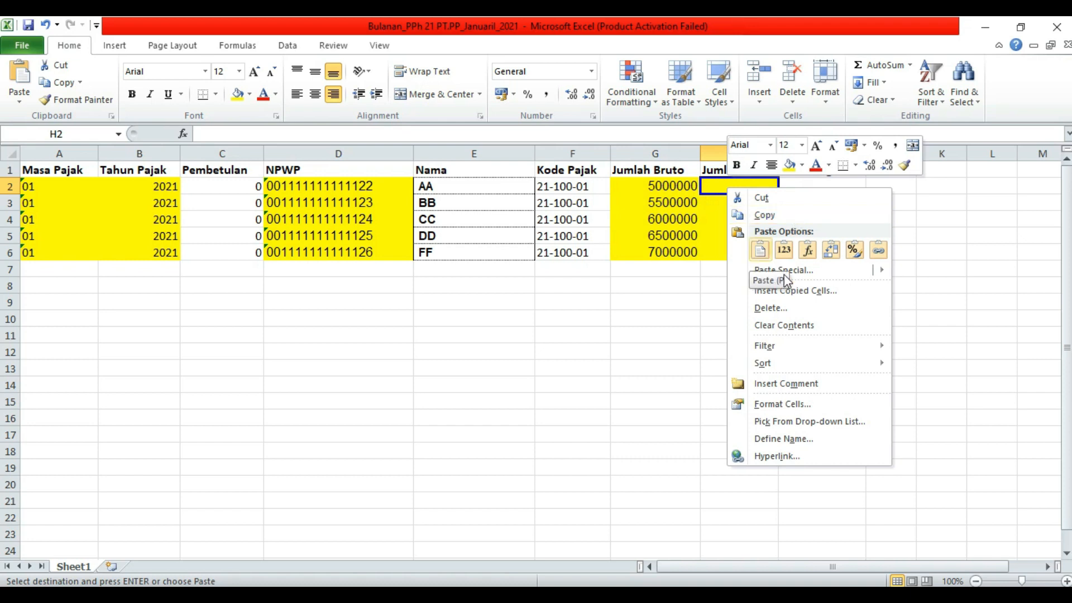
click(800, 273)
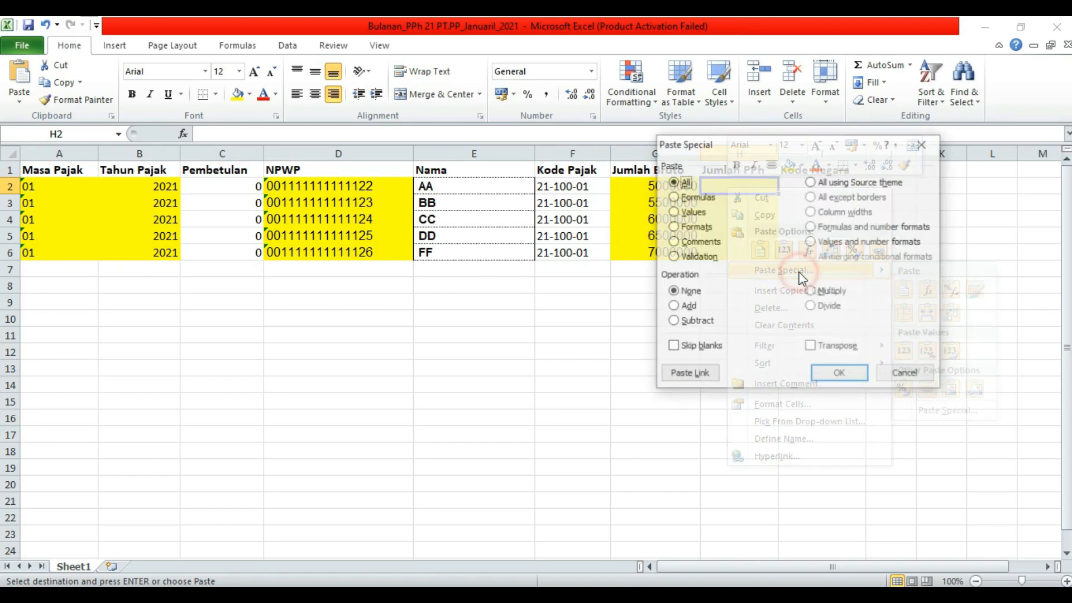
double_click(701, 212)
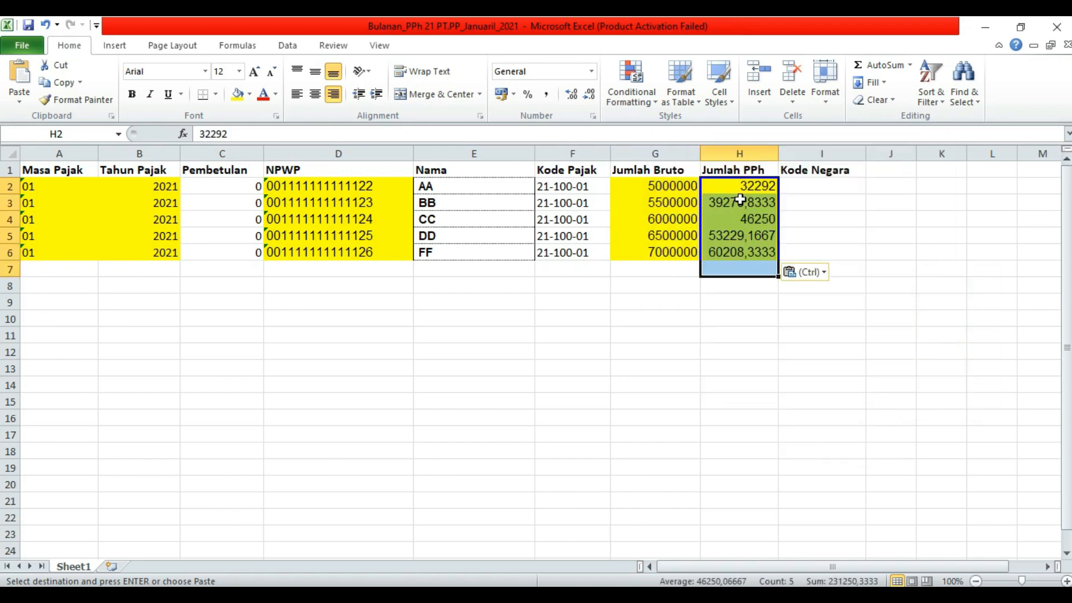
- Select the five Jumlah PPh values H2:H6, 32292 through 60208,3333
click(734, 315)
drag(749, 186, 751, 253)
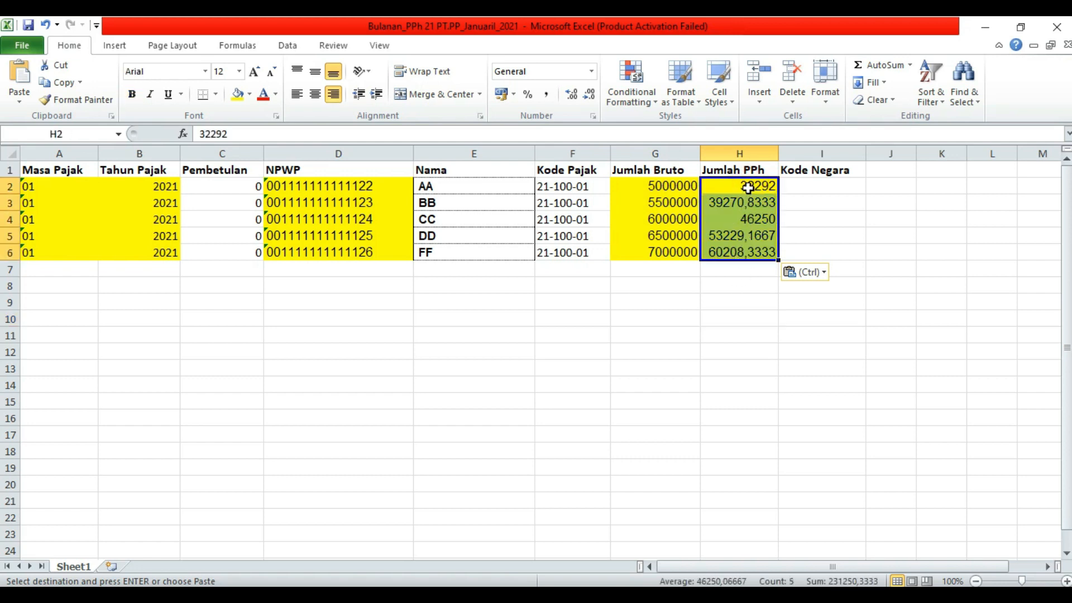
click(748, 187)
drag(748, 192, 748, 252)
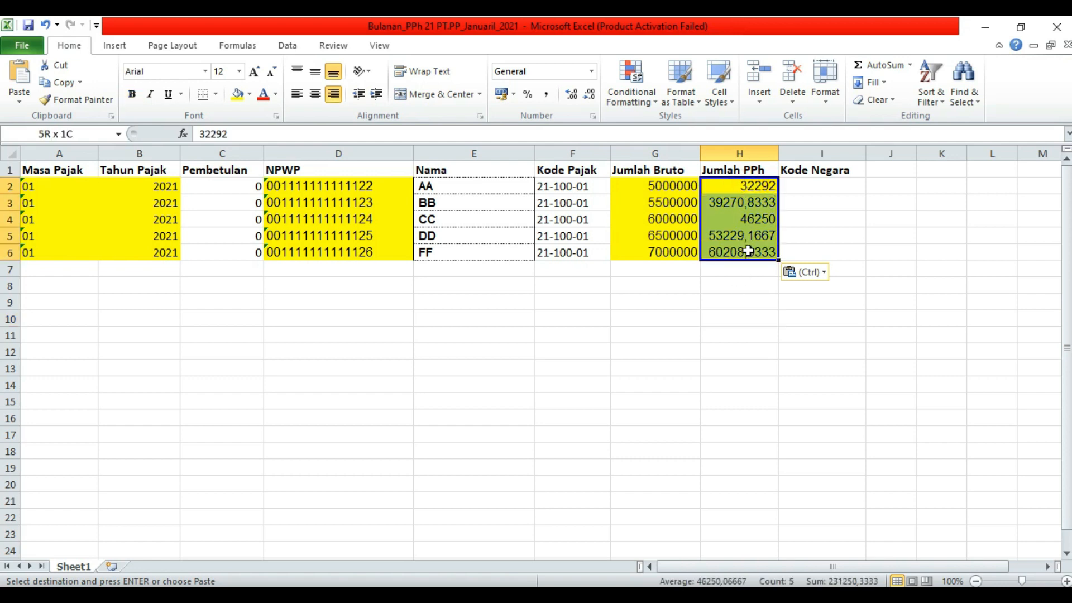
click(745, 304)
drag(750, 187, 746, 250)
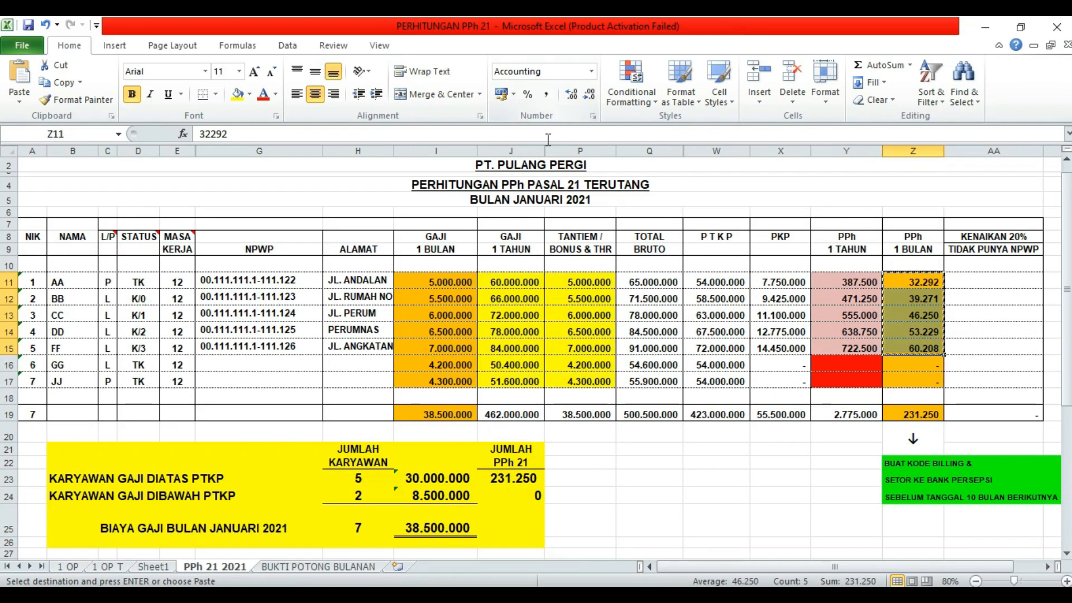
- Format the PPh 1 BULAN amounts as General and copy Z11:Z15
click(592, 72)
click(584, 103)
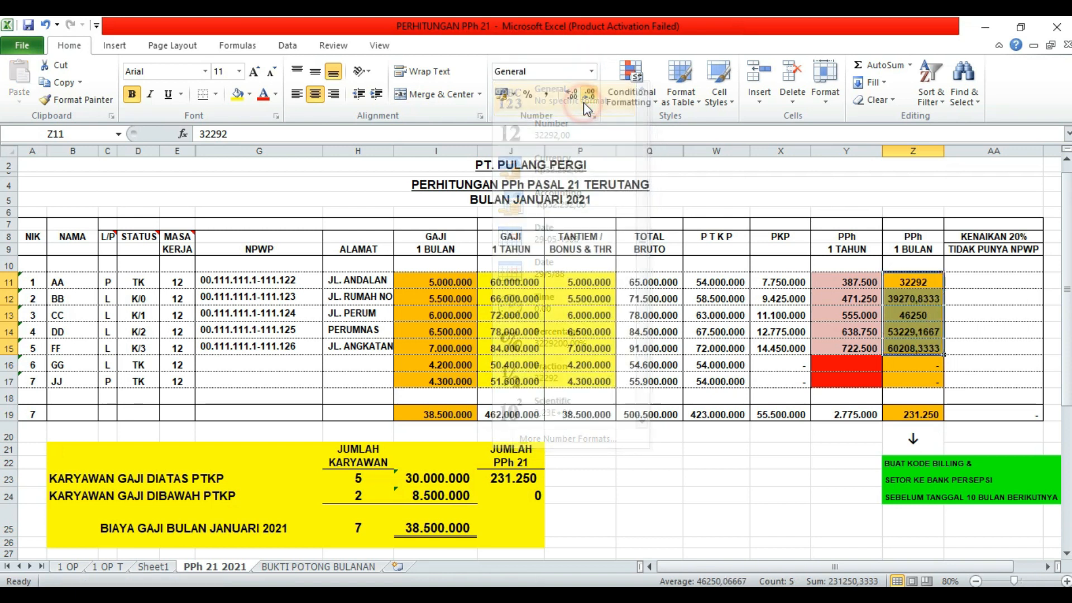
click(979, 334)
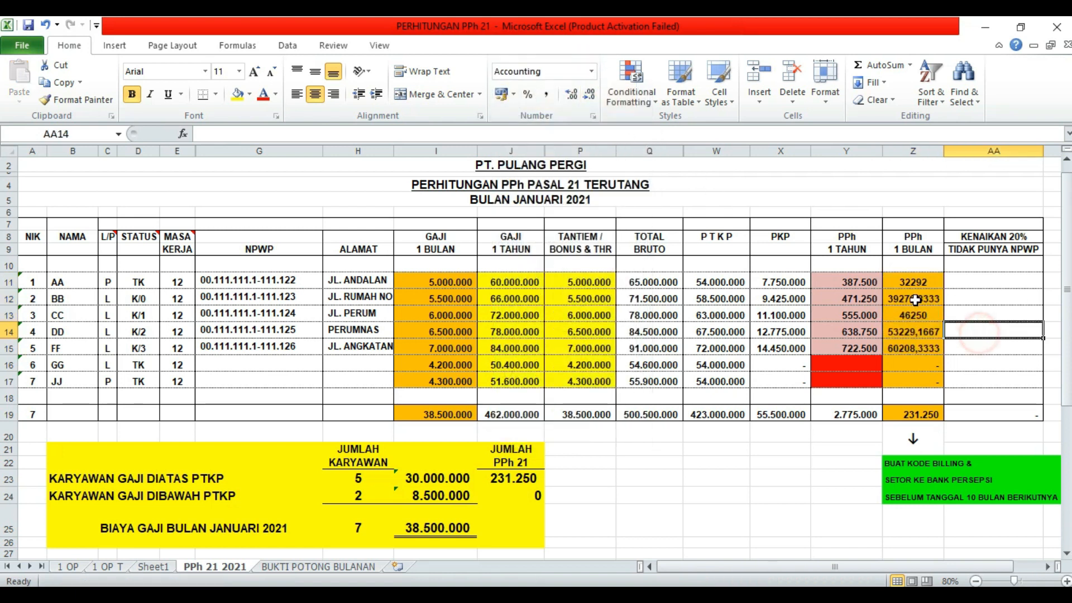
drag(913, 283, 915, 346)
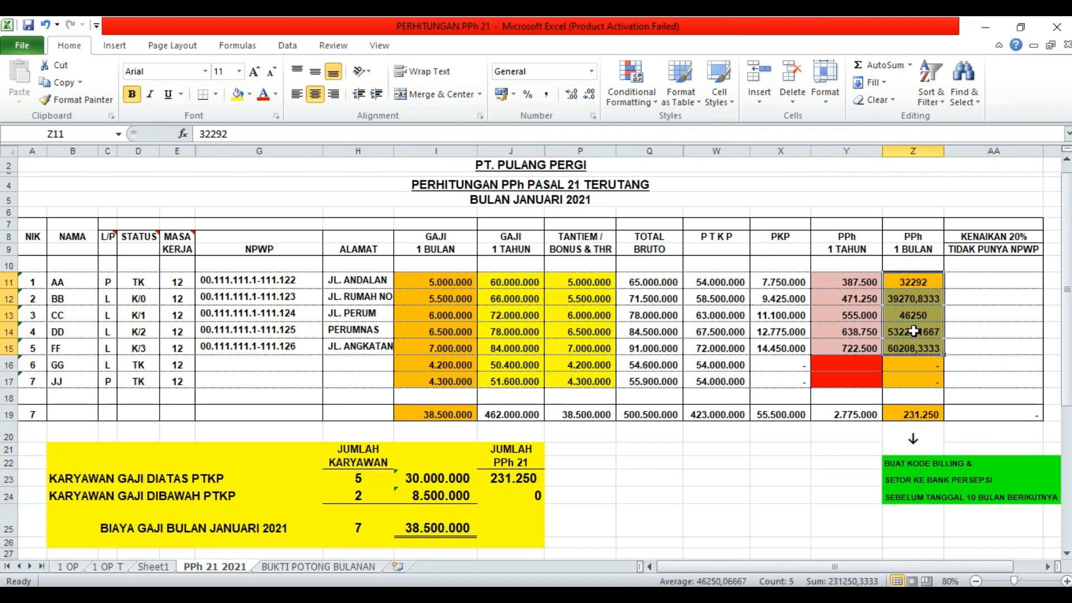
right_click(916, 334)
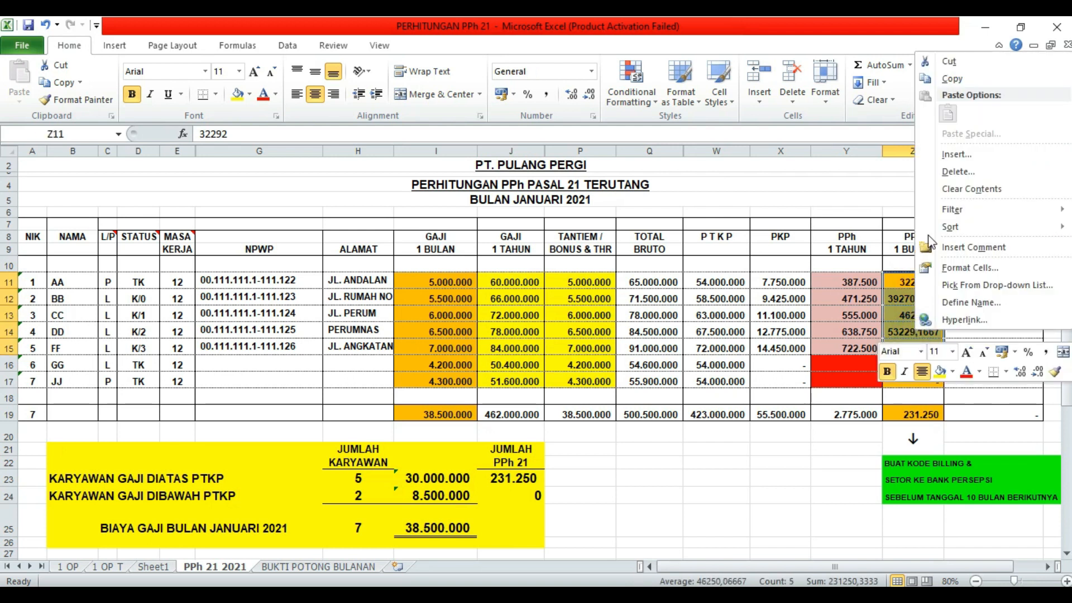
click(952, 78)
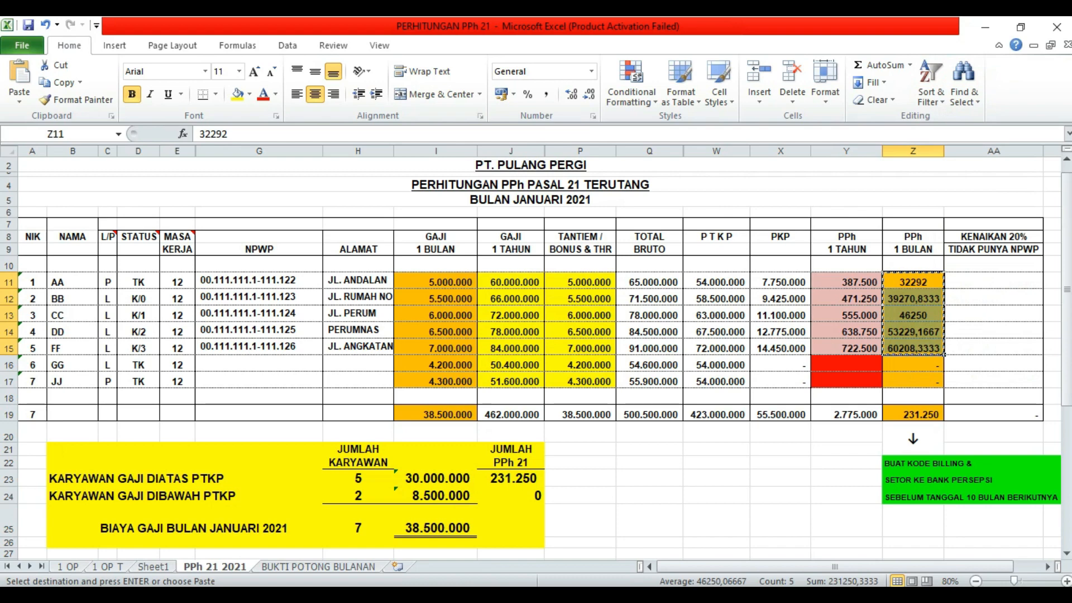
- Paste the amounts as values only into Jumlah PPh H2:H6 of the Bulanan import workbook
click(500, 596)
click(414, 536)
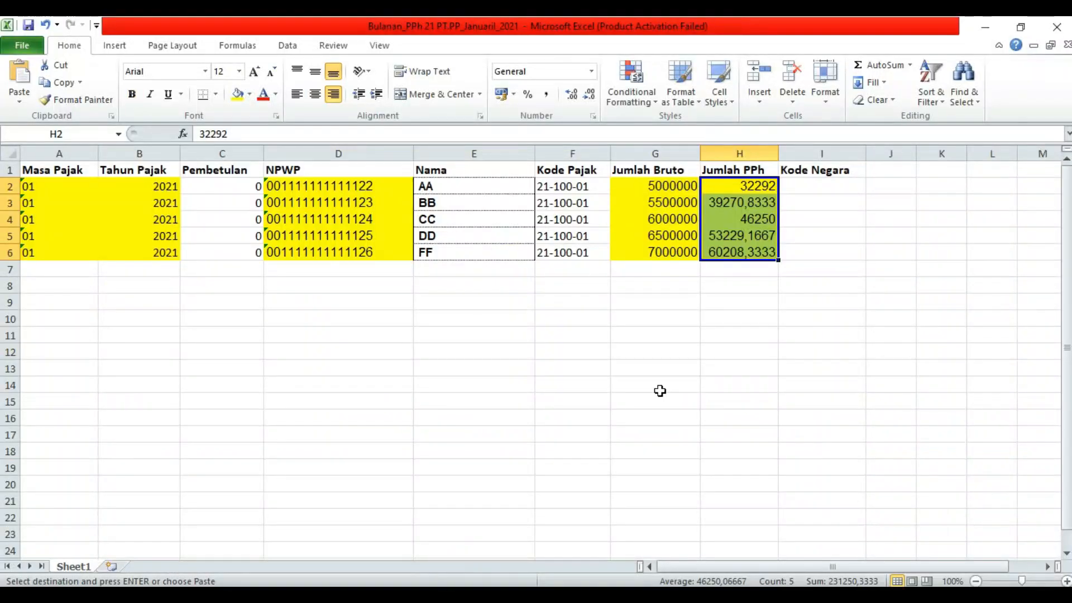
right_click(753, 194)
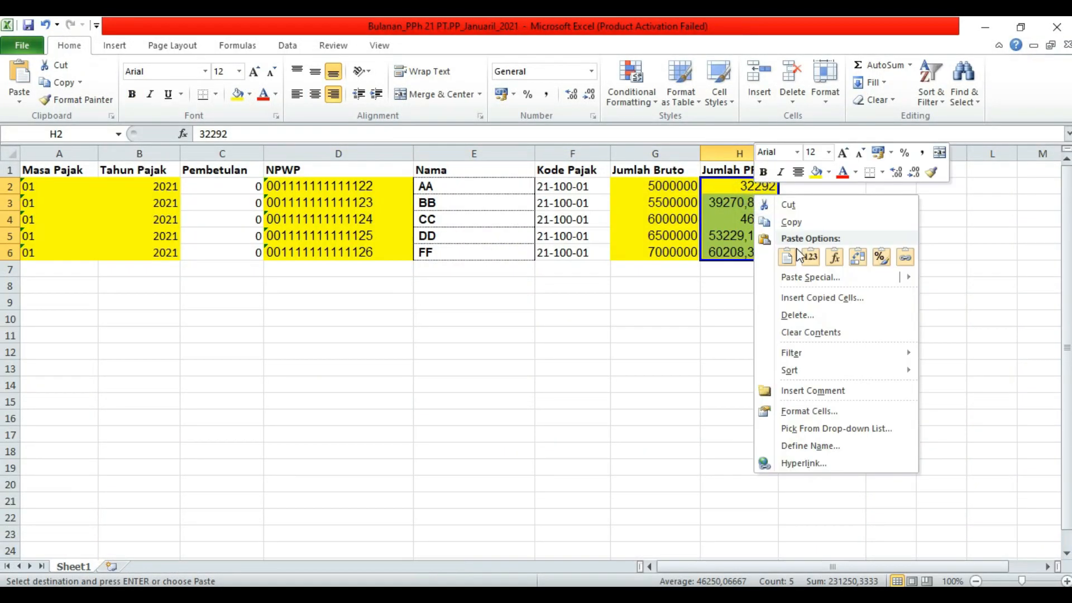
click(793, 277)
click(692, 216)
click(838, 378)
click(731, 350)
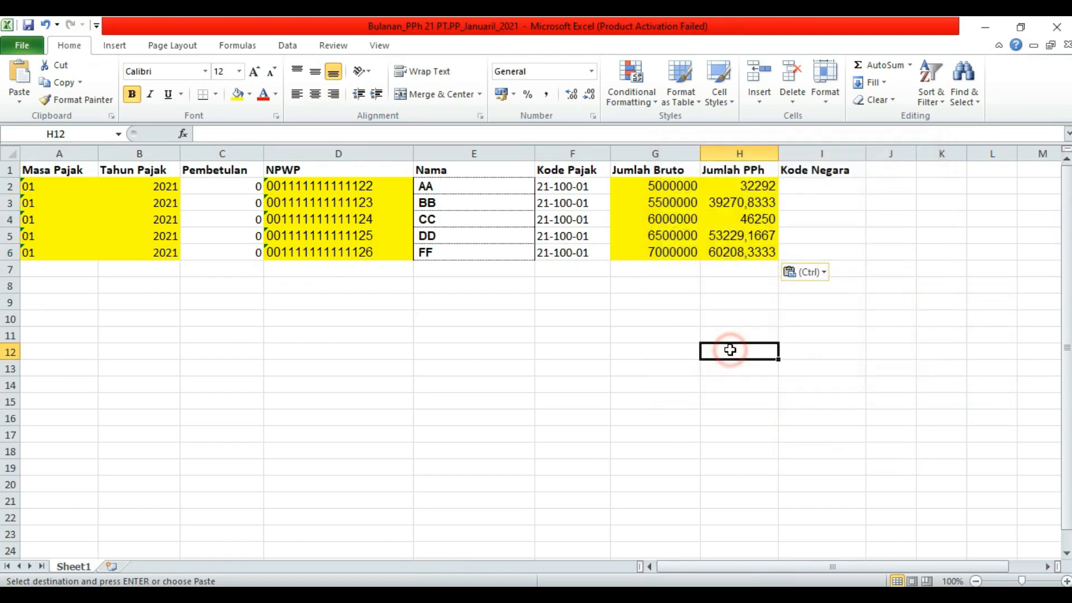
click(756, 289)
drag(766, 186, 751, 256)
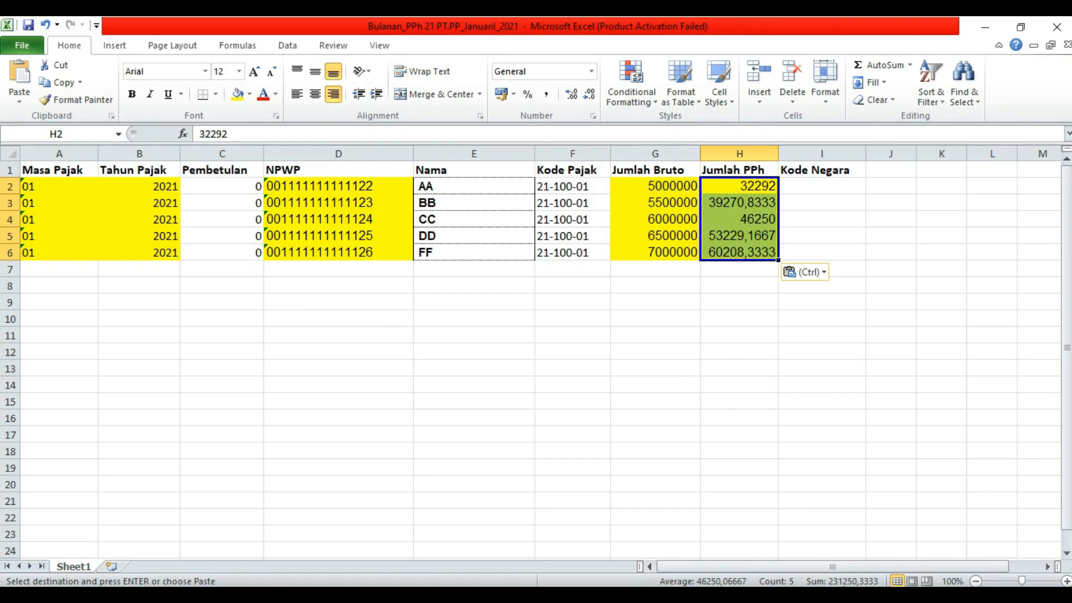
click(816, 470)
click(713, 366)
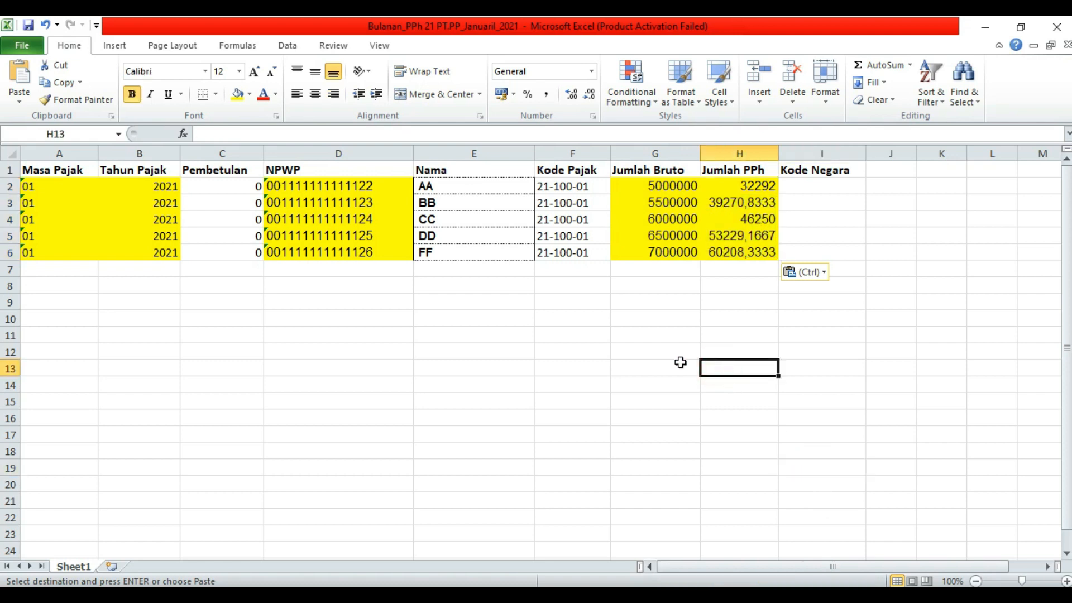
click(480, 349)
click(479, 385)
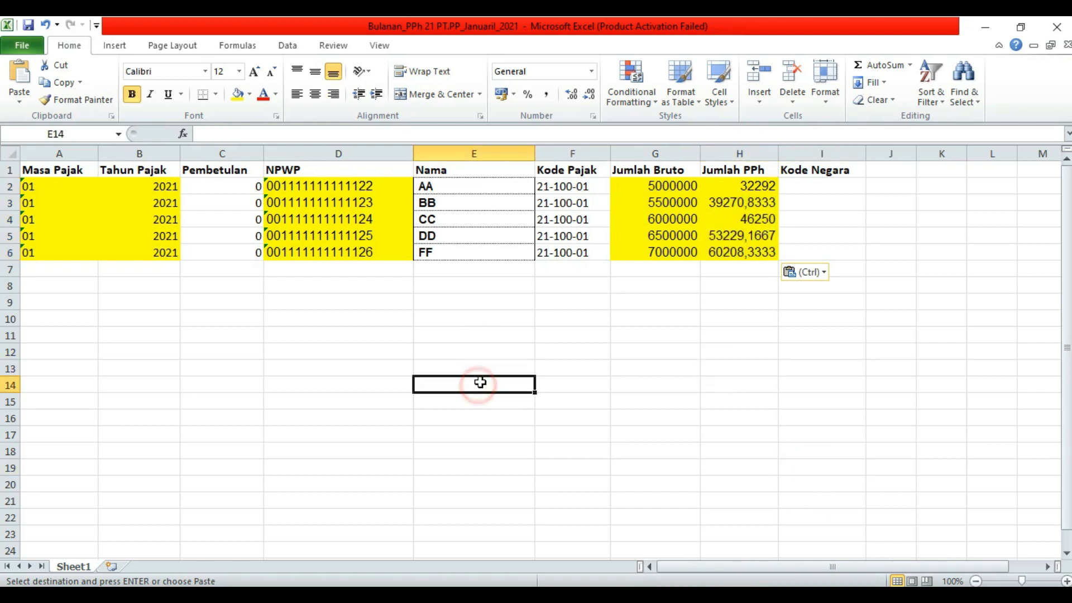
click(327, 318)
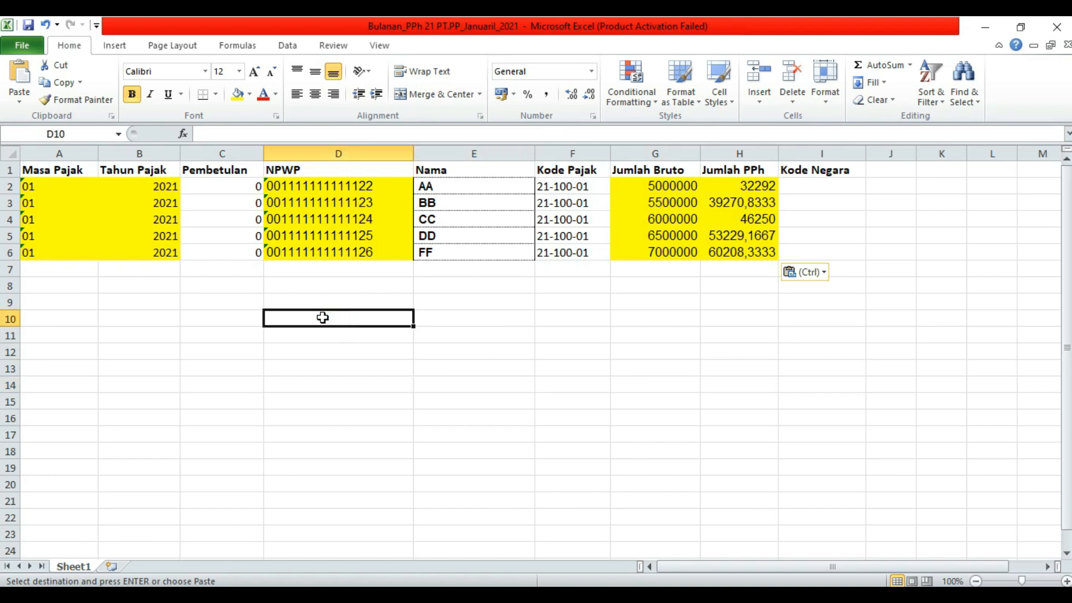
click(140, 318)
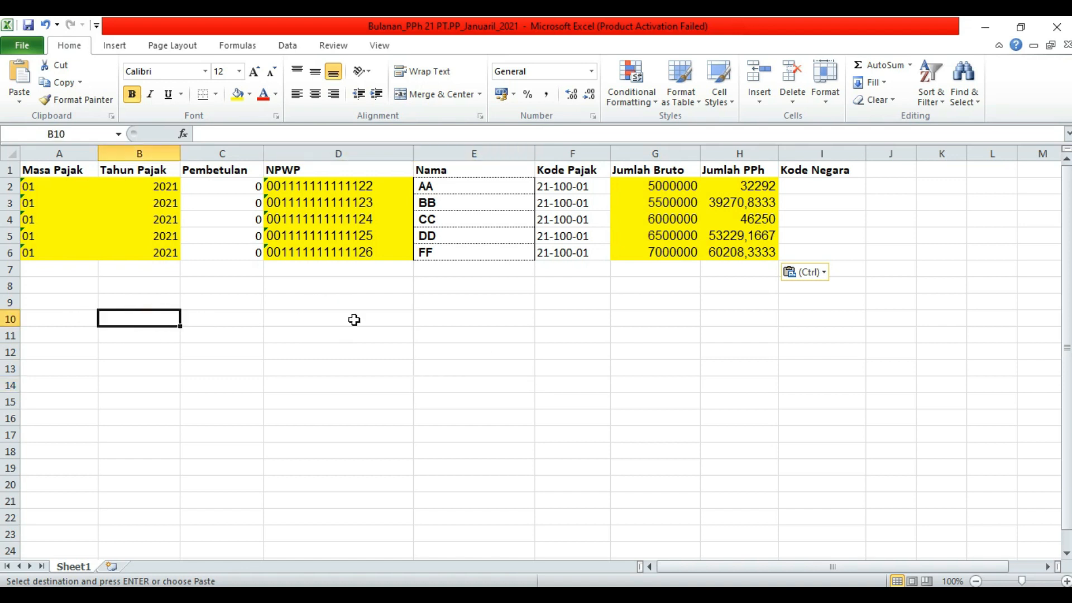
click(747, 318)
click(559, 303)
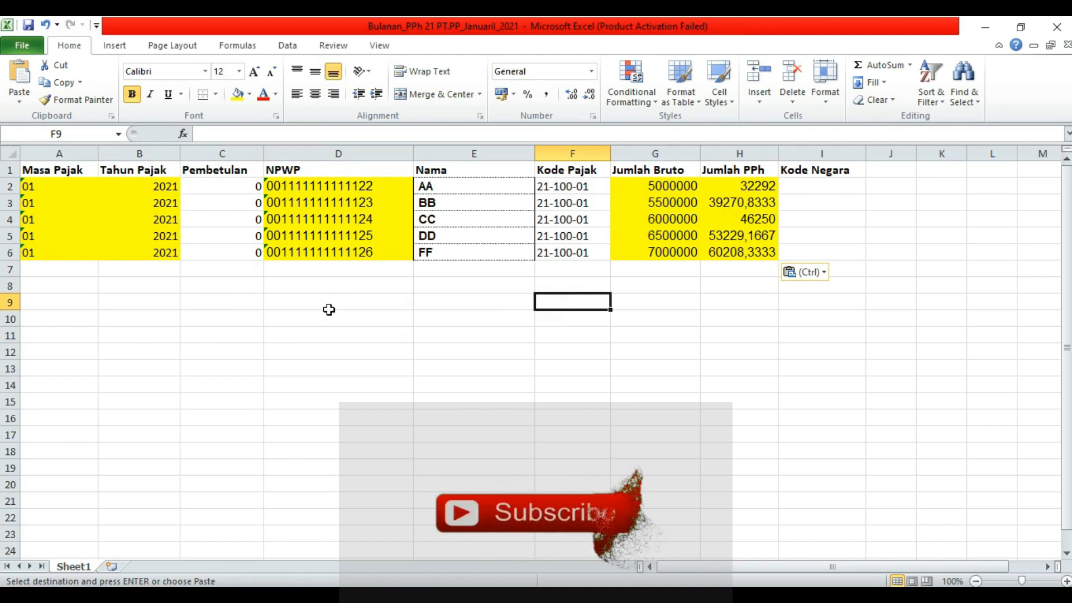
click(343, 349)
click(164, 323)
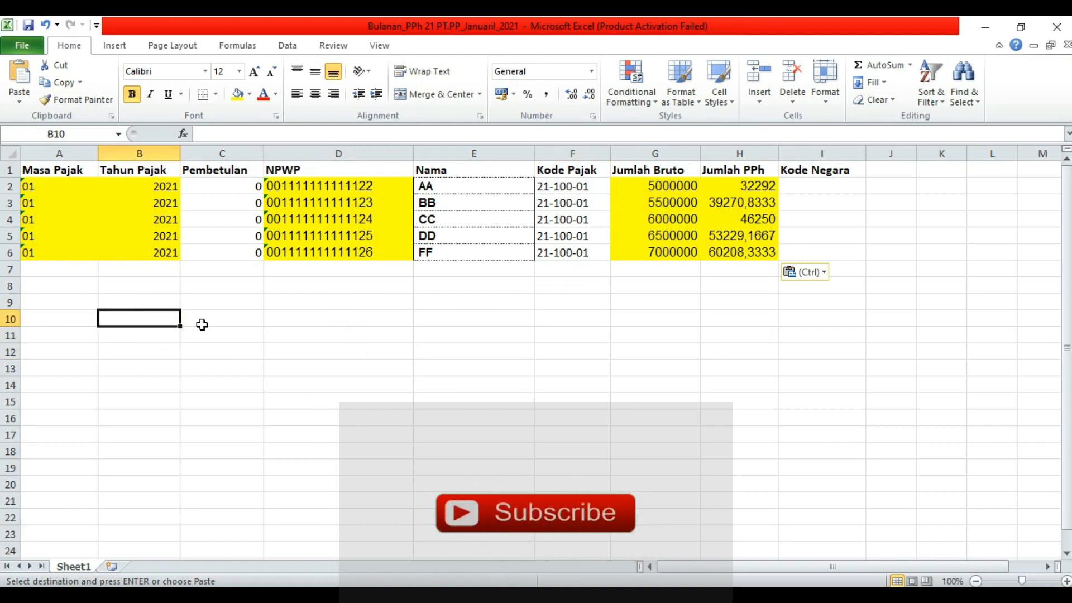
click(301, 321)
click(530, 334)
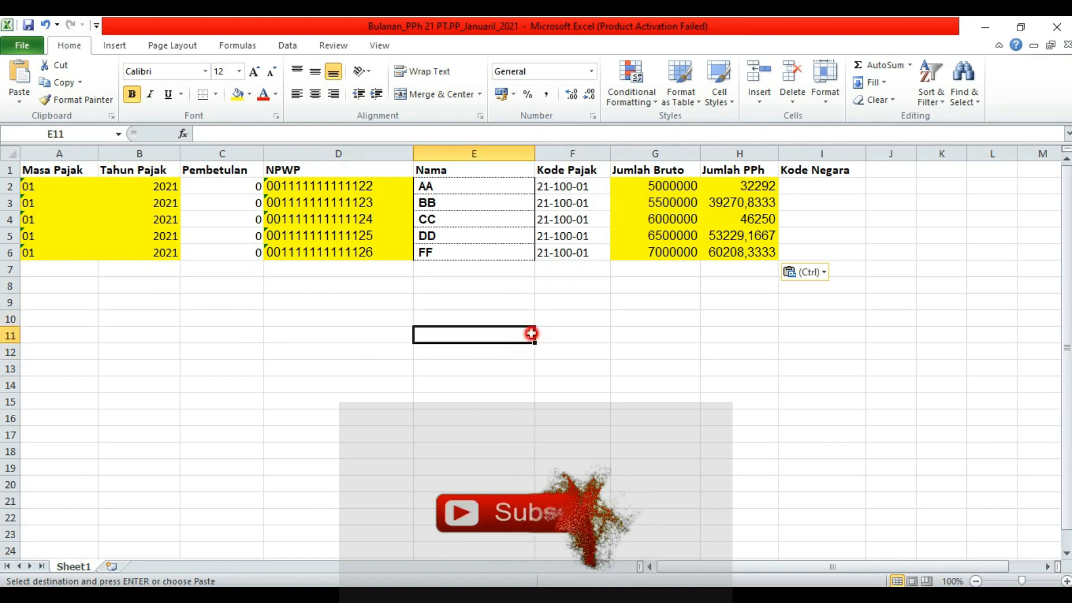
click(656, 343)
click(472, 351)
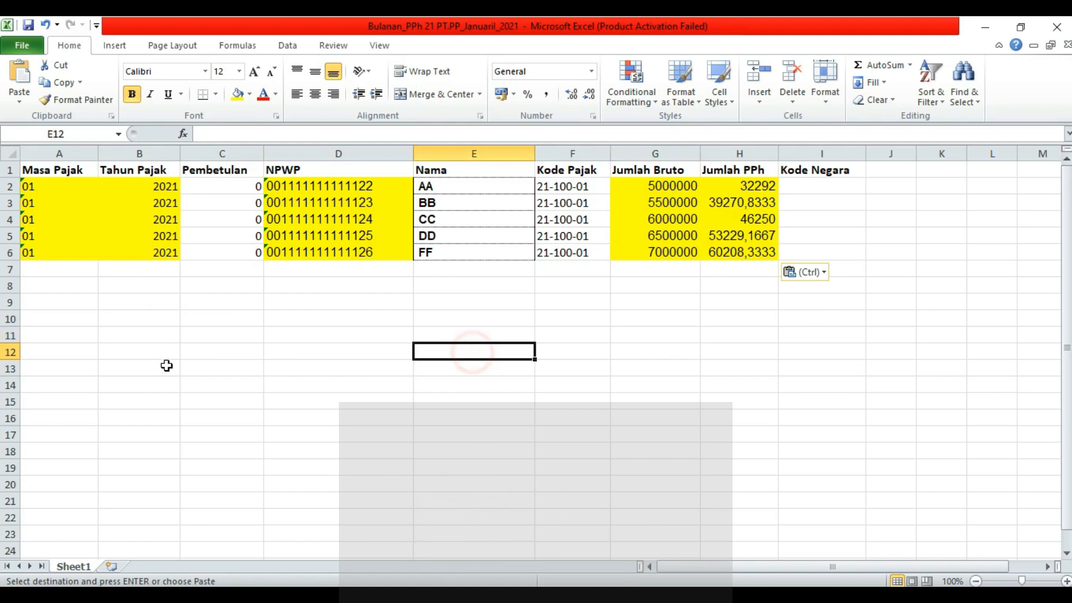
click(140, 345)
click(331, 336)
click(676, 365)
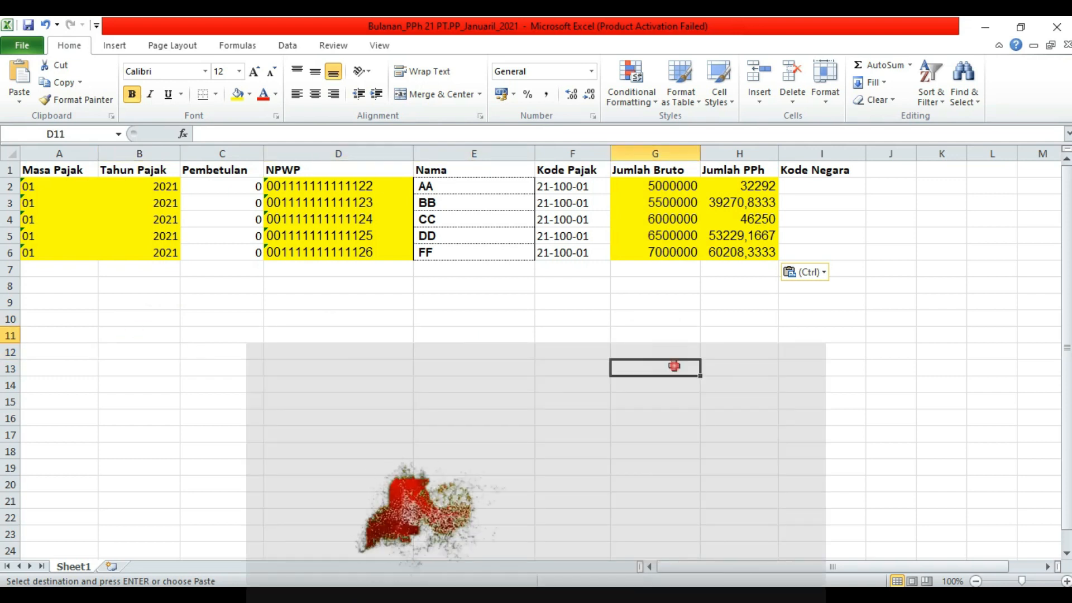
click(815, 344)
click(902, 344)
click(575, 357)
click(103, 335)
click(406, 329)
click(657, 330)
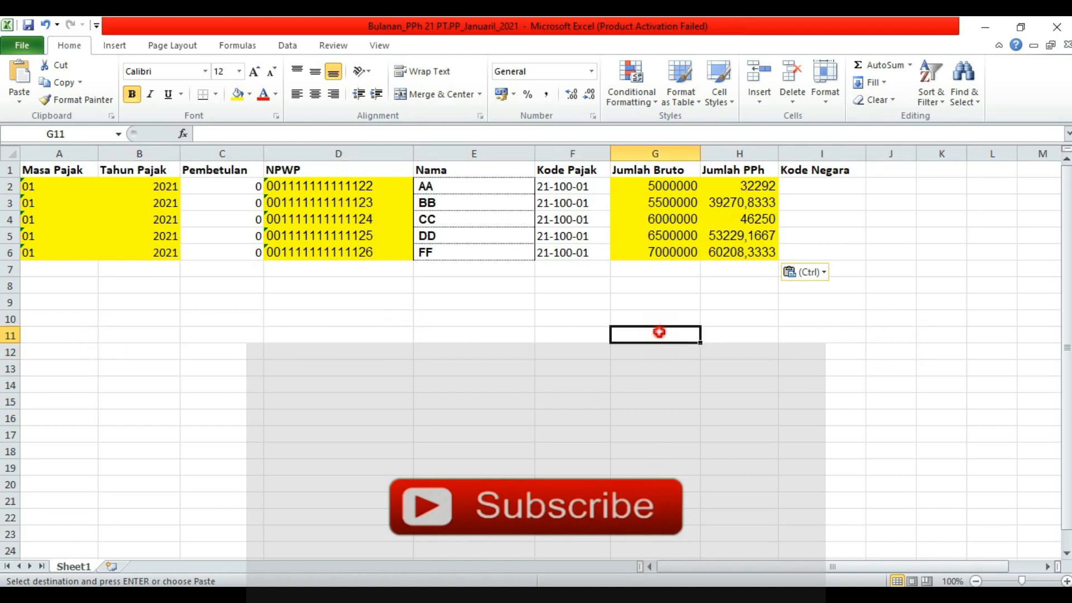
click(905, 341)
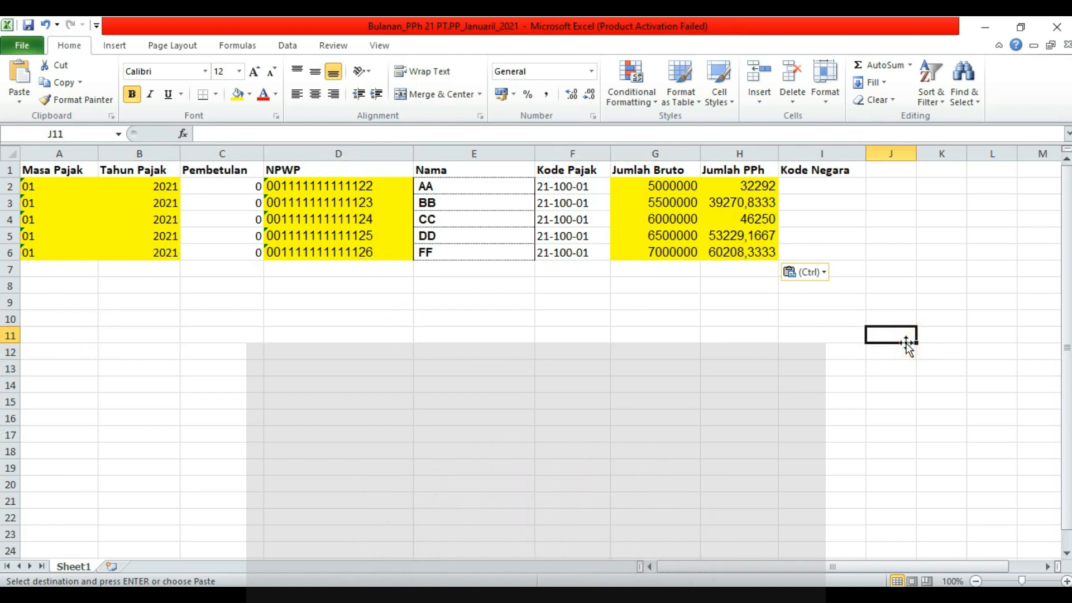
click(561, 339)
click(693, 335)
click(836, 335)
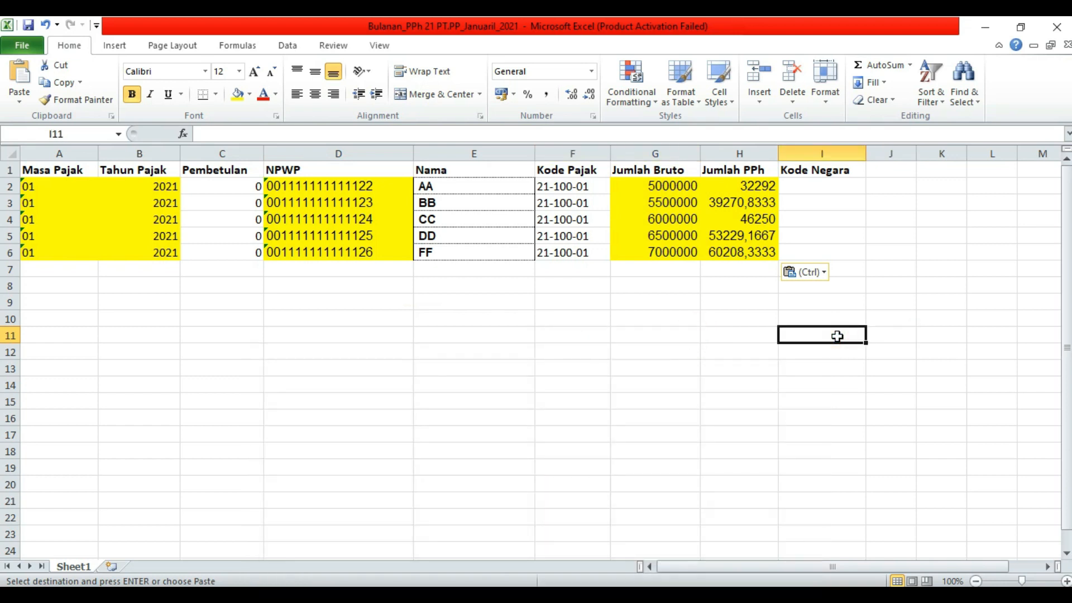
click(611, 336)
click(384, 335)
click(240, 338)
click(72, 323)
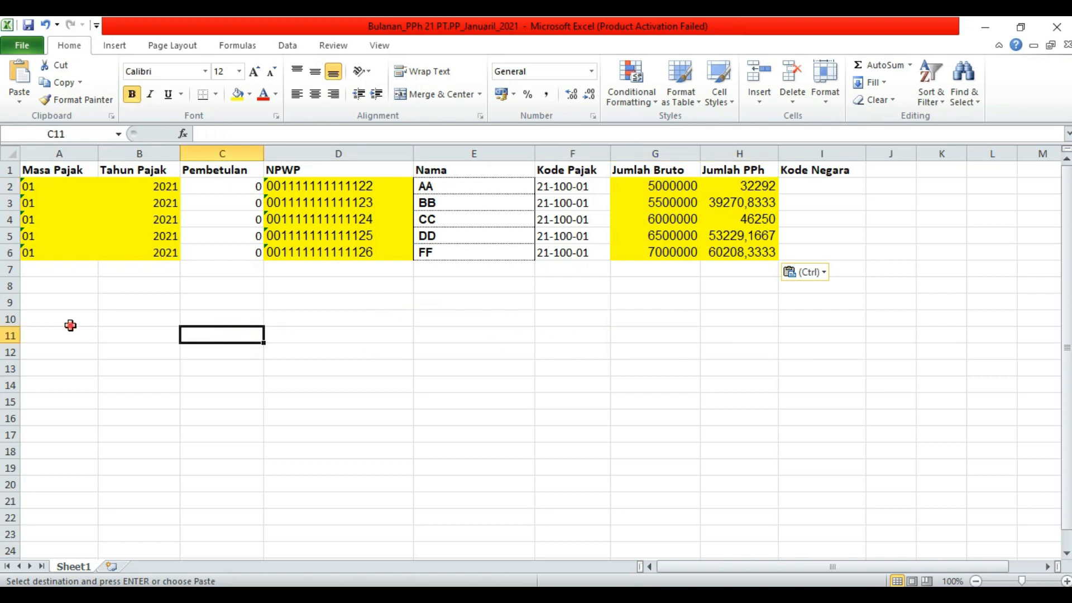
click(130, 319)
click(397, 318)
click(785, 353)
click(561, 353)
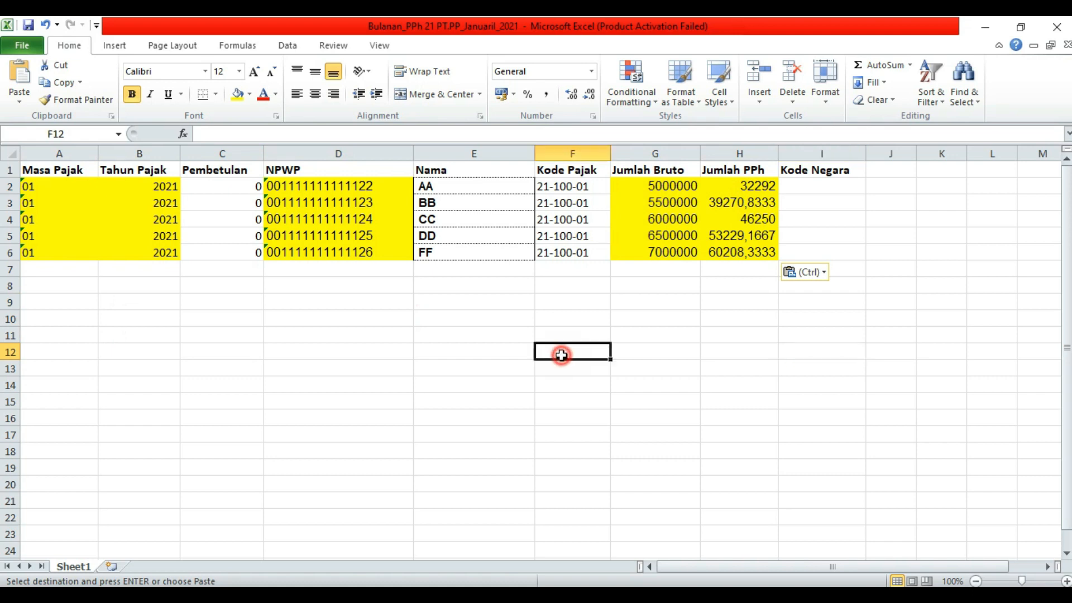
click(274, 341)
click(278, 362)
click(89, 301)
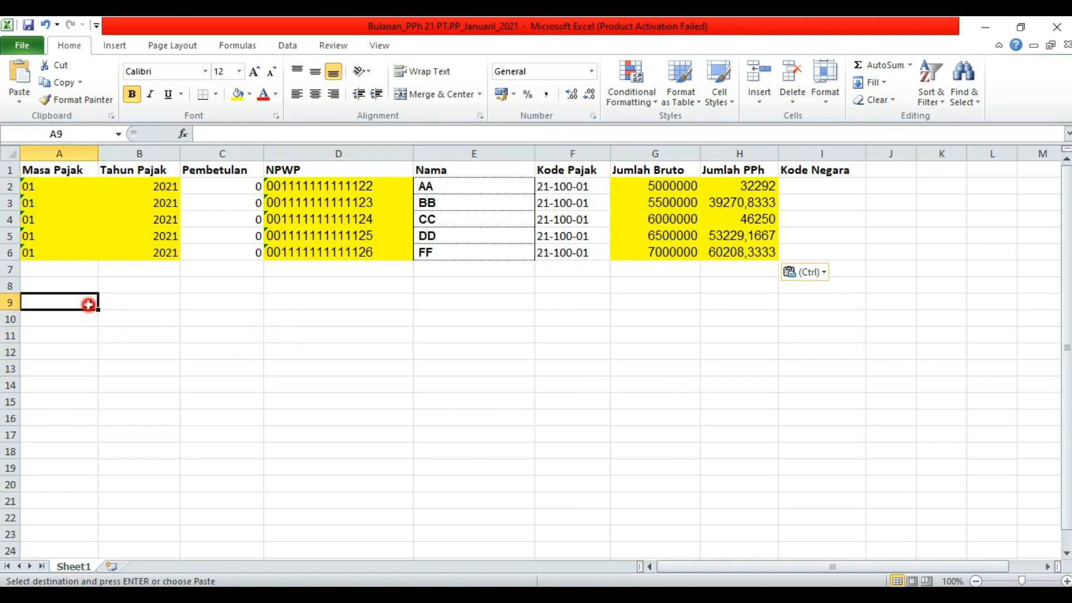
- Save the import sheet as Bulanan_PPh 21 PT.PP_JanuariI_2021.csv in CSV (Comma delimited) format
click(21, 50)
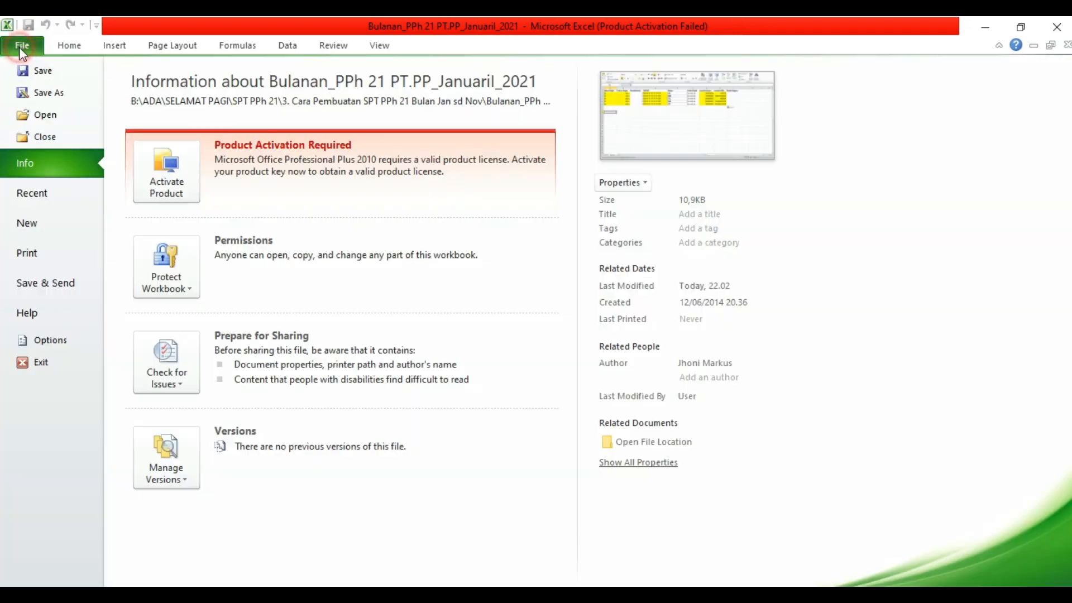
click(53, 93)
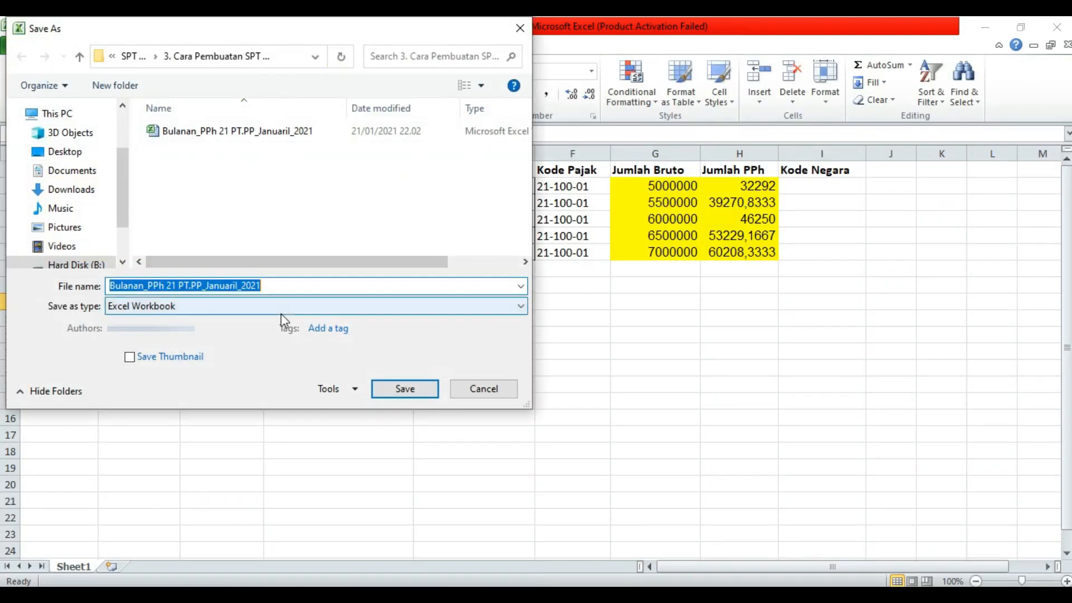
click(71, 317)
click(70, 317)
click(82, 316)
click(63, 316)
click(84, 317)
click(61, 317)
click(82, 321)
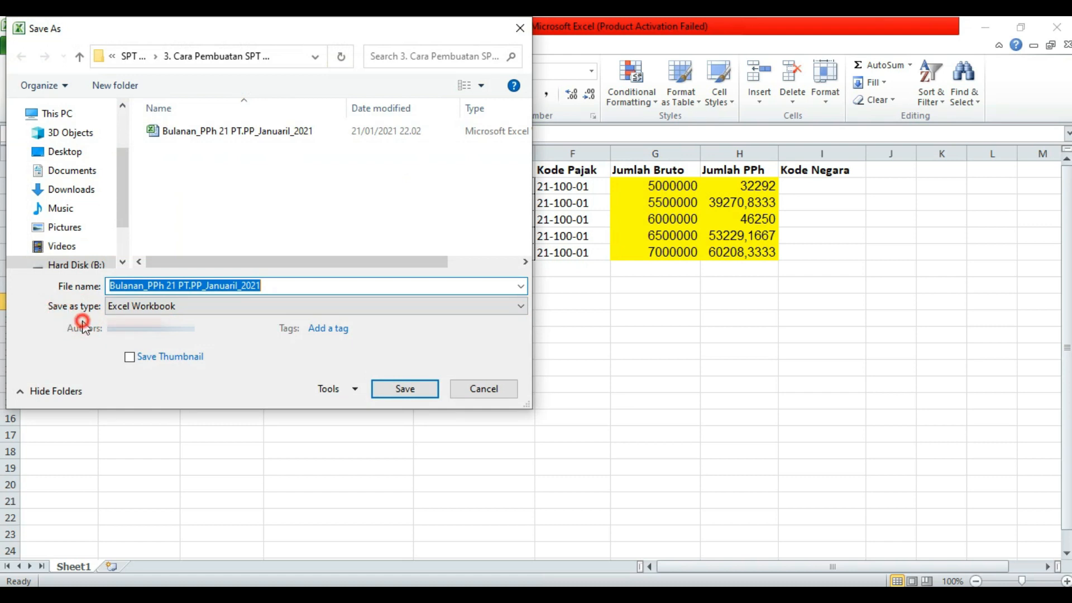
click(523, 306)
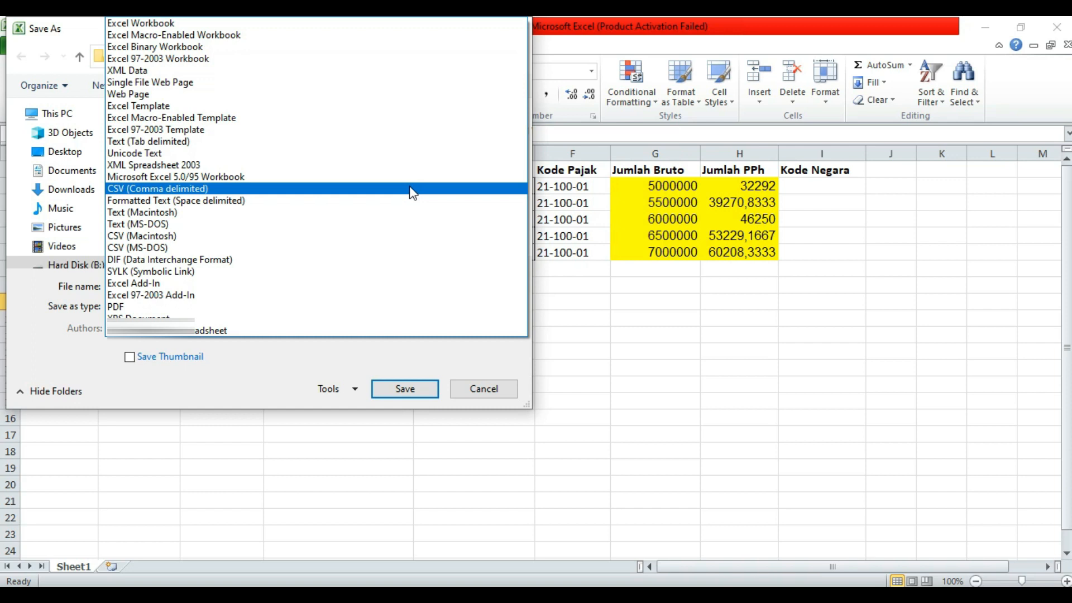
click(411, 192)
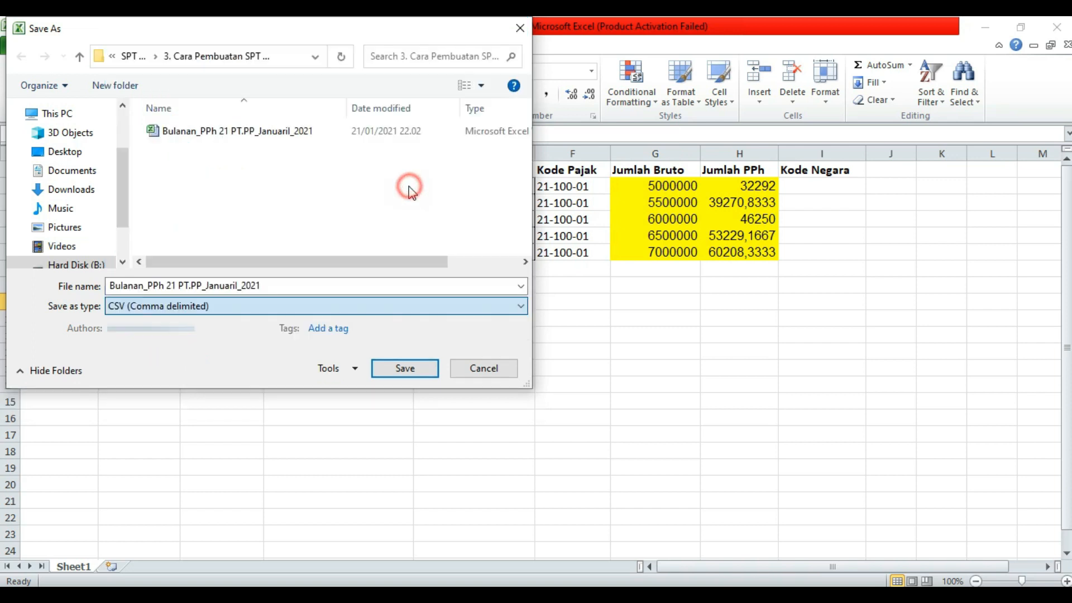
click(412, 368)
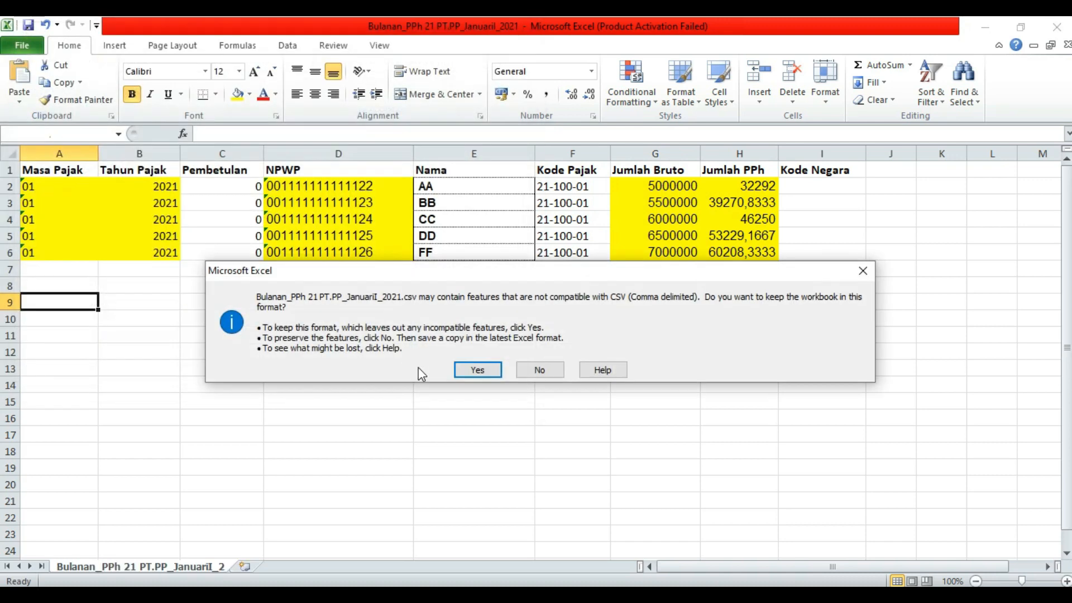
click(478, 370)
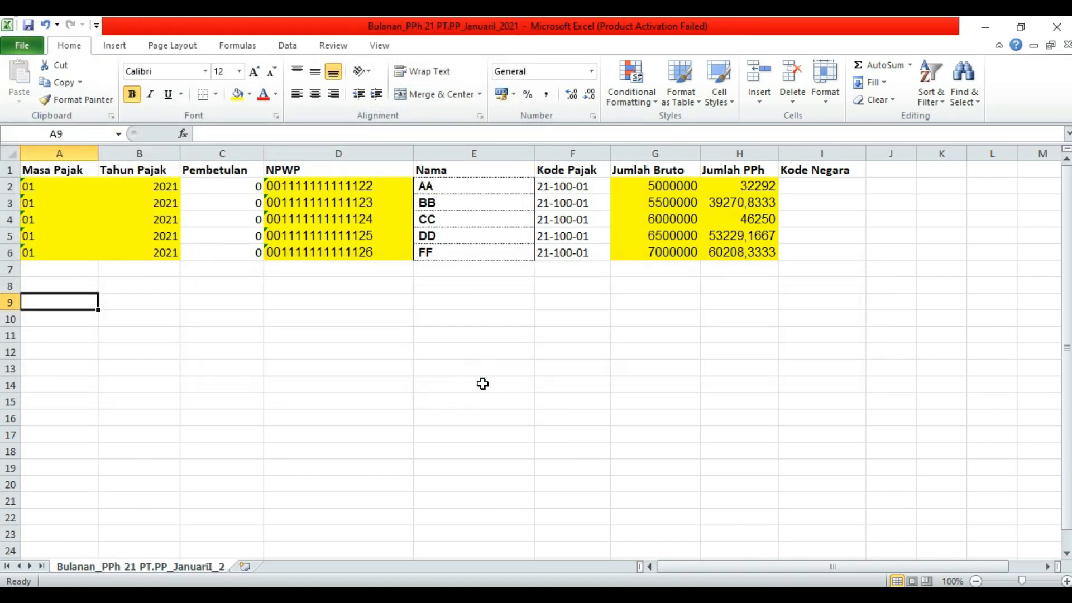
click(540, 400)
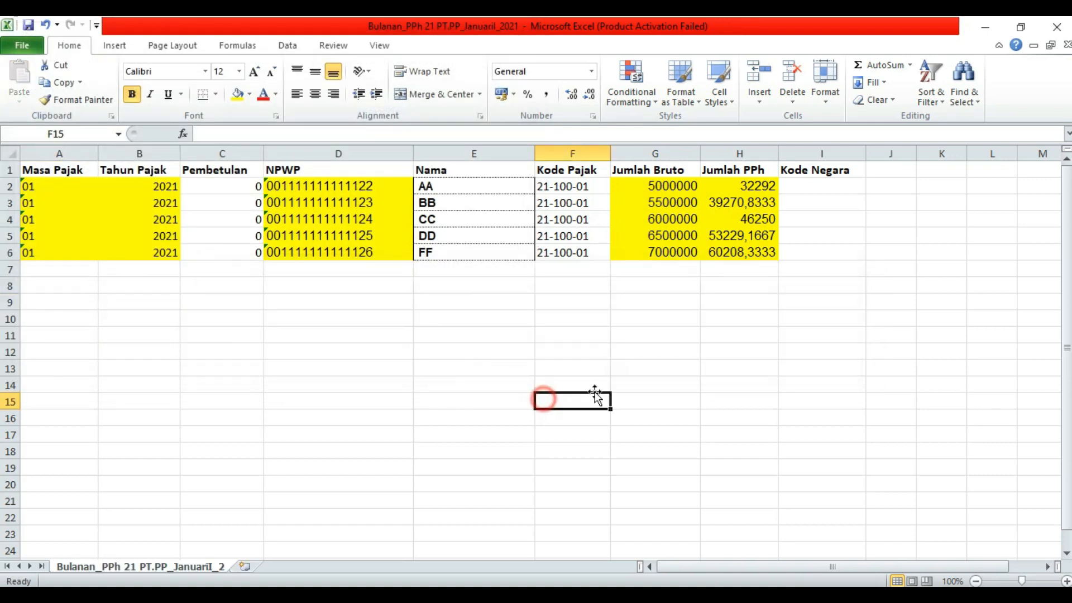
- Close the CSV workbook, saving changes and keeping the CSV format
click(1067, 46)
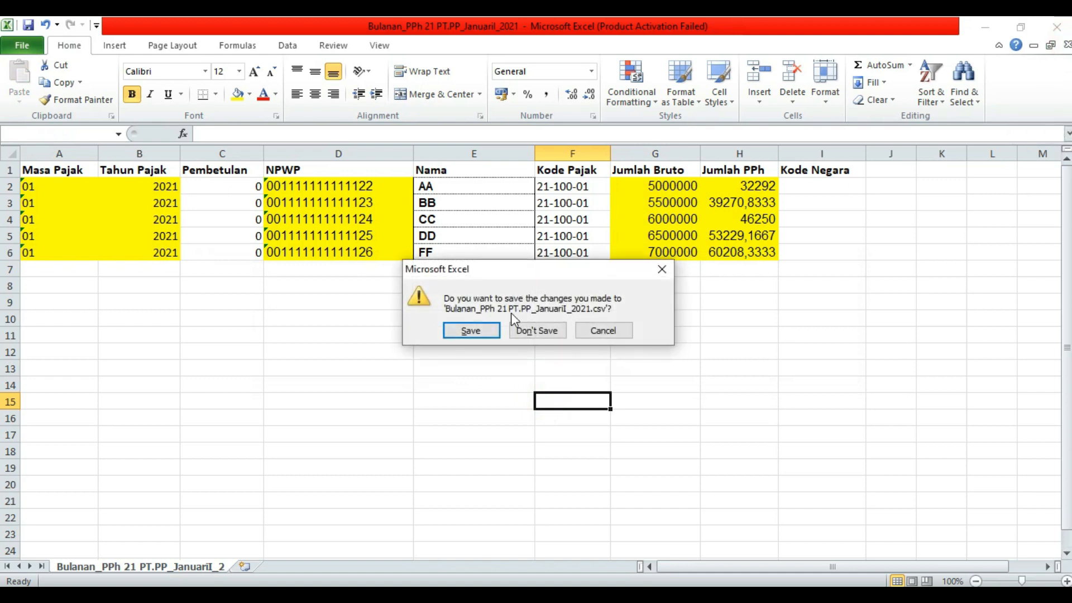
click(480, 332)
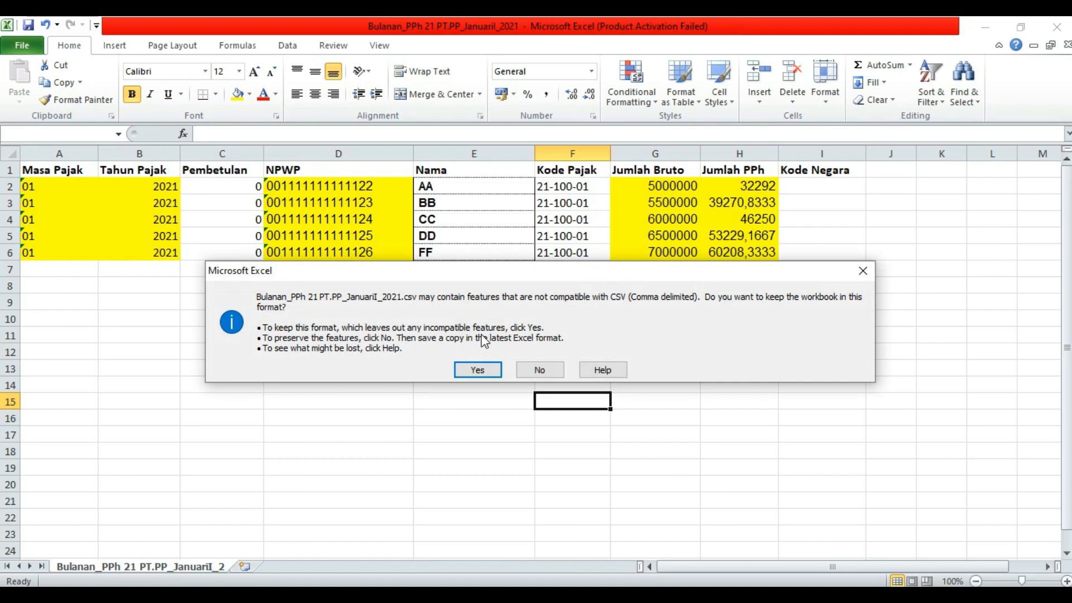
click(480, 370)
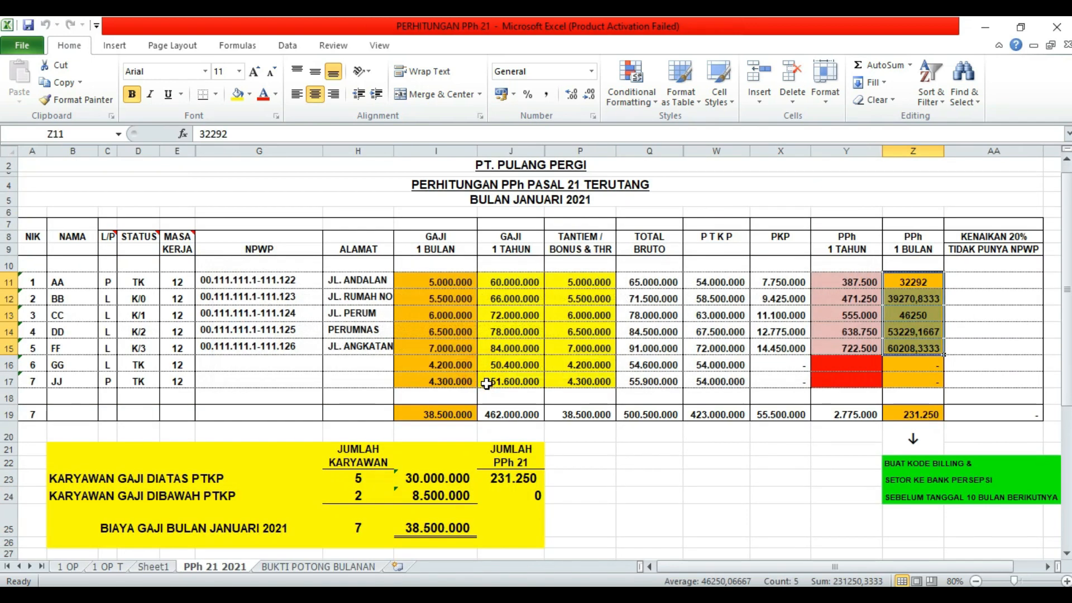
click(626, 498)
click(527, 127)
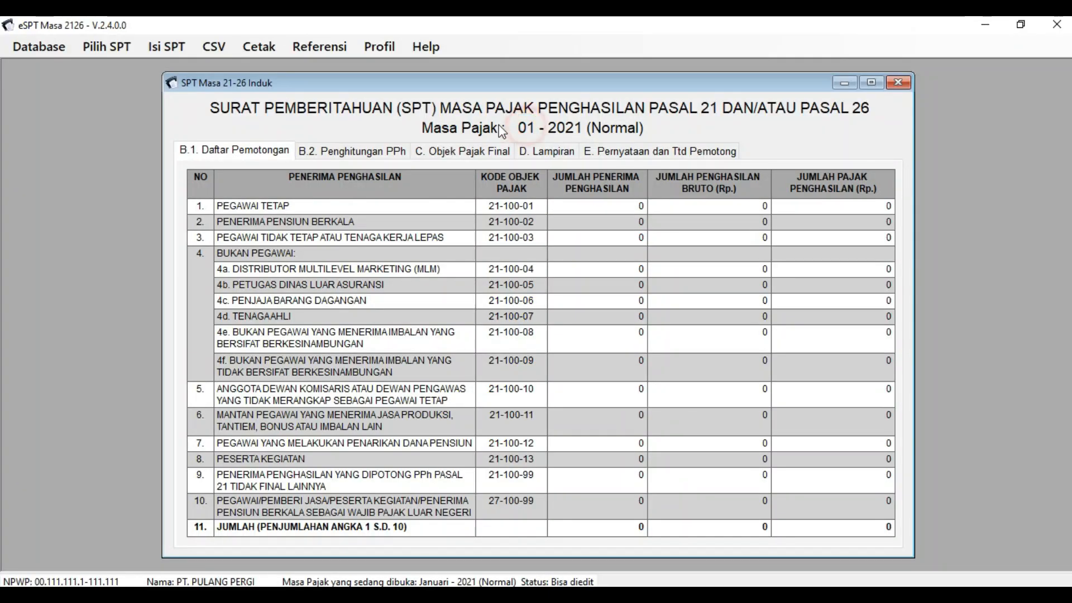
- Open the Impor Pemotongan Pajak Bulanan window via CSV > Impor > Bukti Potong
click(219, 46)
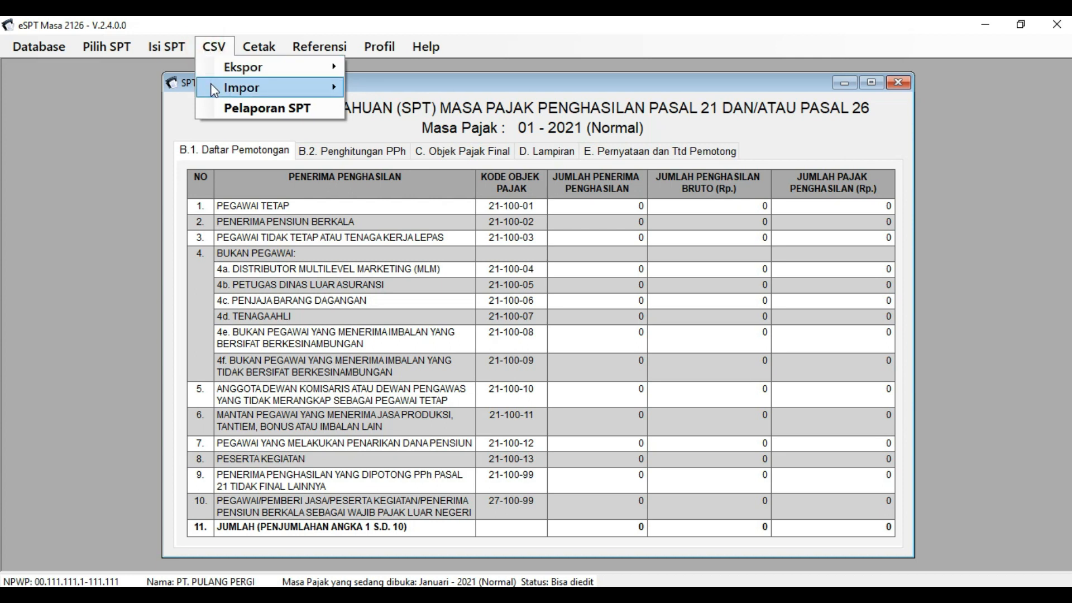
mouse_move(211, 90)
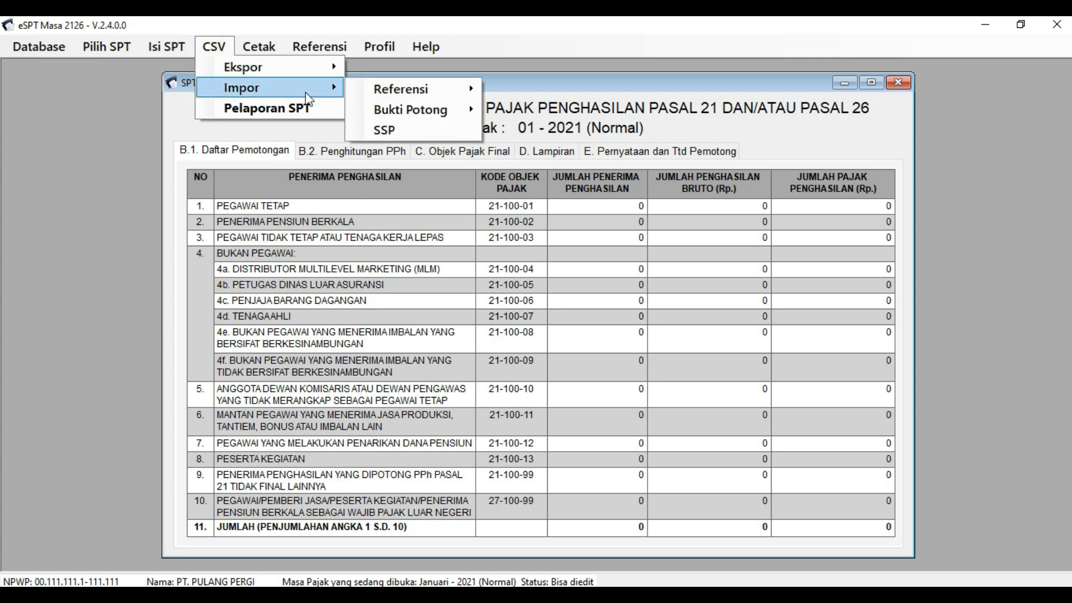
mouse_move(441, 114)
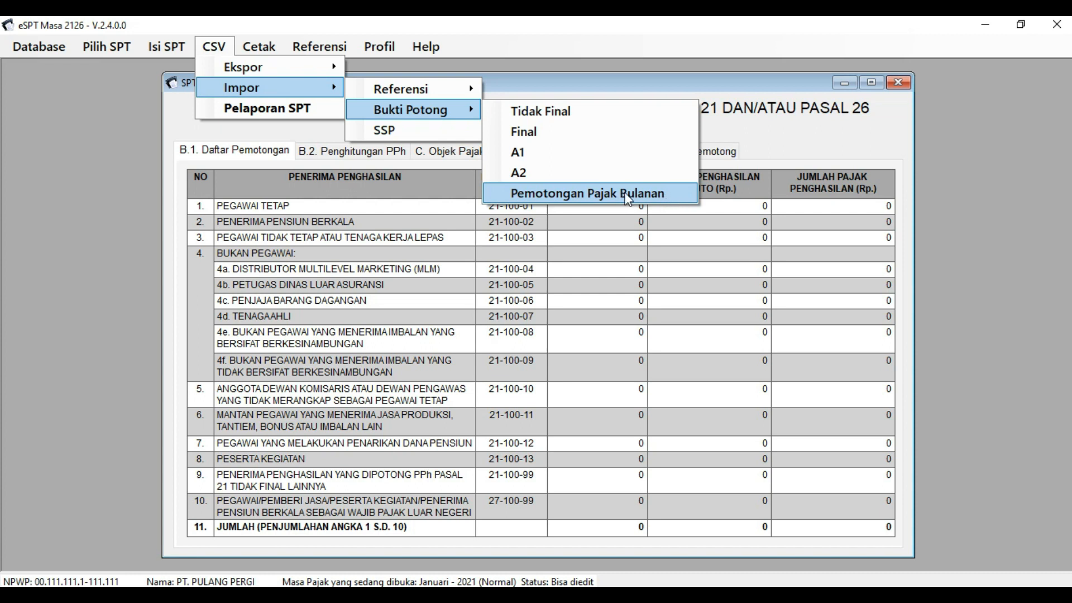
click(645, 198)
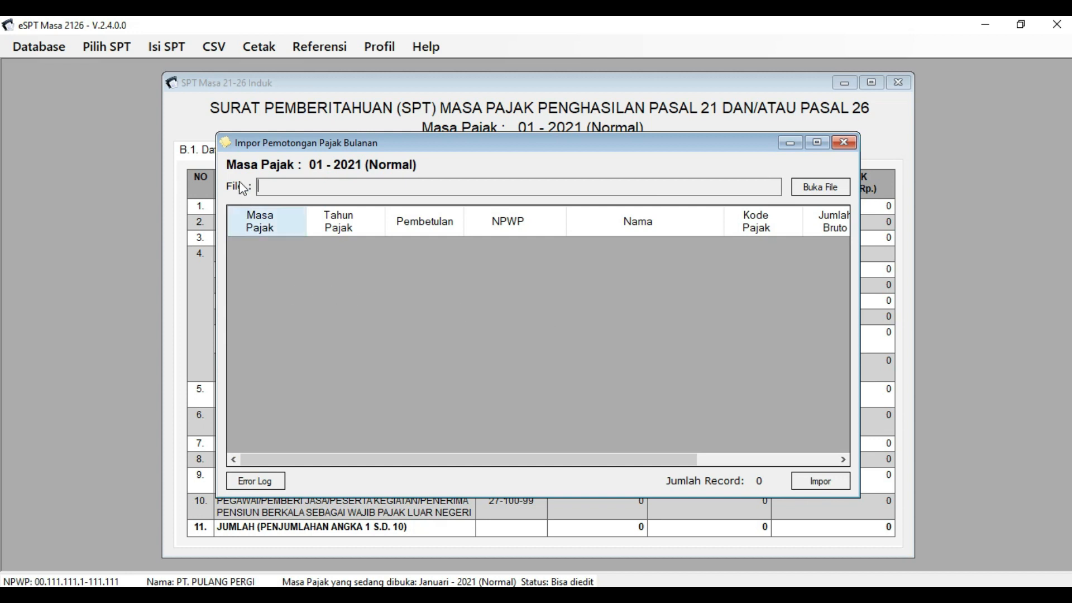
- Load the January CSV from the SPT PPh 21 Jan sd Nov folder on drive B:
click(309, 177)
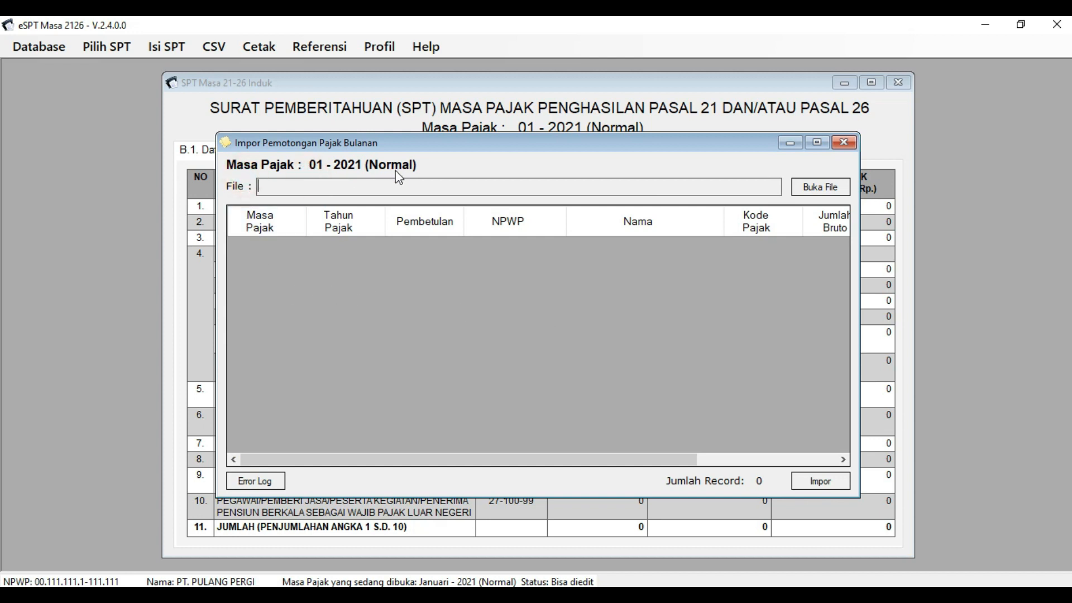
click(779, 163)
click(841, 190)
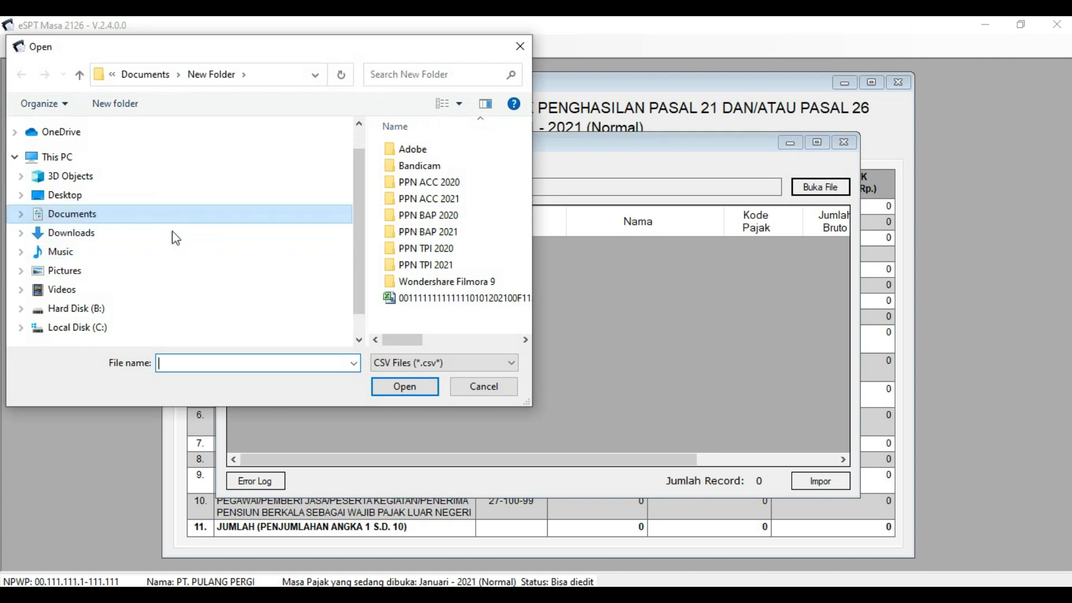
click(152, 309)
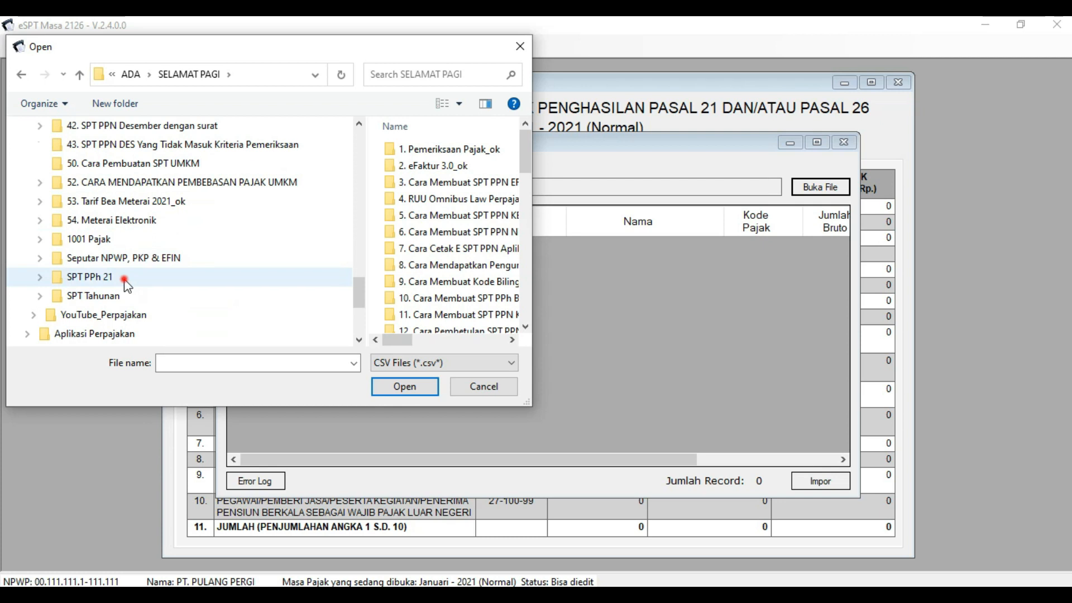
click(128, 277)
scroll(144, 275, down, 1)
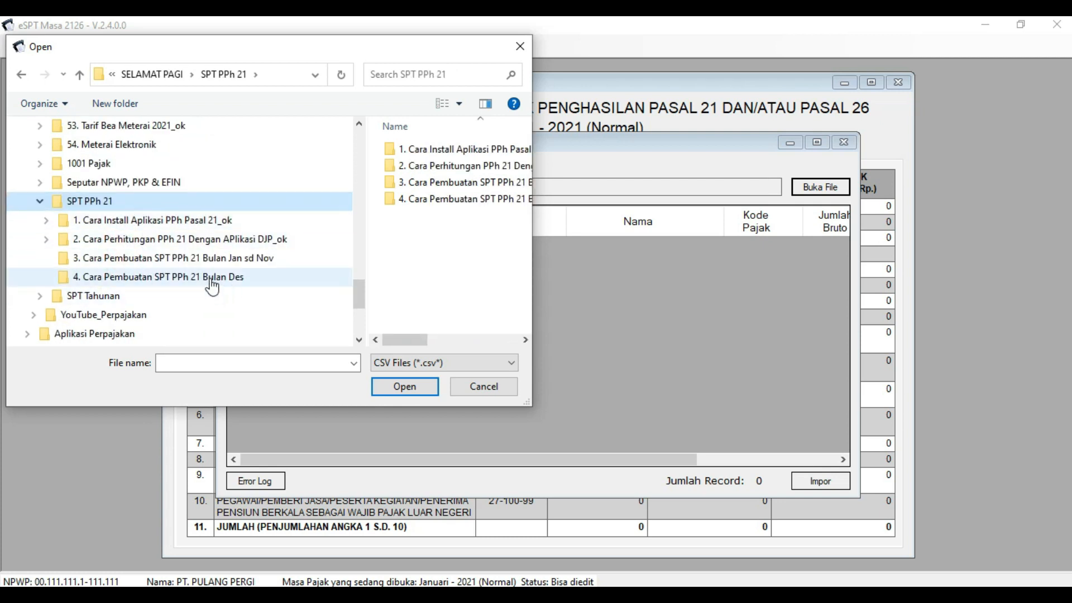
click(274, 258)
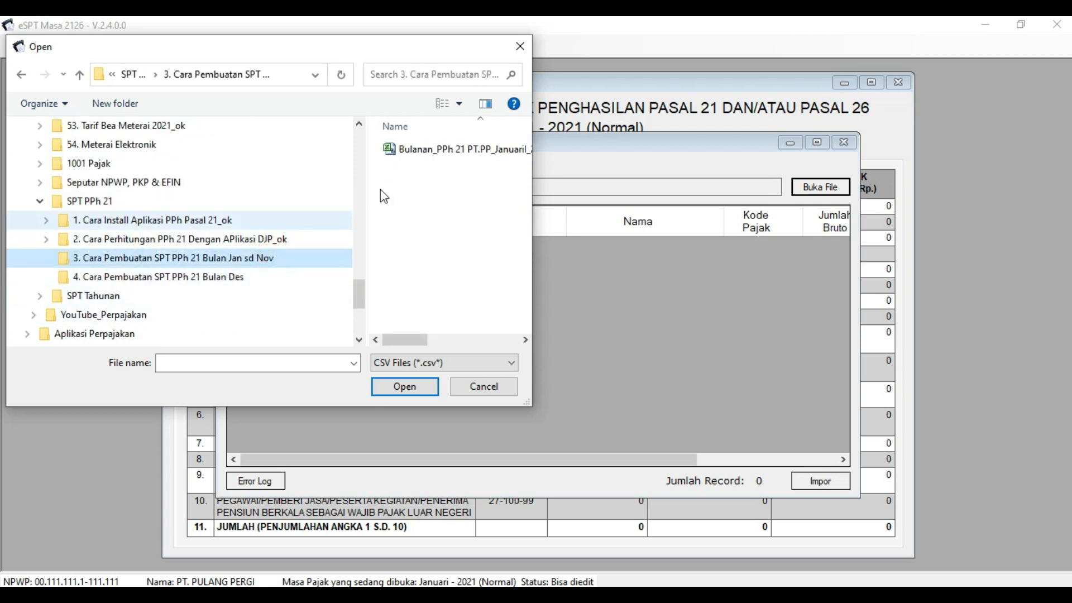
click(430, 150)
click(204, 383)
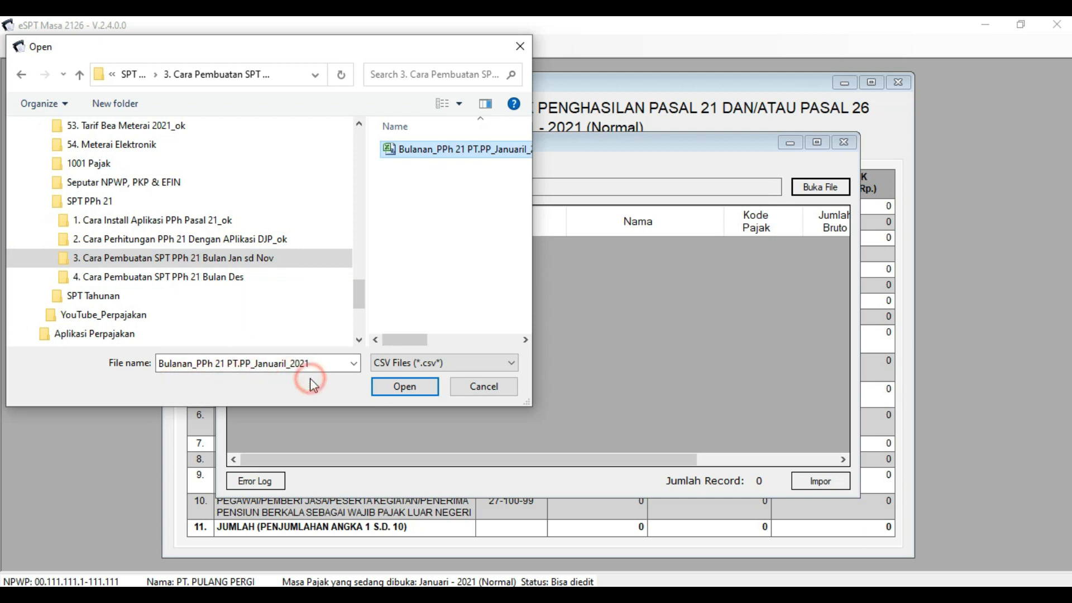
click(396, 385)
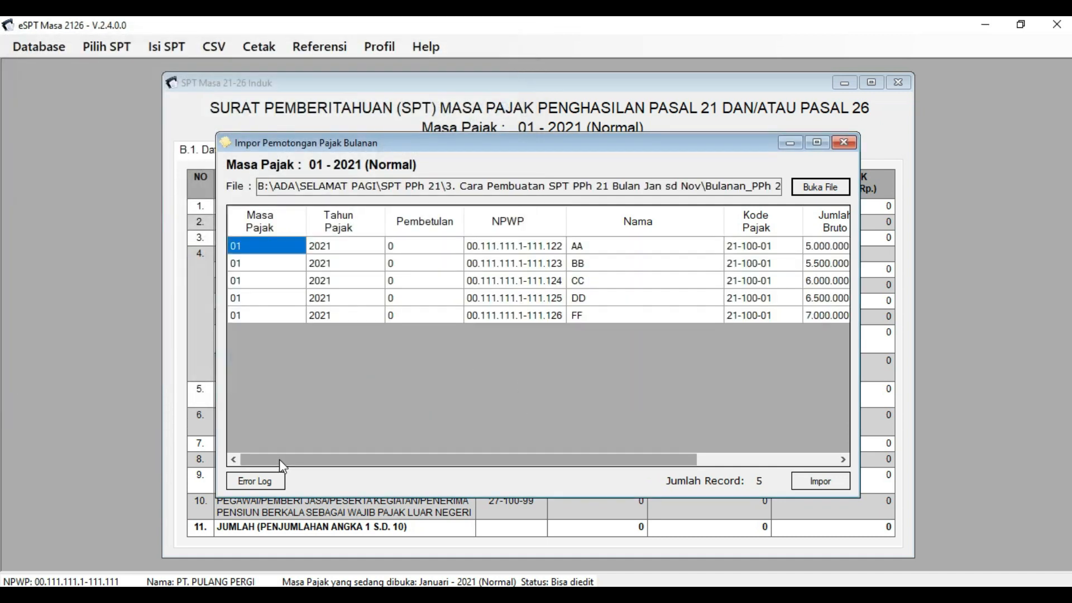
- Scroll across the import table to review the record columns
drag(544, 461, 486, 468)
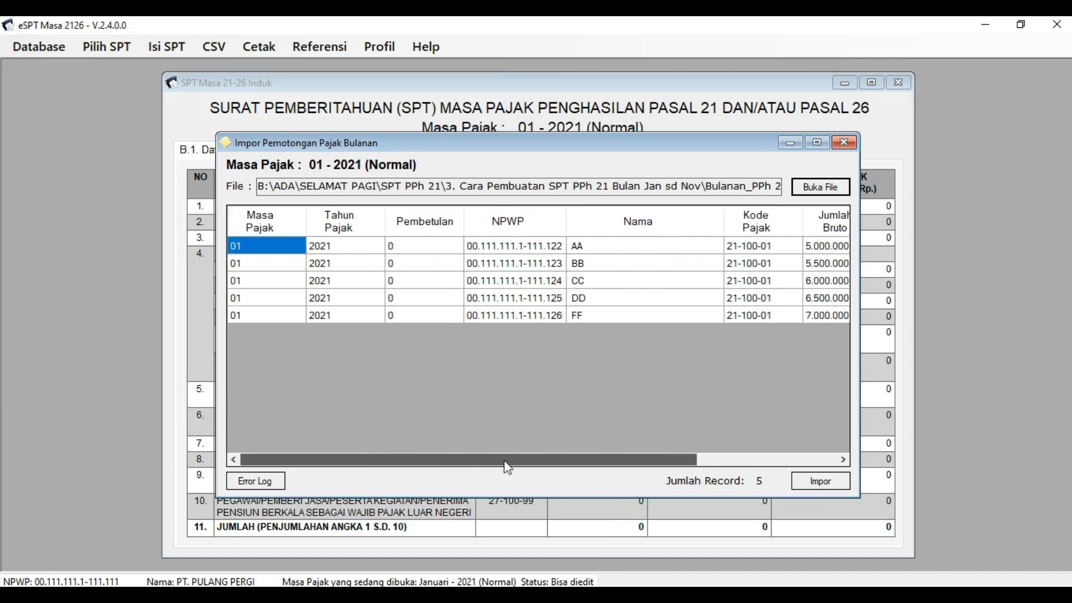
drag(547, 459, 681, 469)
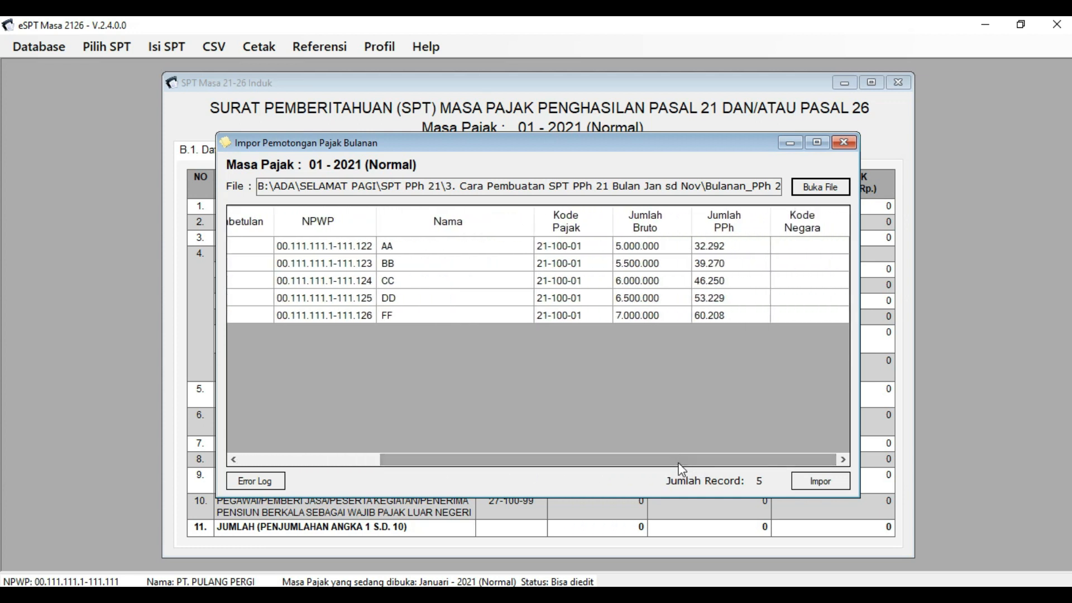
click(684, 460)
mouse_move(723, 463)
mouse_down()
mouse_move(569, 472)
mouse_move(726, 461)
mouse_up()
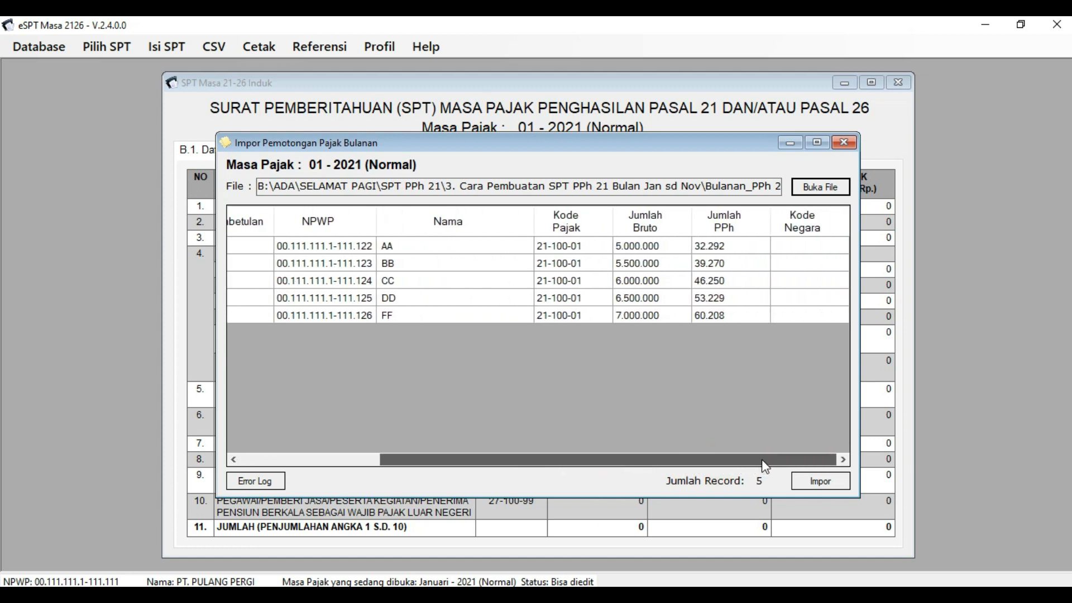
- Import the 5 January records, acknowledge success, and close the import and SPT windows
click(814, 485)
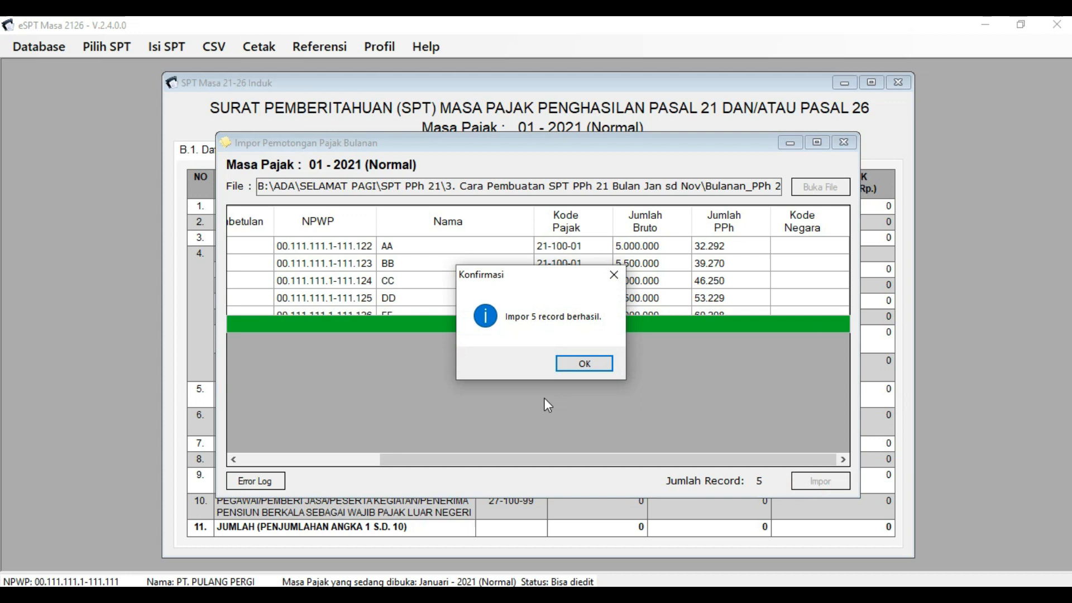
click(612, 416)
click(611, 416)
click(594, 364)
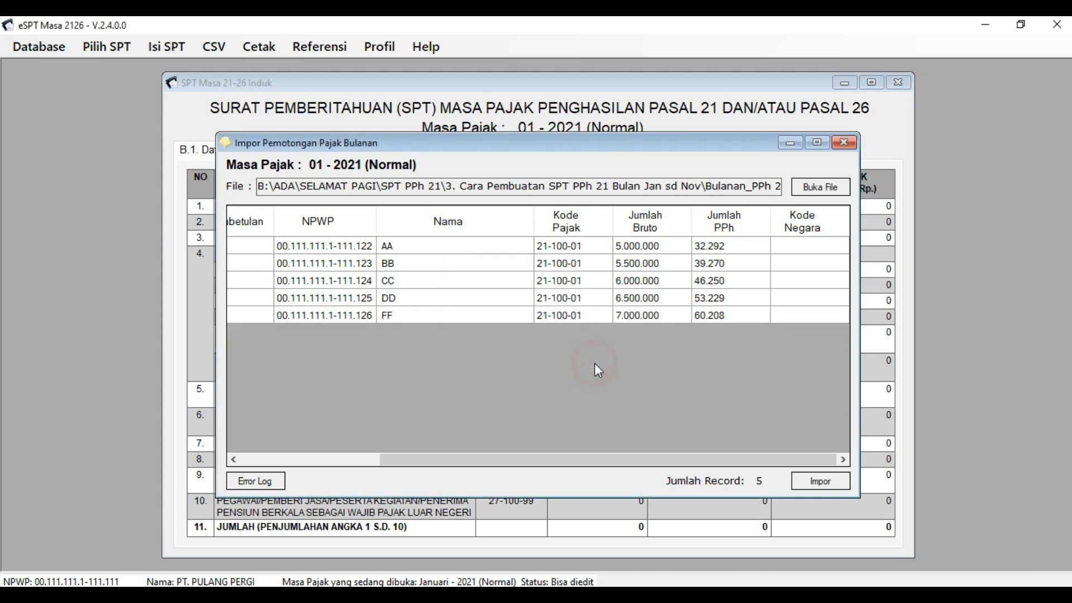
click(732, 397)
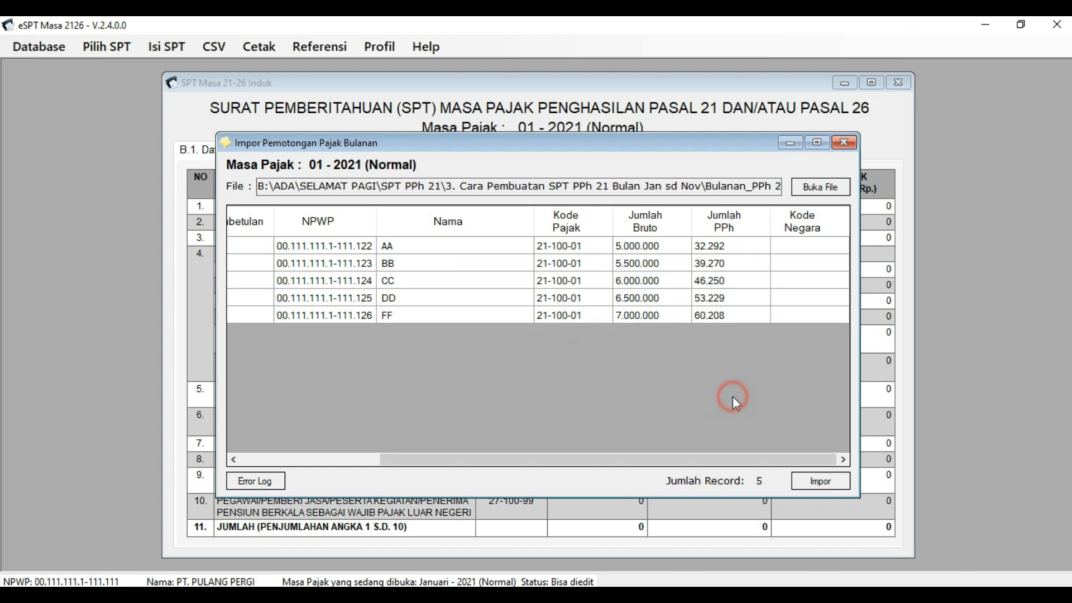
click(844, 143)
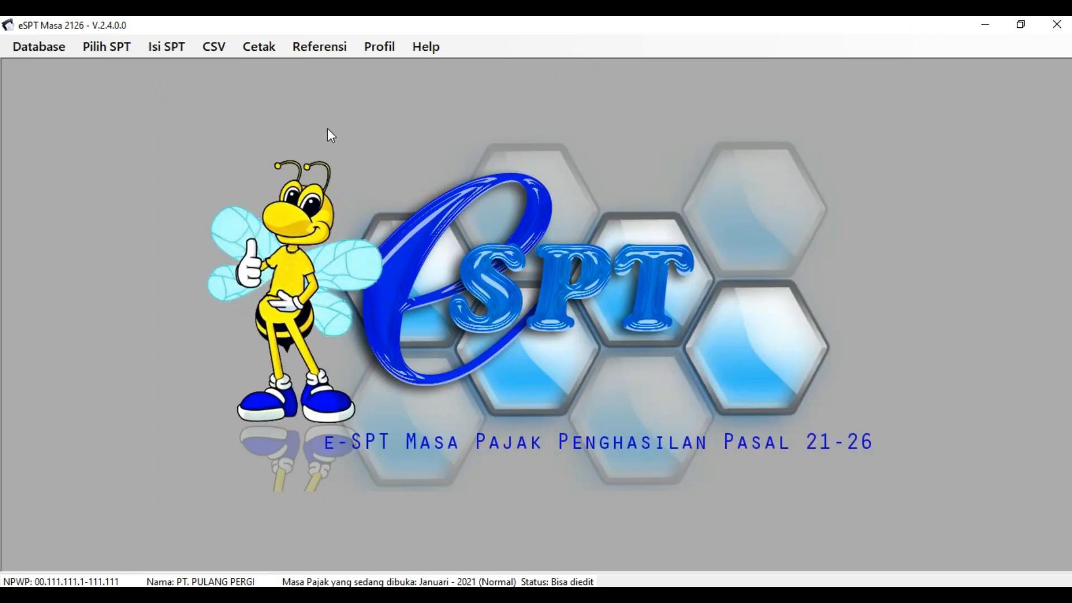
- Open the SPT Induk (1721) form for period 01-2021
click(214, 132)
click(202, 200)
click(400, 149)
click(139, 89)
click(163, 48)
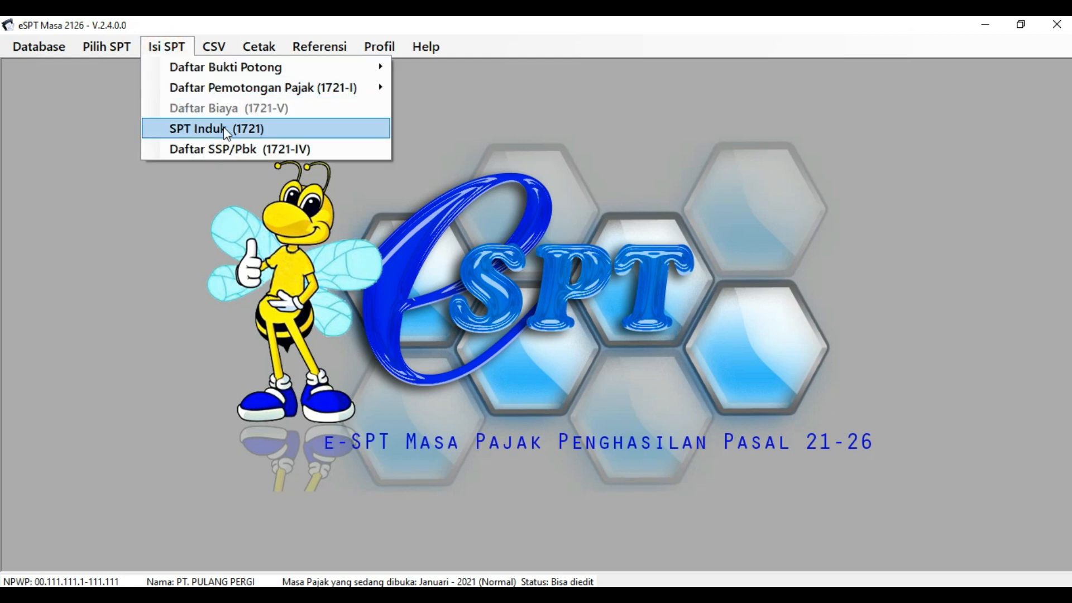
click(270, 129)
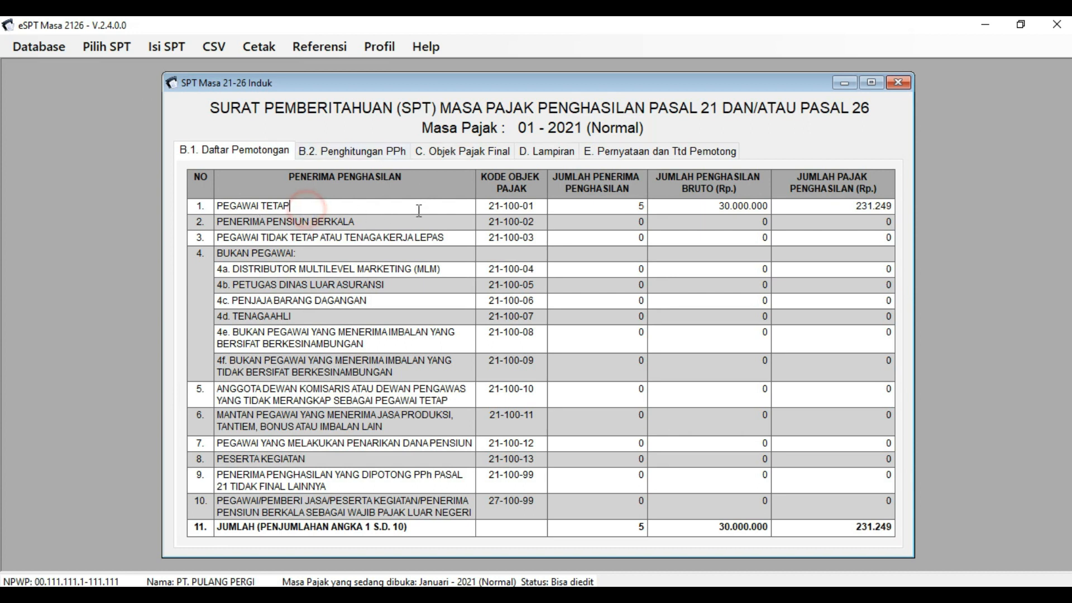
- Verify Pegawai Tetap shows 5 recipients, 30.000.000 gross and 231.249 tax, then switch to Excel
click(592, 209)
click(623, 208)
click(717, 206)
click(891, 205)
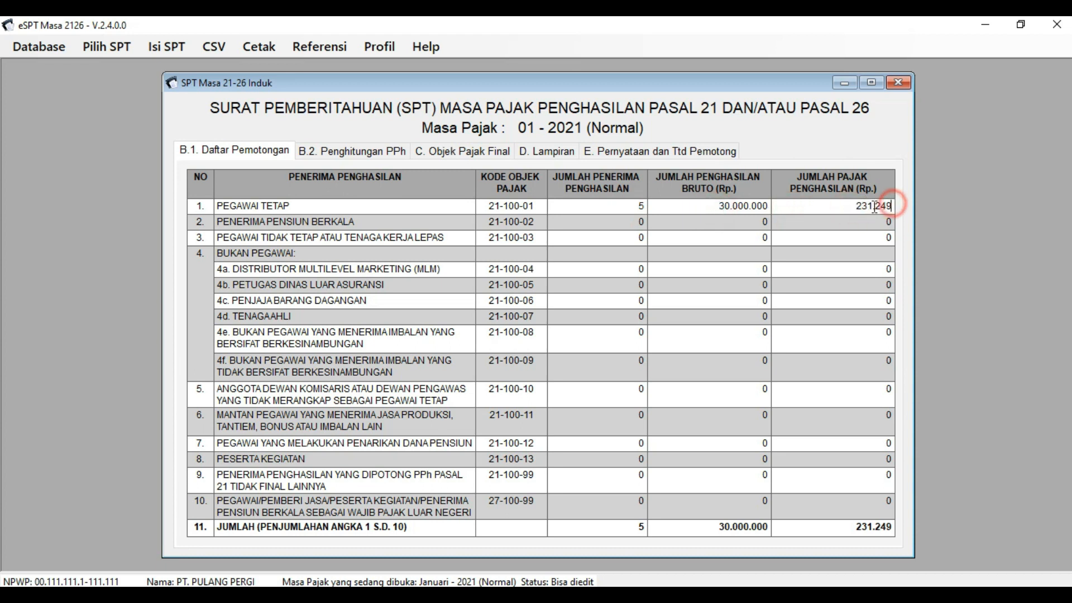
click(833, 207)
click(616, 206)
click(593, 207)
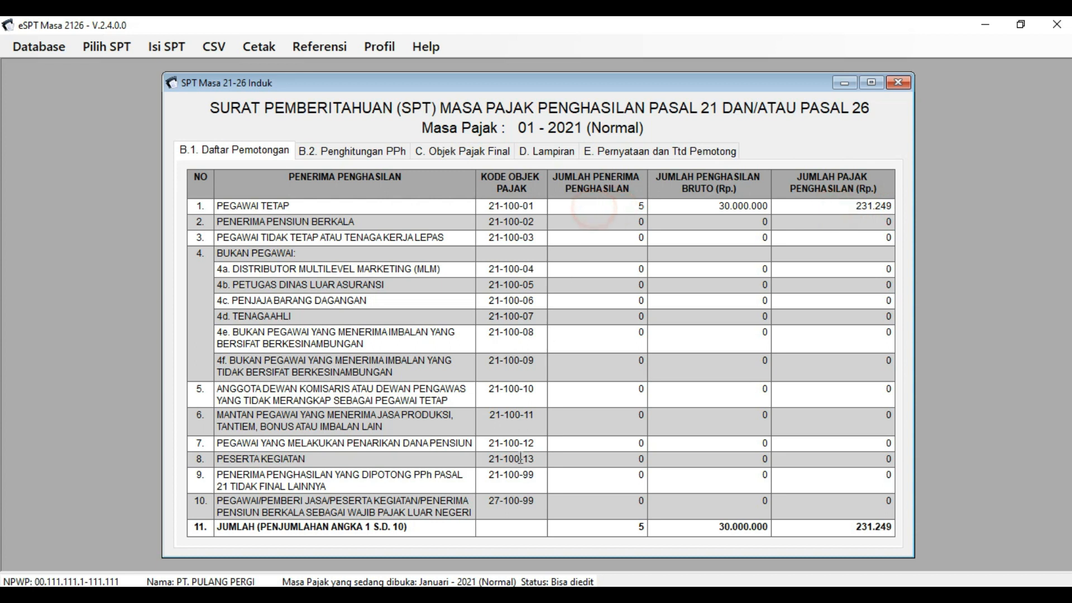
key(alt+Tab)
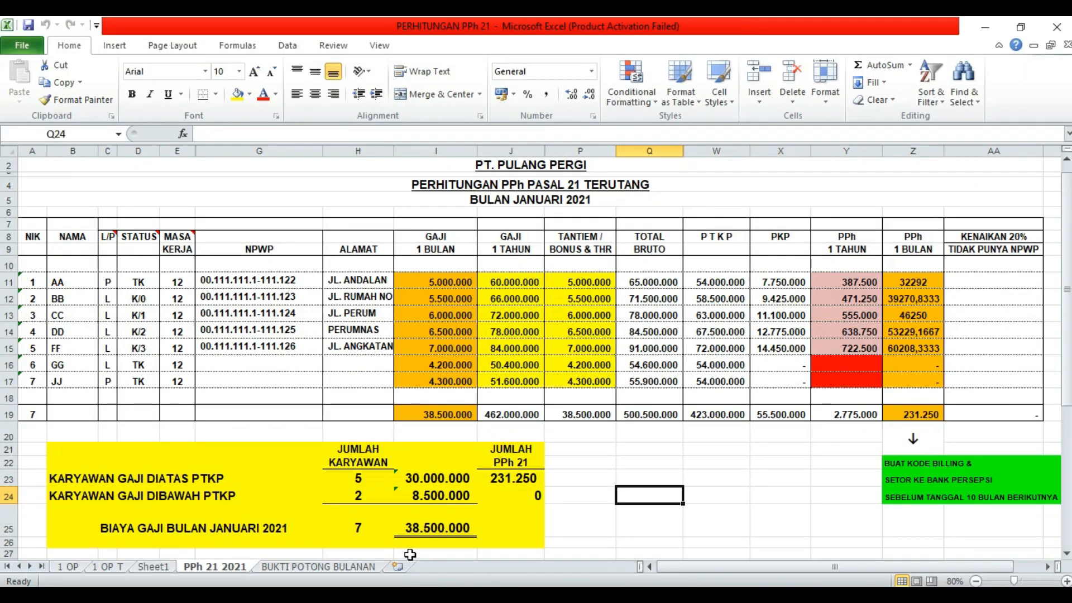
- Read 7 total employees, 2 below PTKP and 8.500.000 below-PTKP gross, then return to e-SPT
click(363, 528)
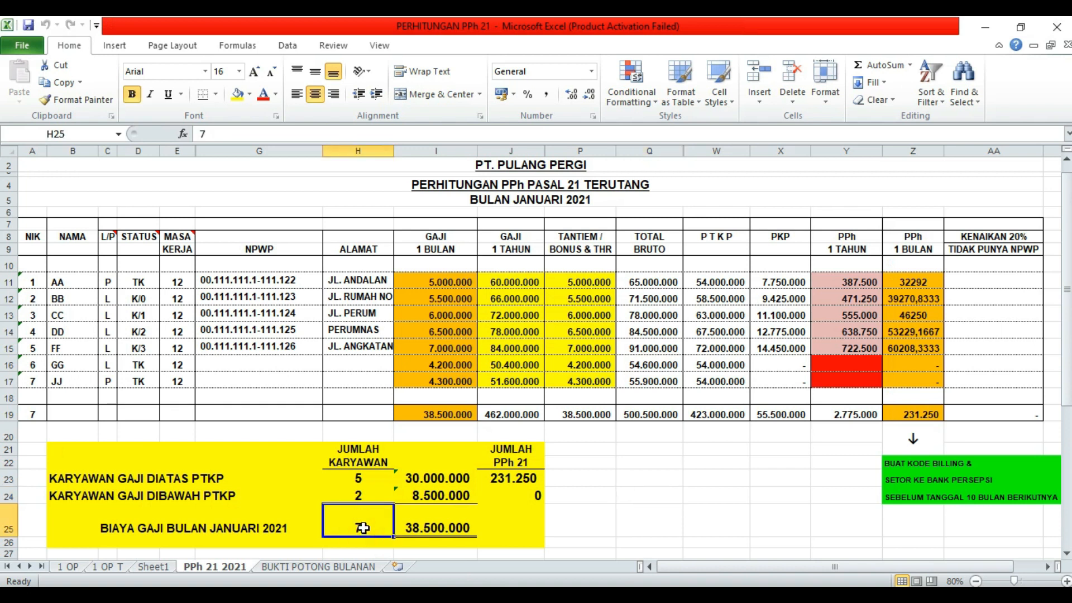
click(365, 496)
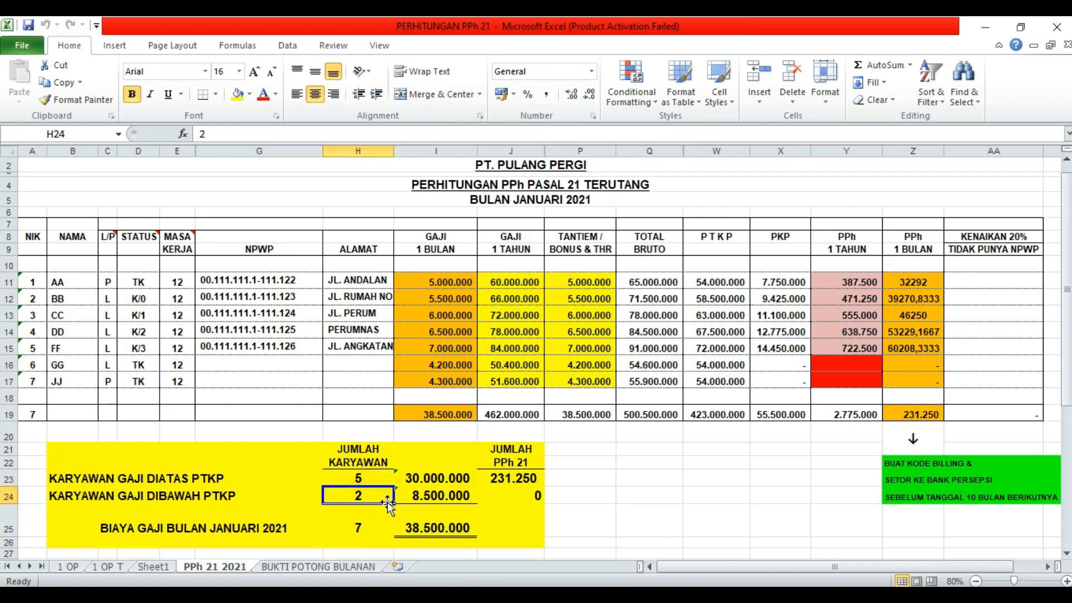
click(417, 496)
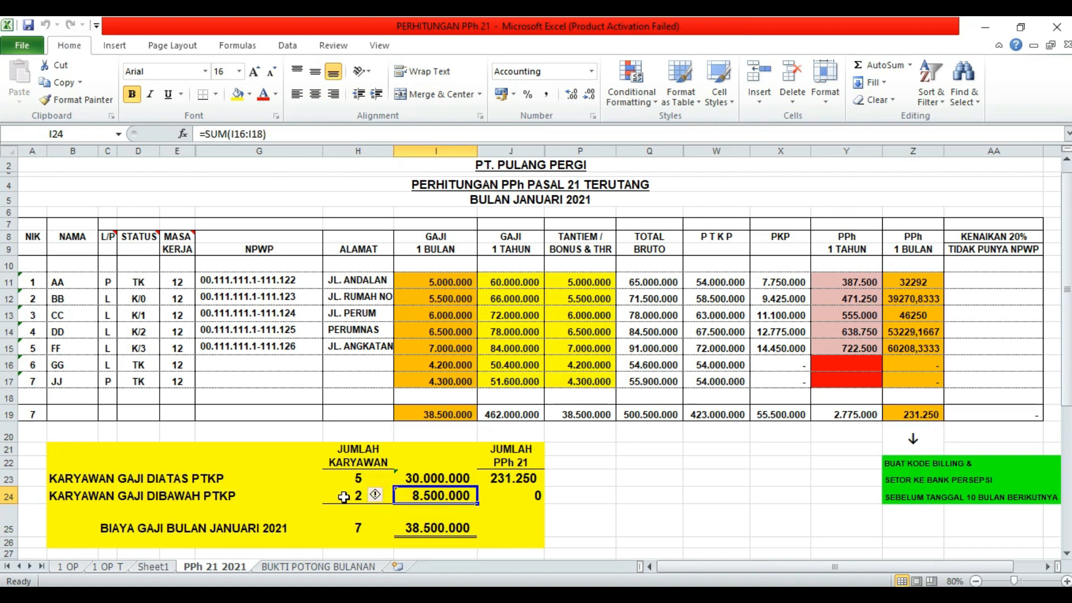
click(348, 496)
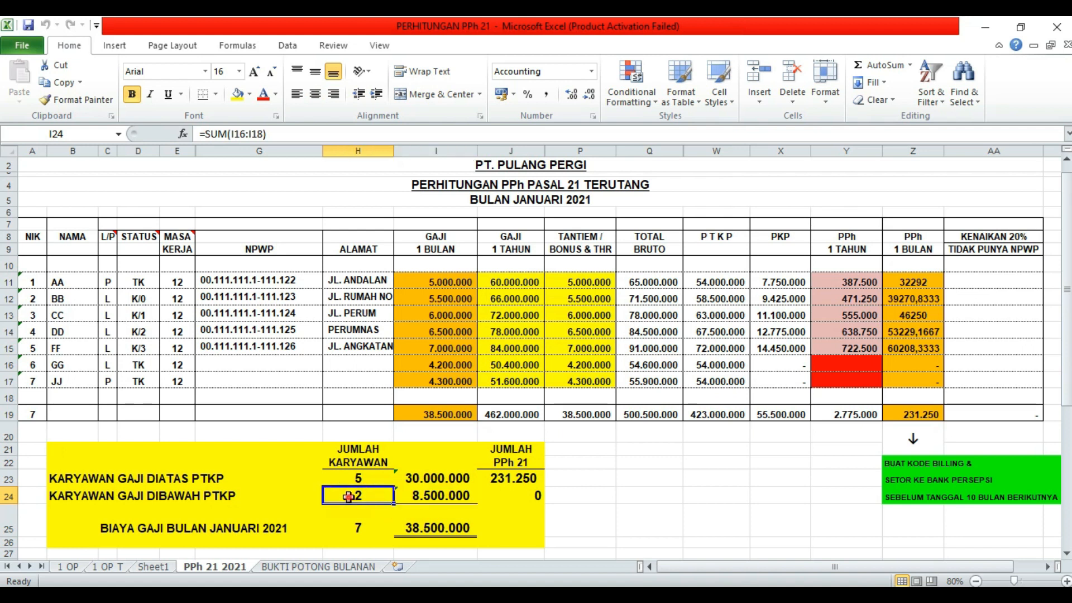
click(441, 497)
click(338, 497)
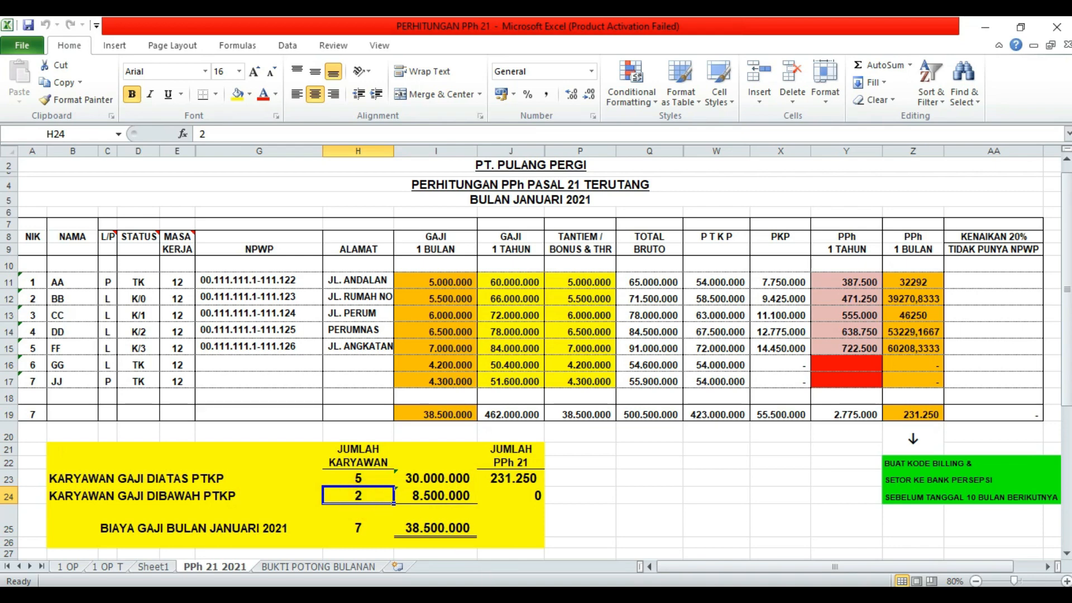
key(alt+Tab)
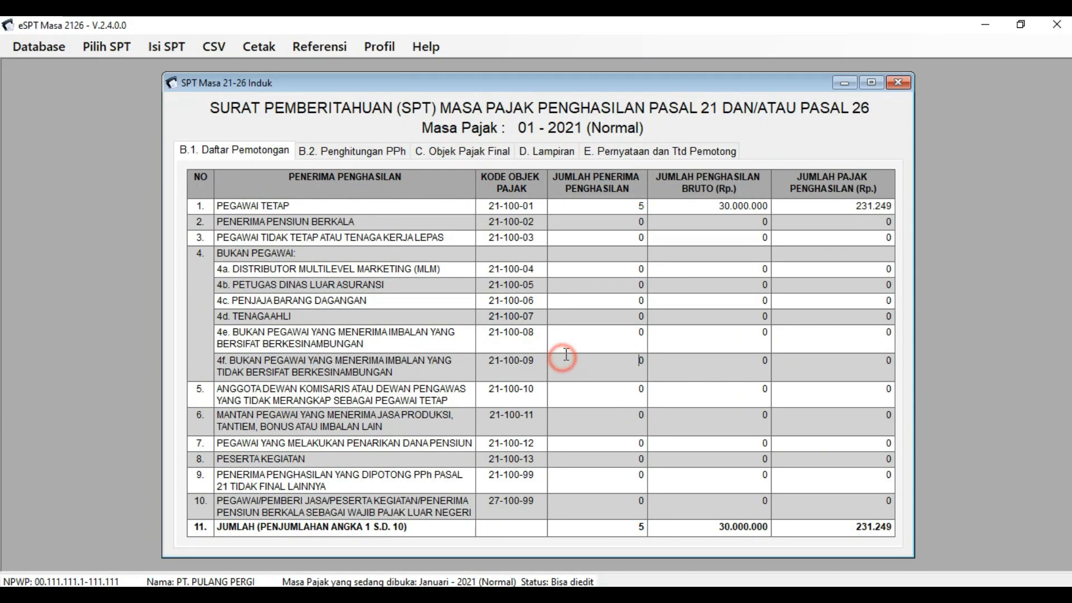
- Close SPT Induk and open Daftar Pemotongan Pajak (1721-I) for Satu Masa Pajak
click(897, 83)
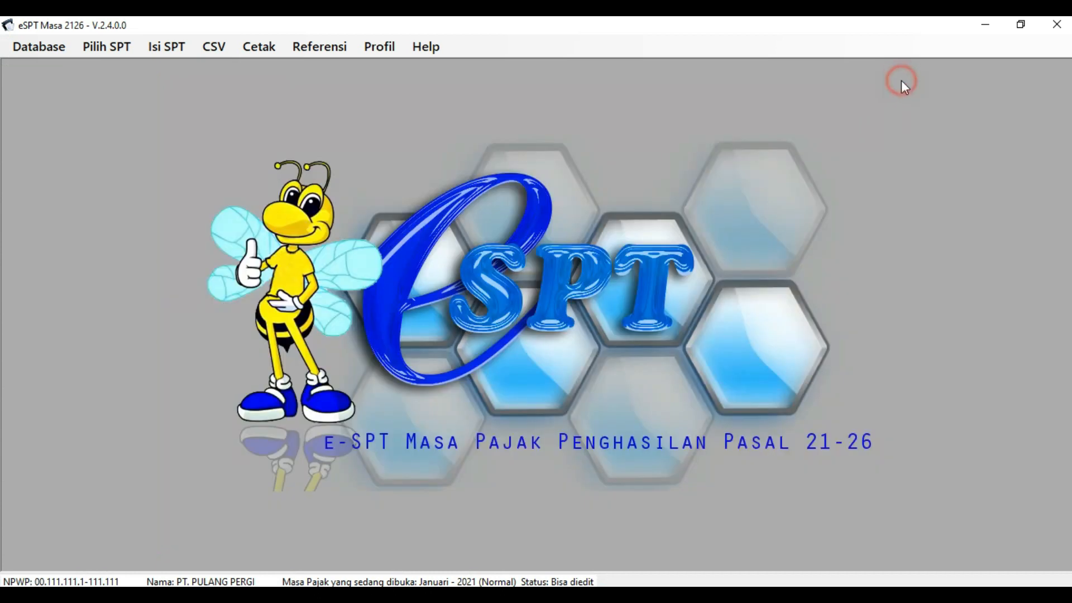
click(173, 45)
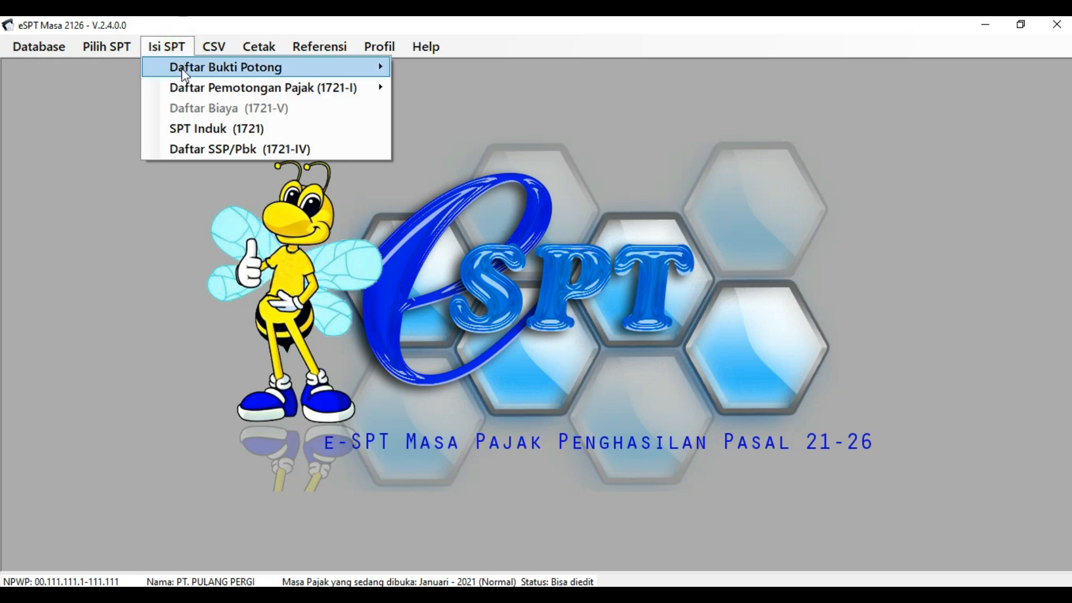
mouse_move(277, 87)
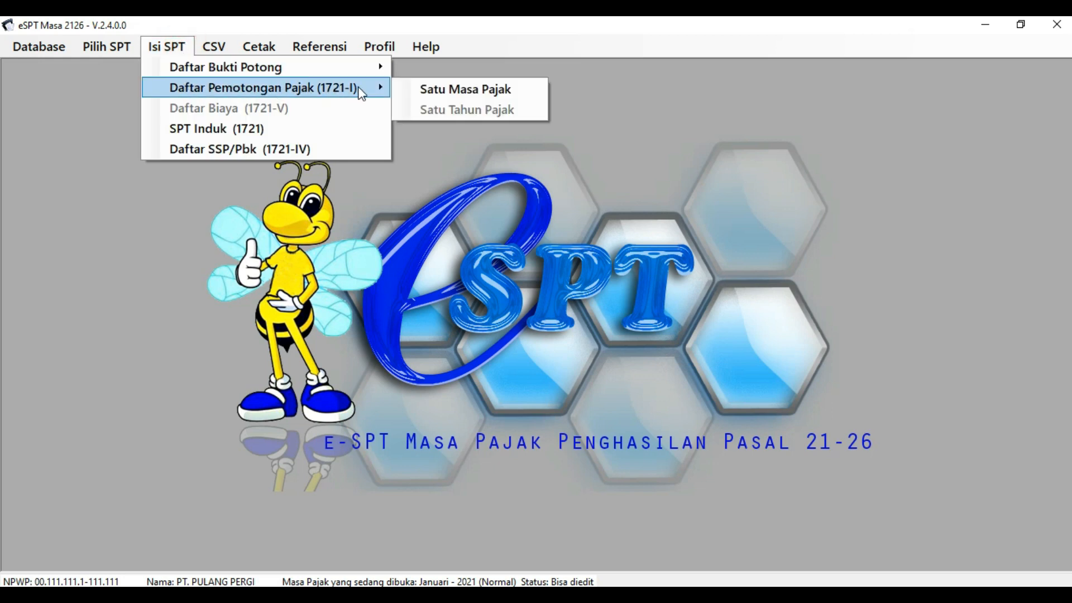
click(532, 91)
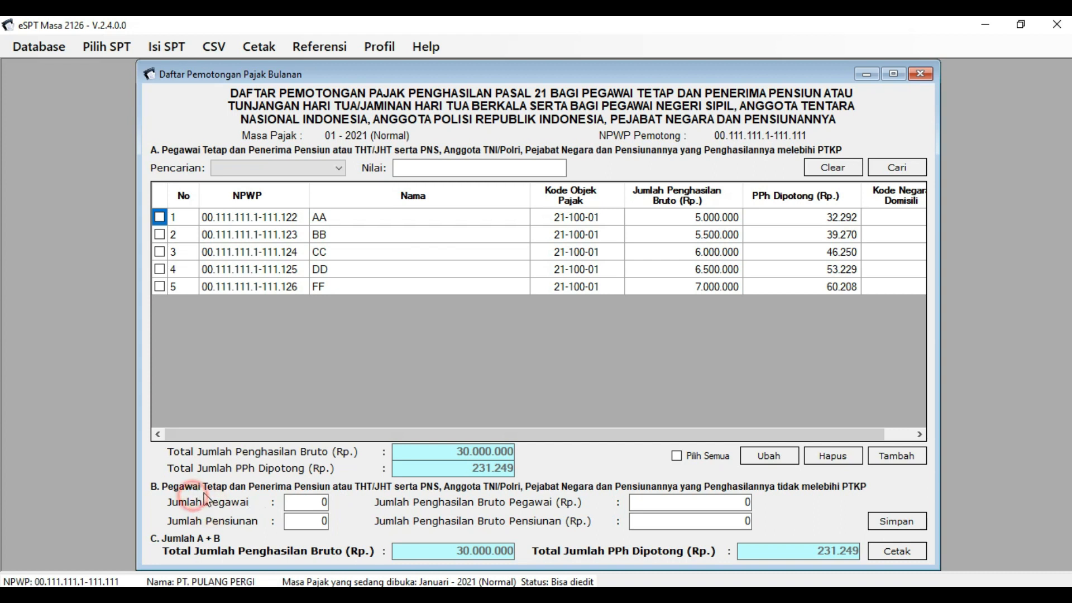
click(264, 495)
- Enter 2 as the part B Jumlah Pegawai
click(813, 497)
click(291, 507)
double_click(292, 507)
text(2)
double_click(740, 500)
- Confirm in Excel the 8.500.000 below-PTKP gross and 38.500.000 total salary cost
key(alt+Tab)
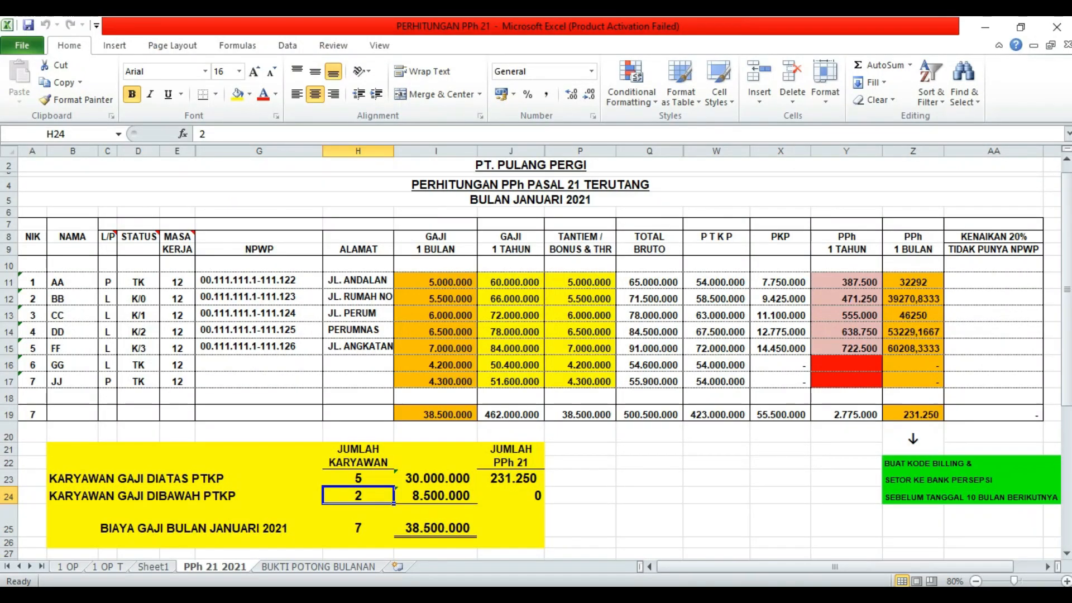
click(455, 496)
click(491, 500)
click(456, 502)
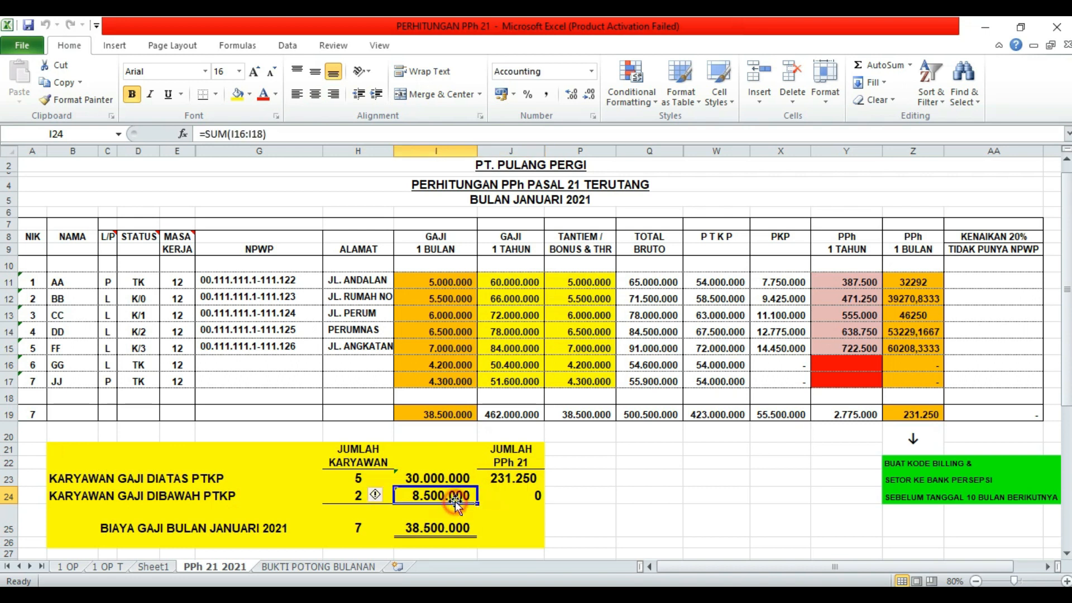
click(459, 506)
click(460, 497)
click(488, 497)
click(461, 496)
key(alt+Tab)
- Enter 8.500.000 as the employee gross income and save part B
click(660, 500)
text(8500000)
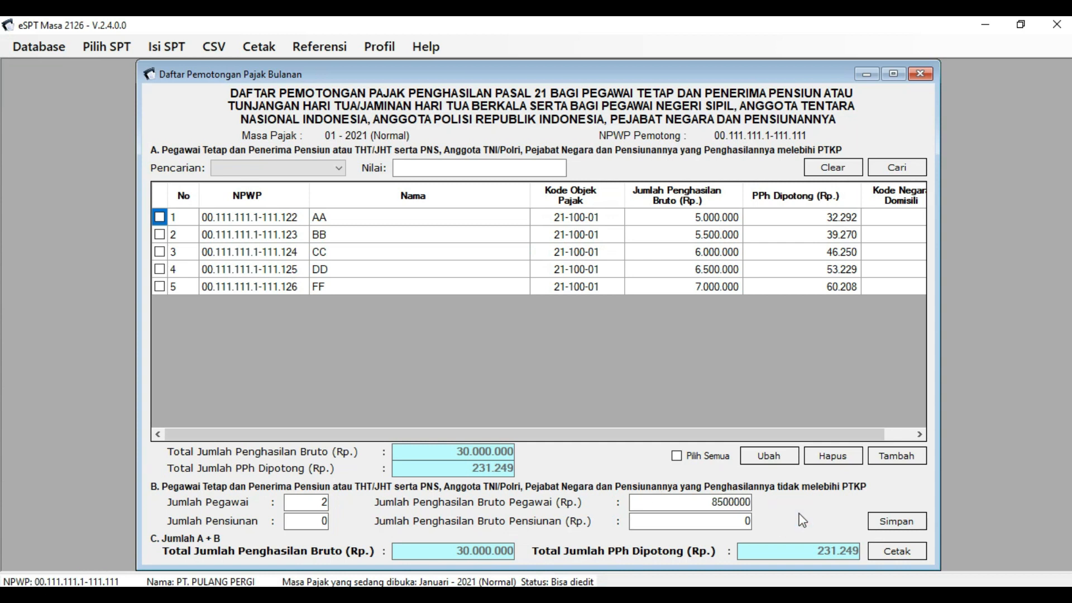
click(896, 521)
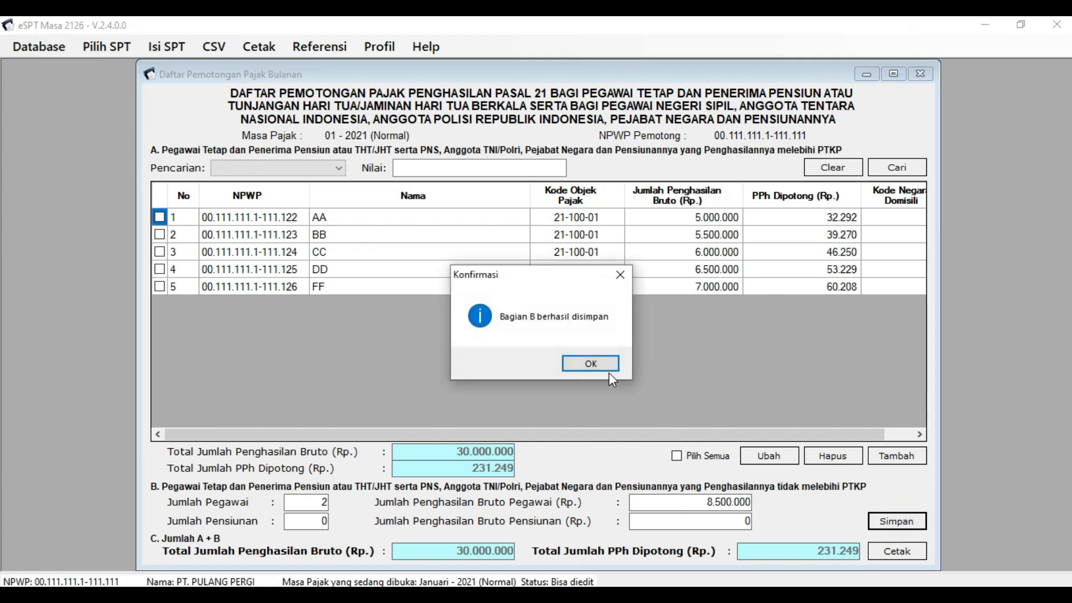
click(591, 363)
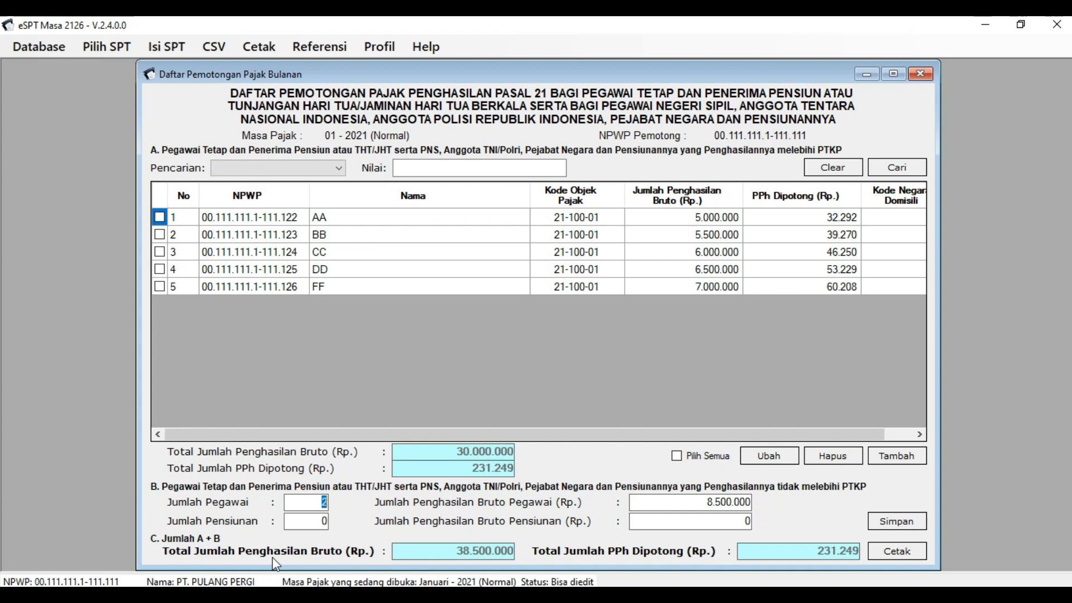
click(465, 560)
click(486, 560)
- Compare the 38.500.000 total against Excel, then return to the withholding list
key(alt+Tab)
click(440, 532)
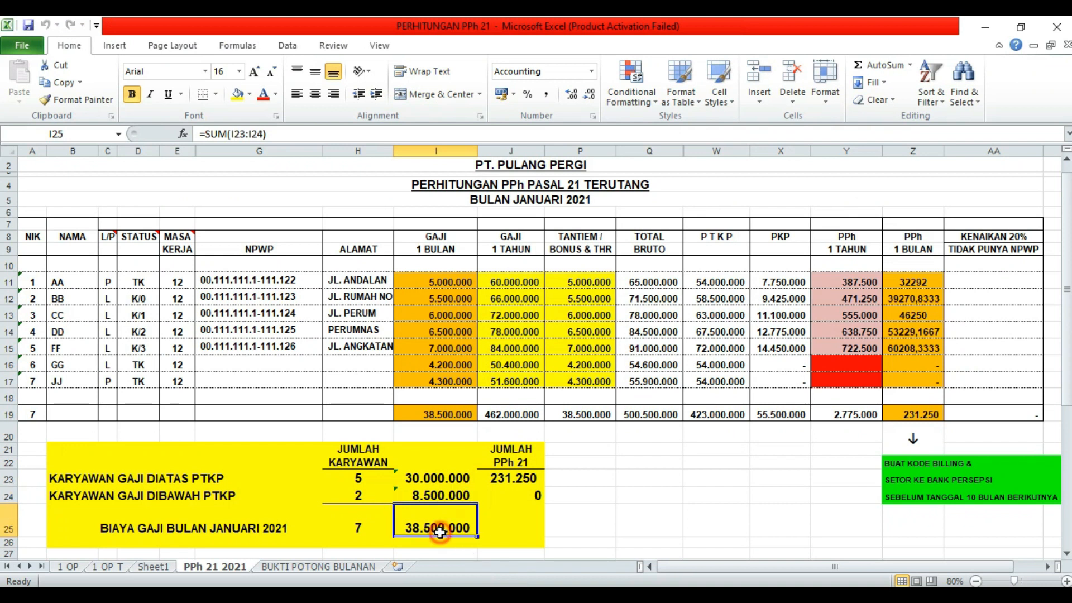
click(449, 527)
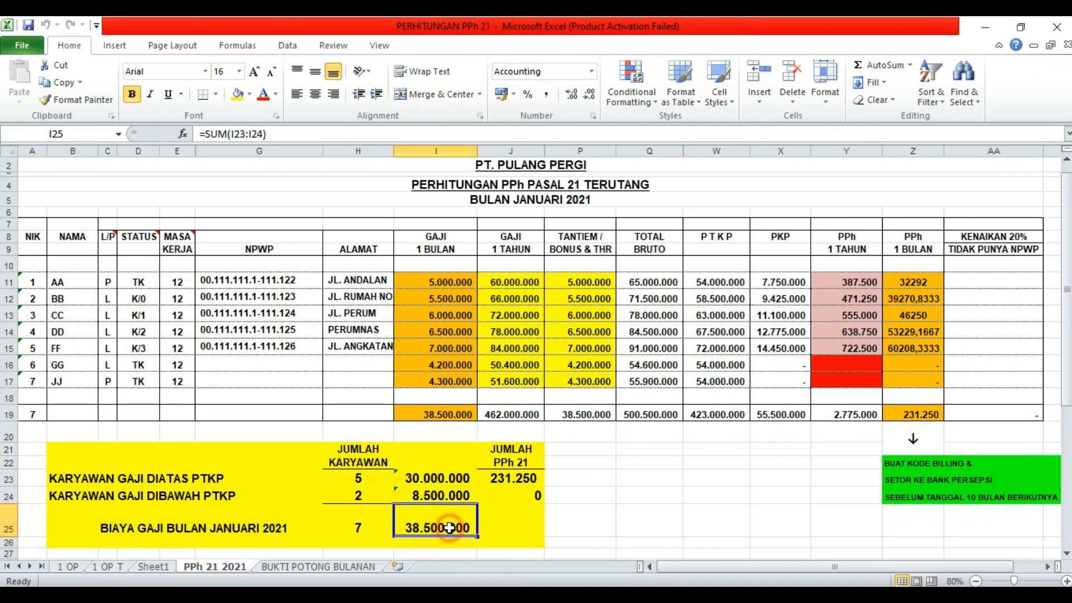
click(460, 515)
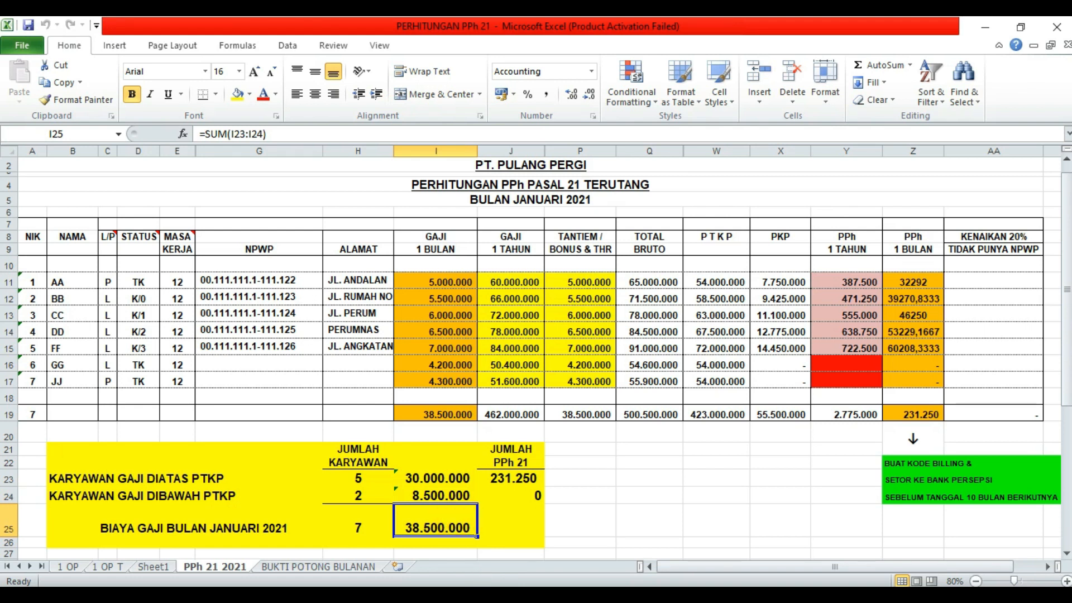
click(492, 596)
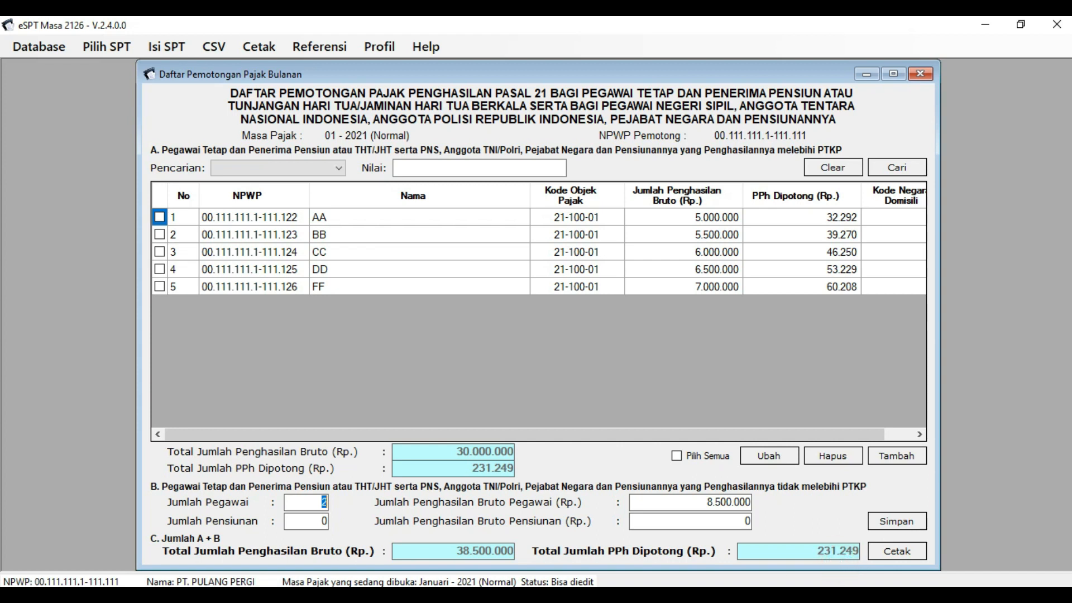
- In Excel, recheck the J23 PPh 21 total and the J24/J25 cells, then return to eSPT
key(alt+Tab)
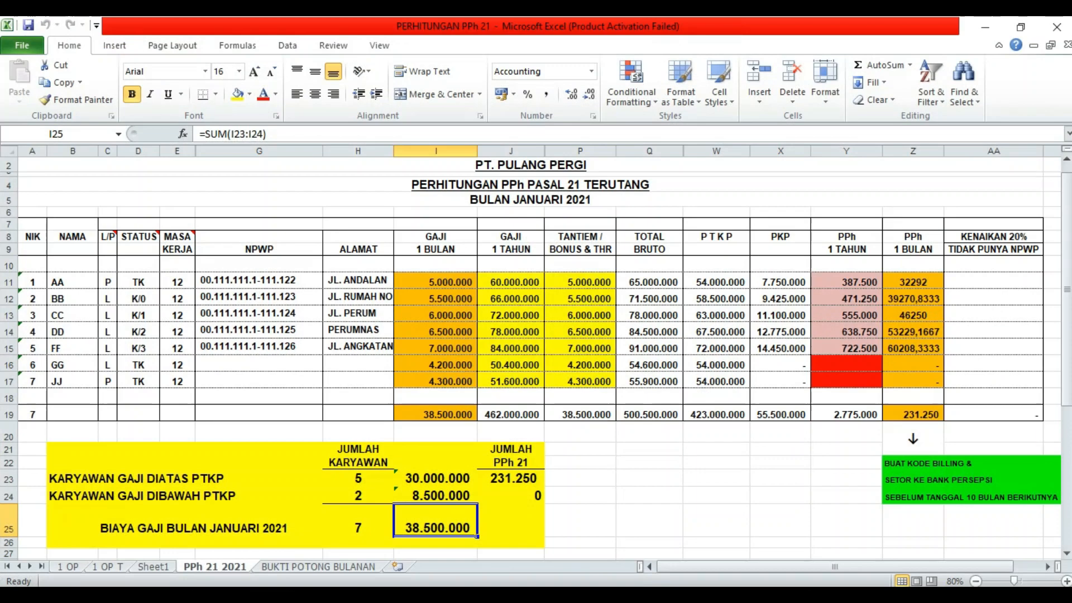
click(518, 481)
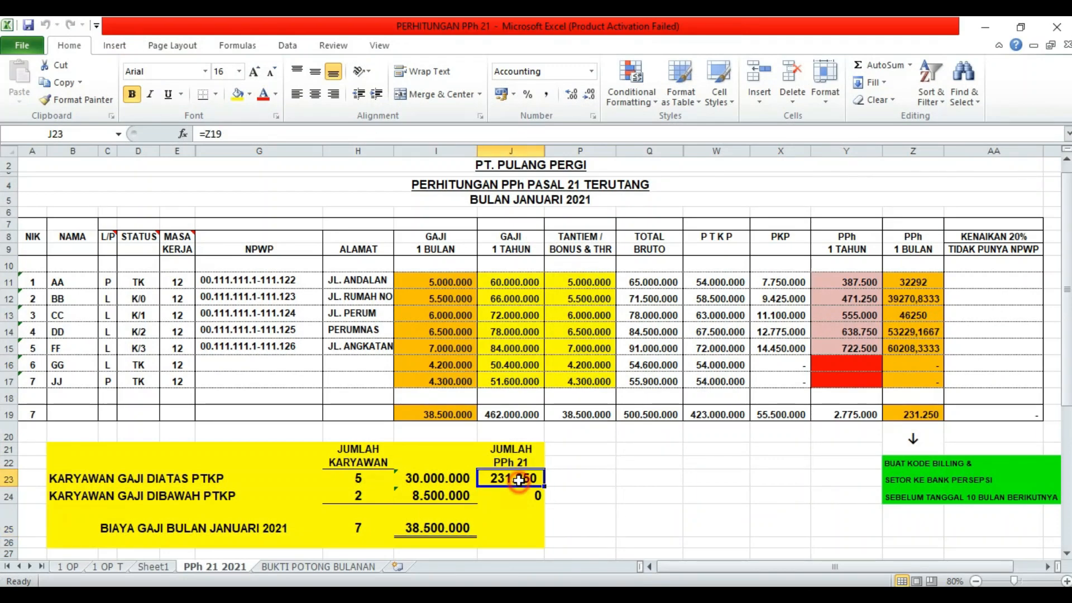
click(520, 512)
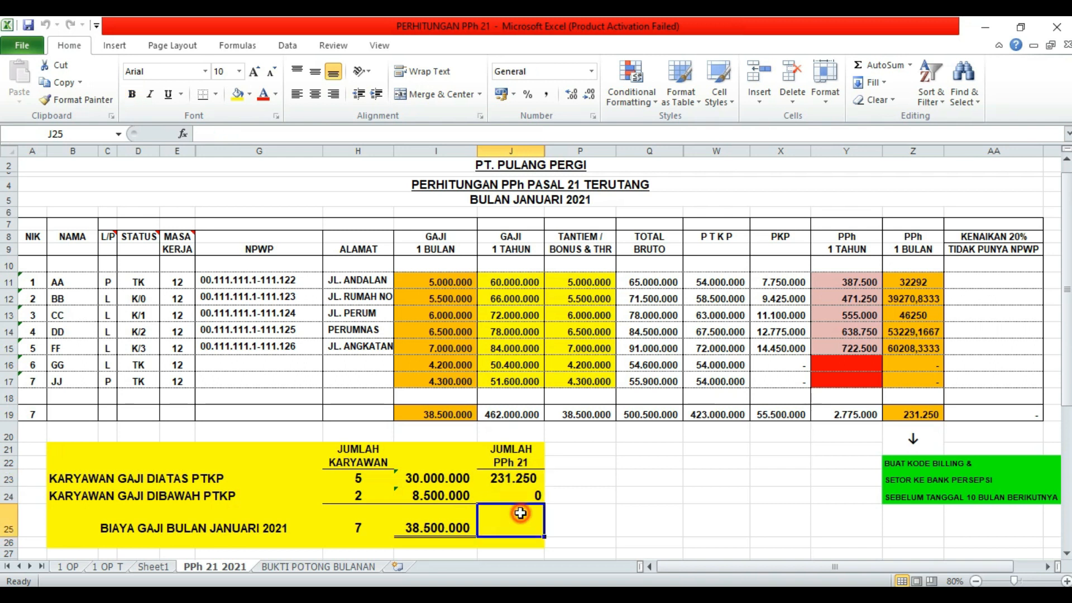
click(528, 481)
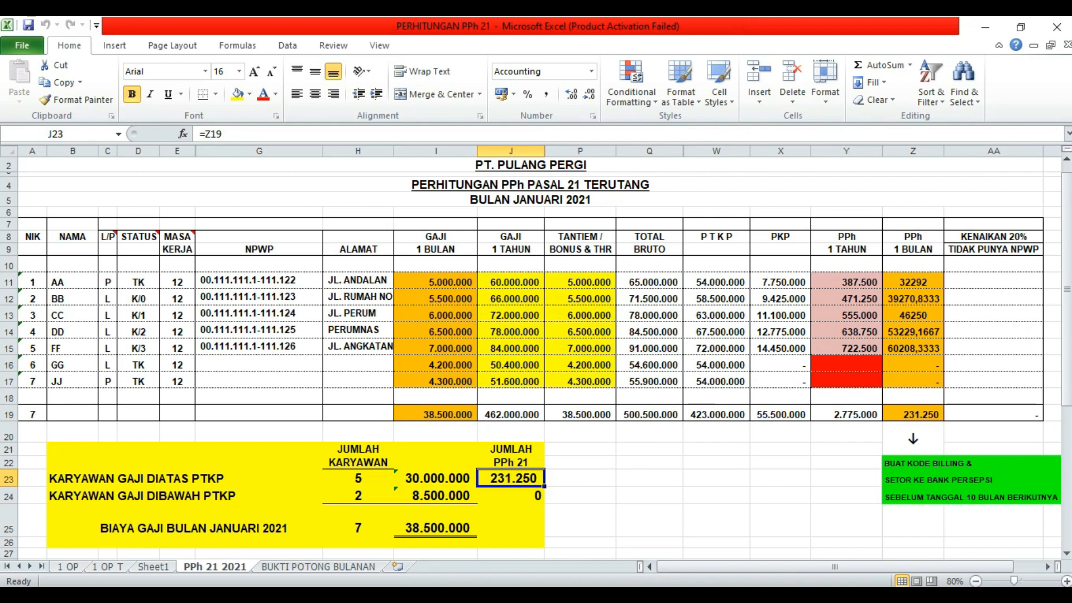
mouse_move(500, 598)
click(637, 478)
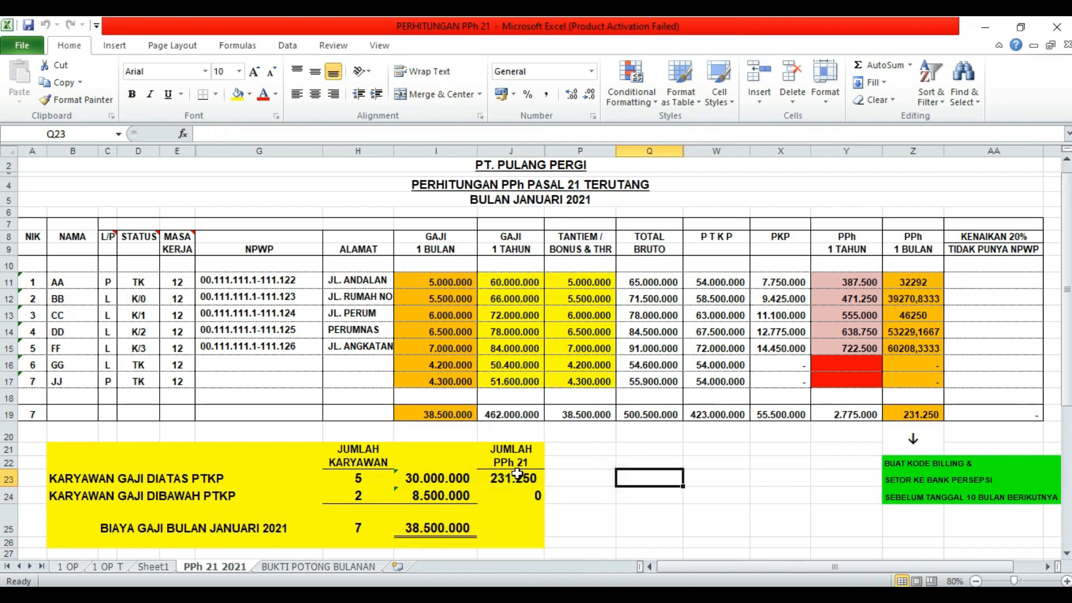
click(516, 478)
click(515, 514)
click(519, 478)
click(522, 496)
click(521, 479)
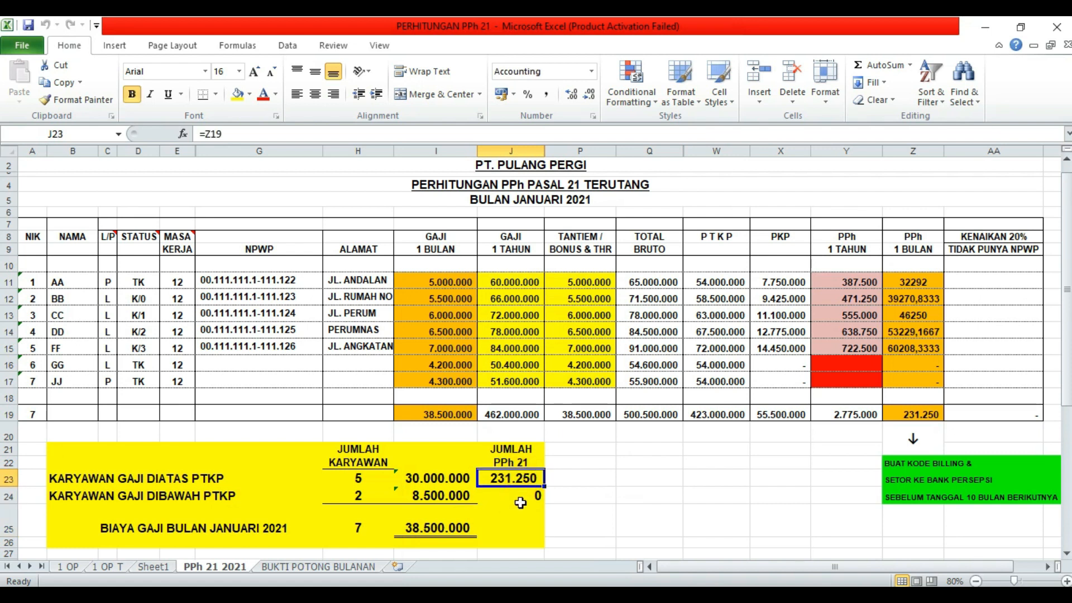
key(alt+Tab)
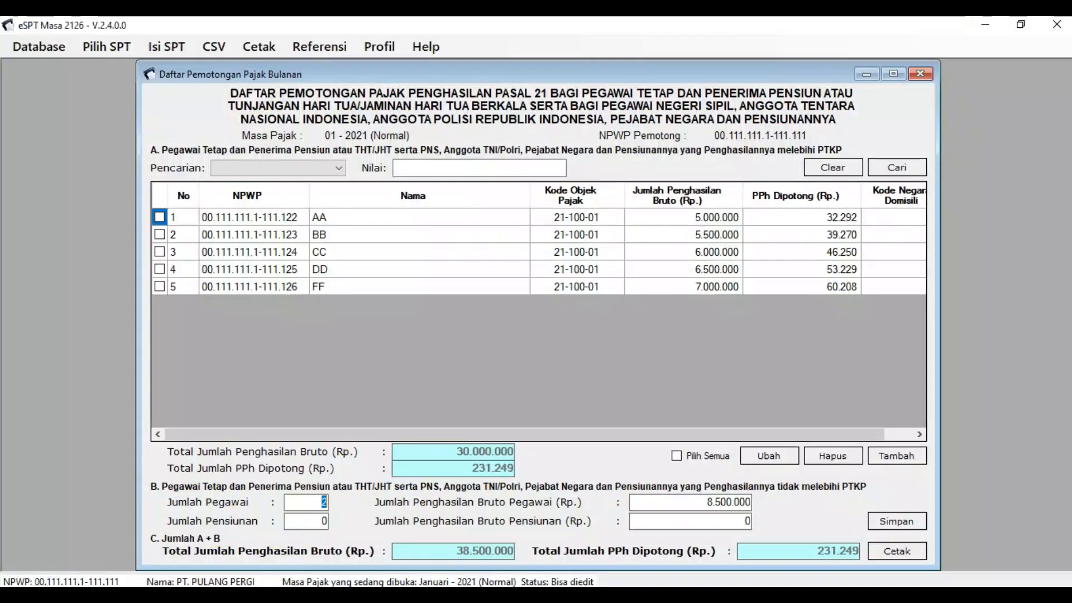
click(800, 508)
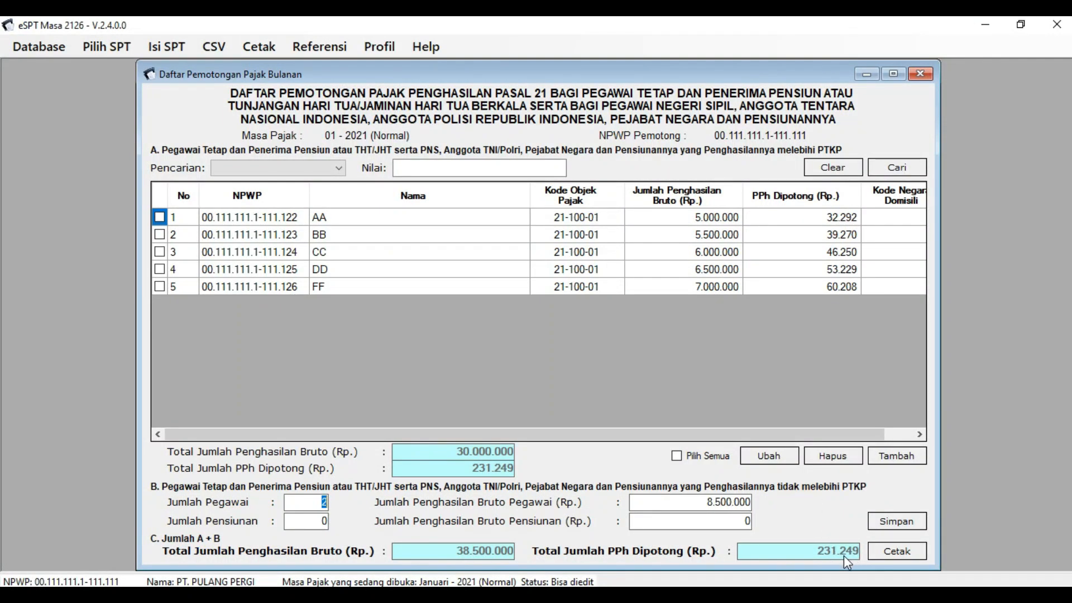
click(722, 512)
- Change FF's withheld tax from 60.208 to 60.209 and save the record
click(846, 286)
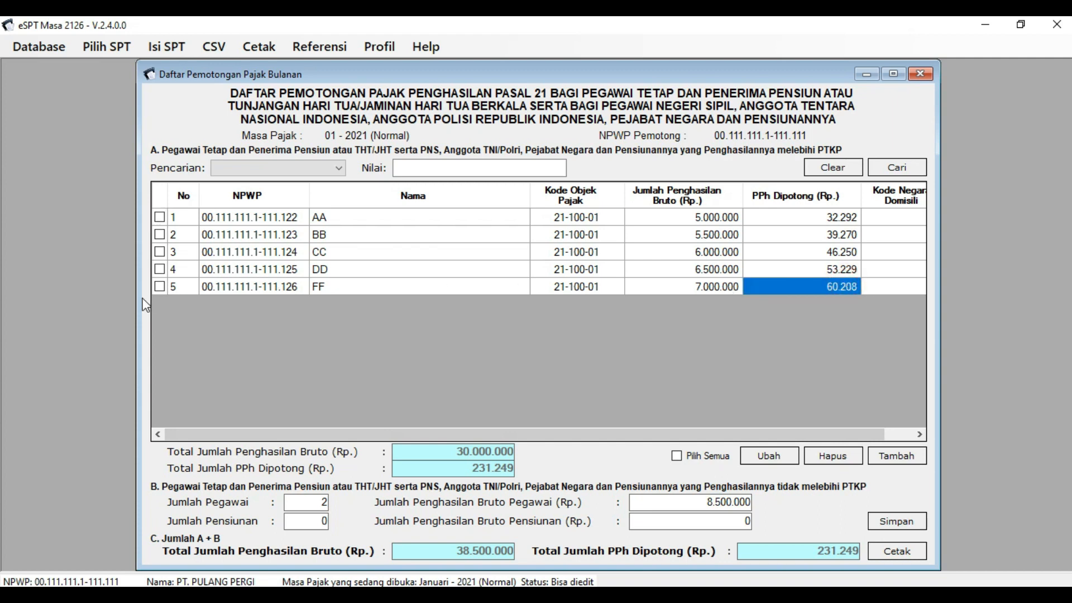
click(159, 286)
click(772, 455)
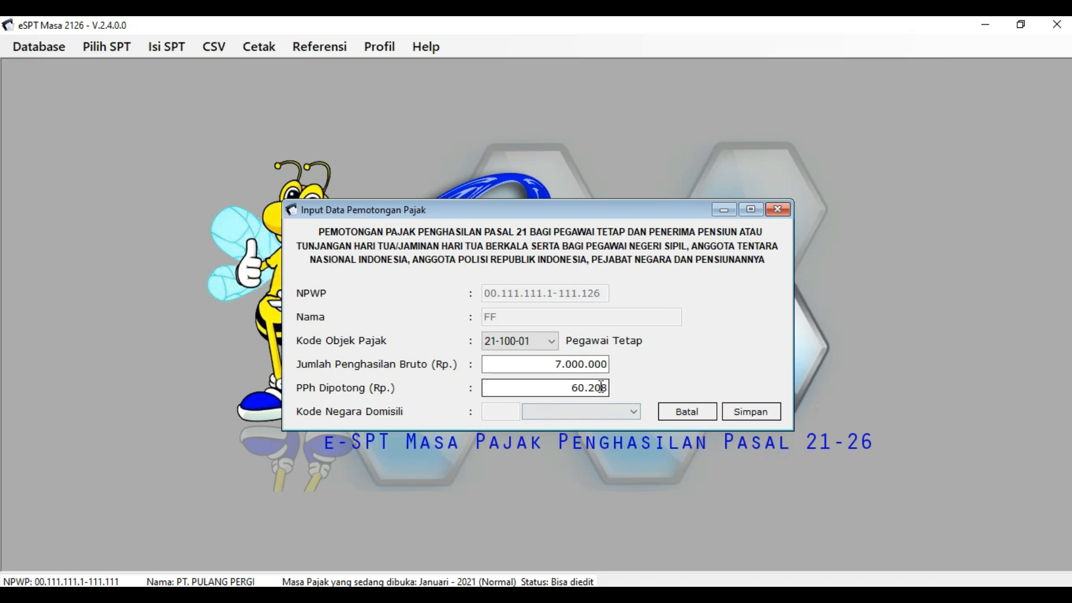
click(605, 387)
drag(605, 387, 654, 380)
text(1)
key(BackSpace)
text(8)
drag(605, 387, 651, 387)
text(9)
click(745, 411)
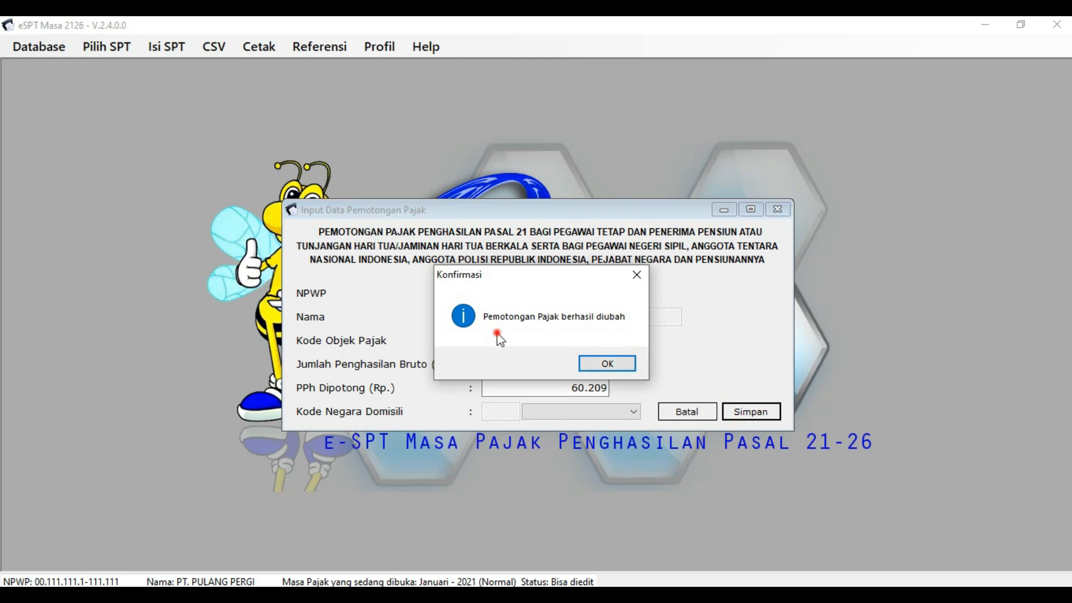
click(614, 364)
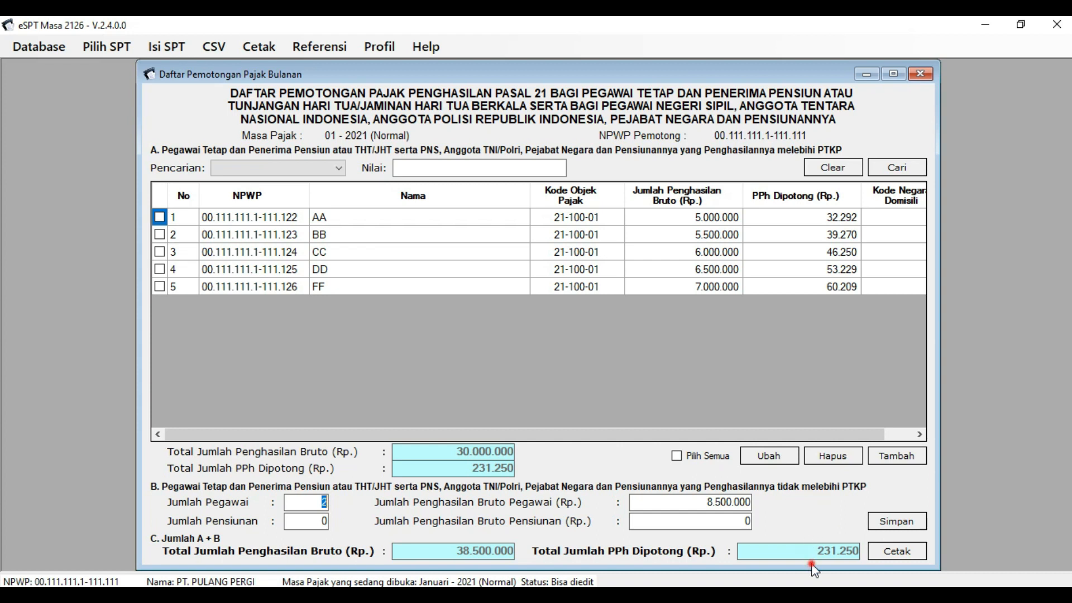
- Save the Part B employee figures and close the Daftar Pemotongan list
click(855, 562)
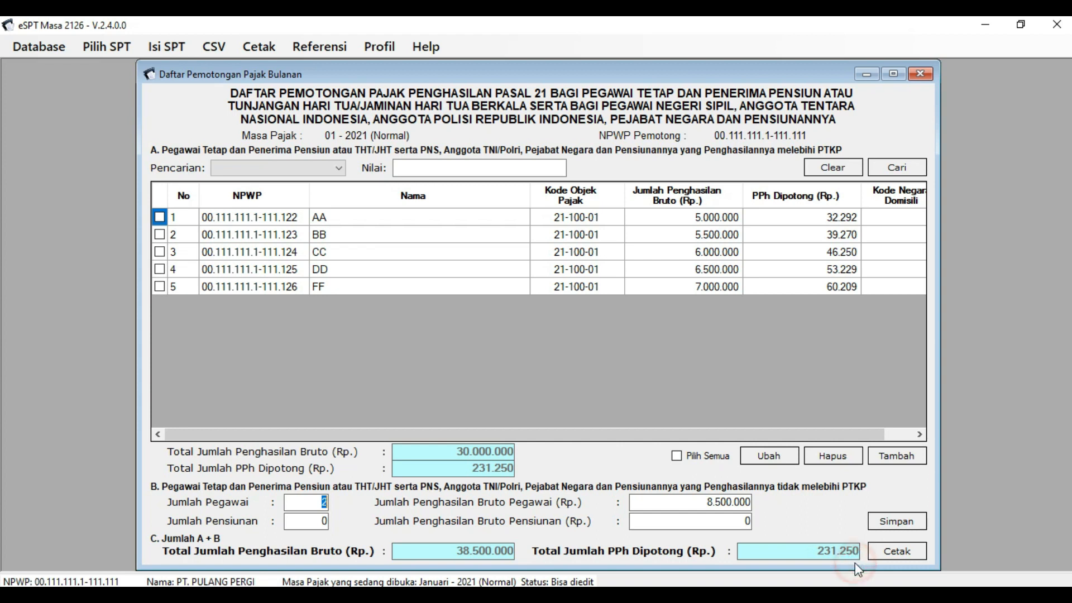
click(828, 505)
click(889, 488)
click(897, 518)
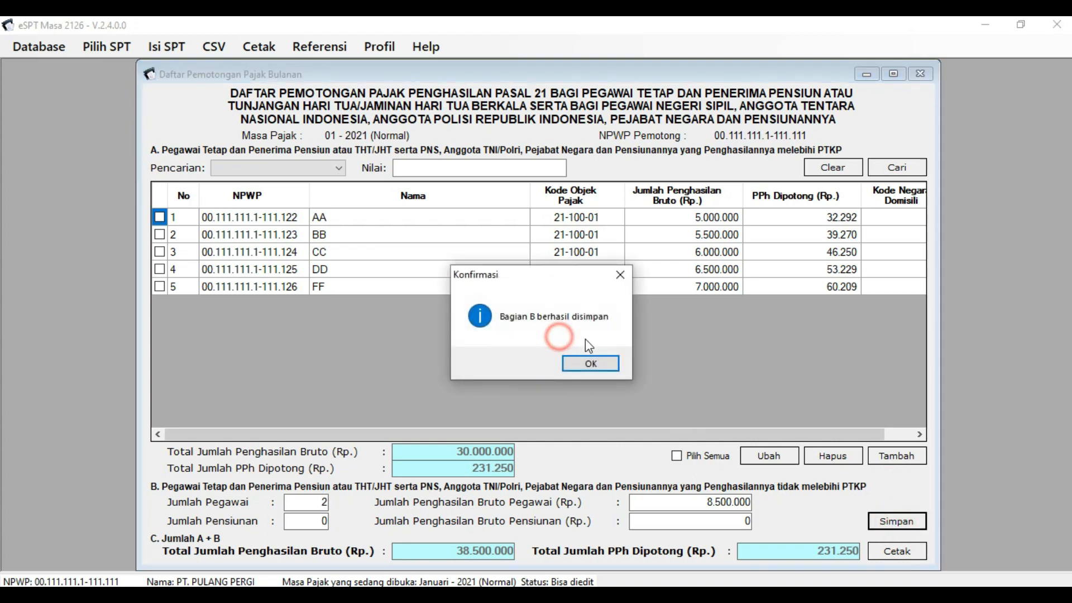
click(594, 362)
click(900, 117)
click(920, 74)
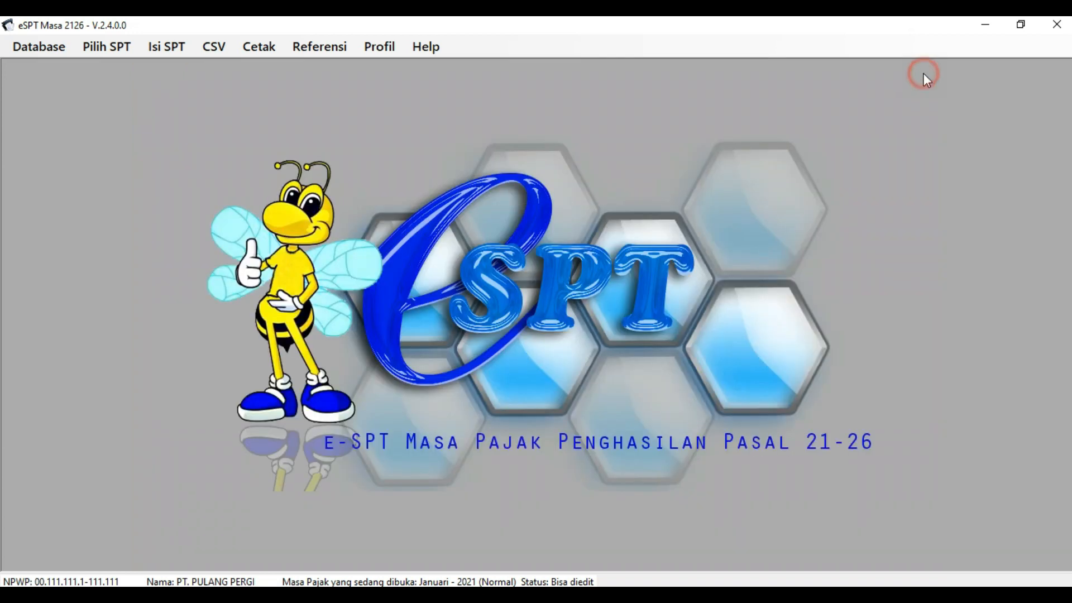
- Open SPT Induk (1721) and check row 1: 7 recipients and 38.500.000 gross income
click(571, 171)
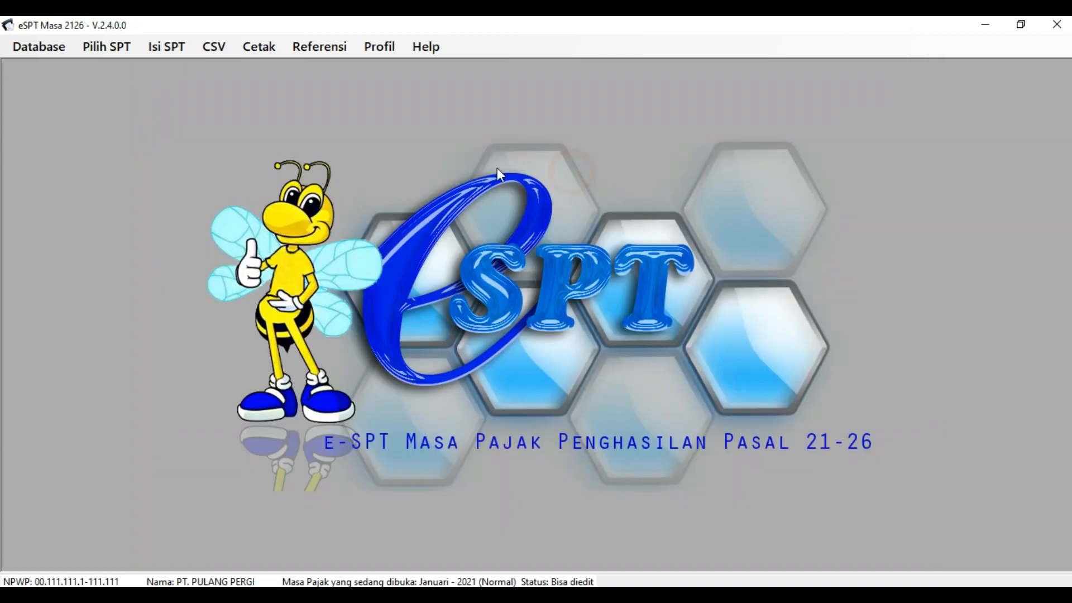
click(168, 46)
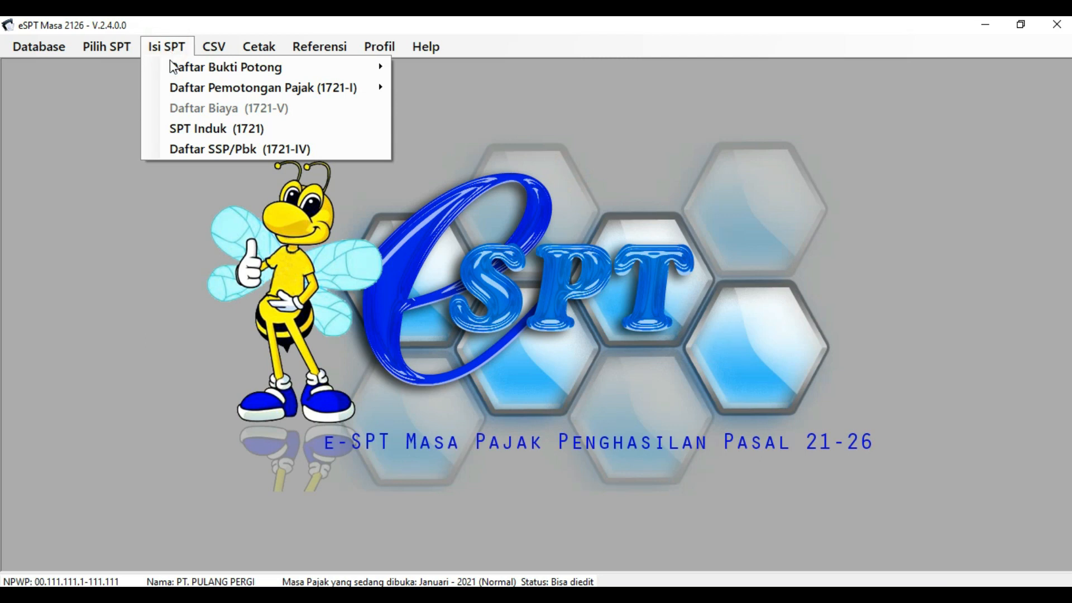
click(178, 133)
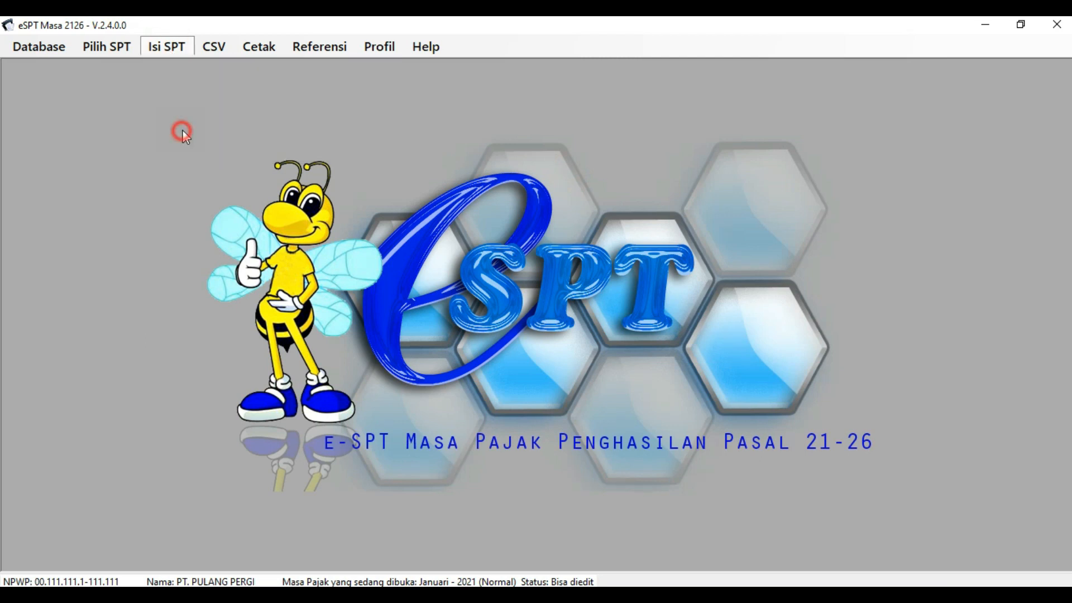
click(627, 207)
click(208, 206)
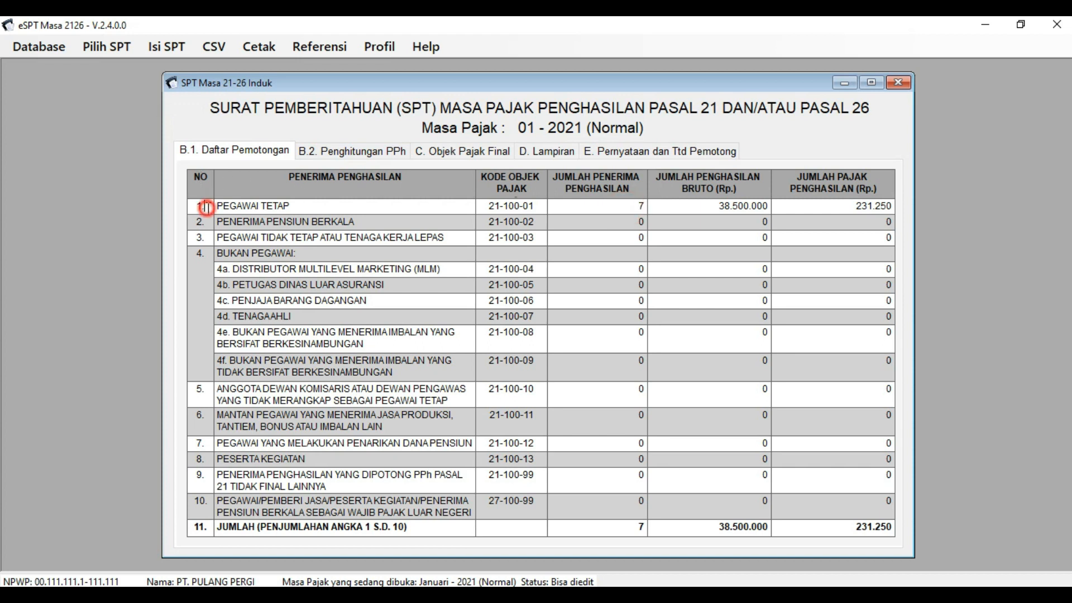
click(362, 209)
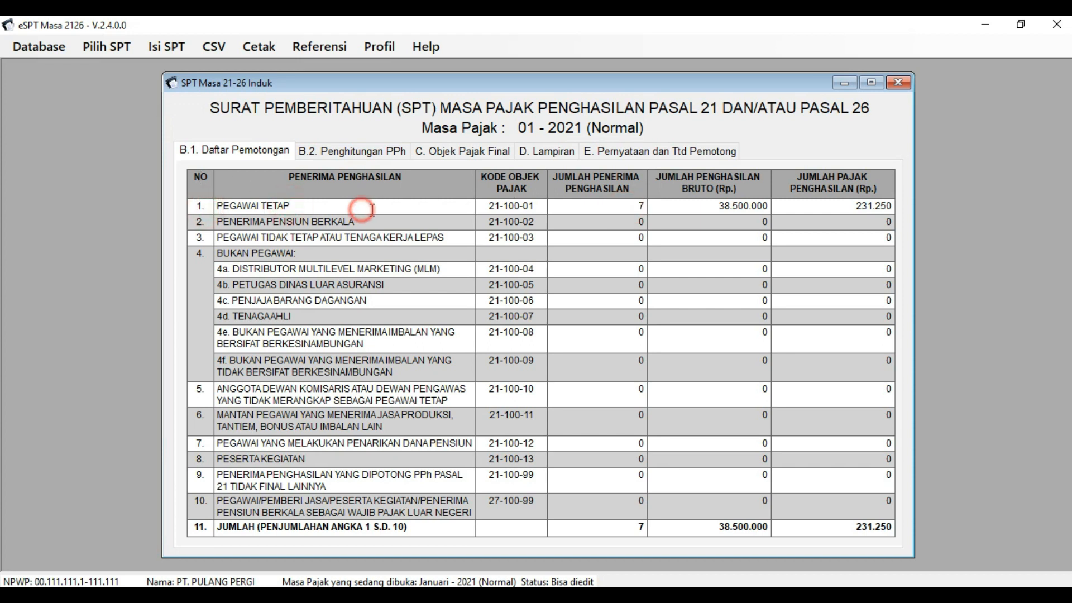
click(601, 206)
click(633, 205)
drag(638, 207, 654, 206)
click(706, 206)
drag(708, 206, 770, 206)
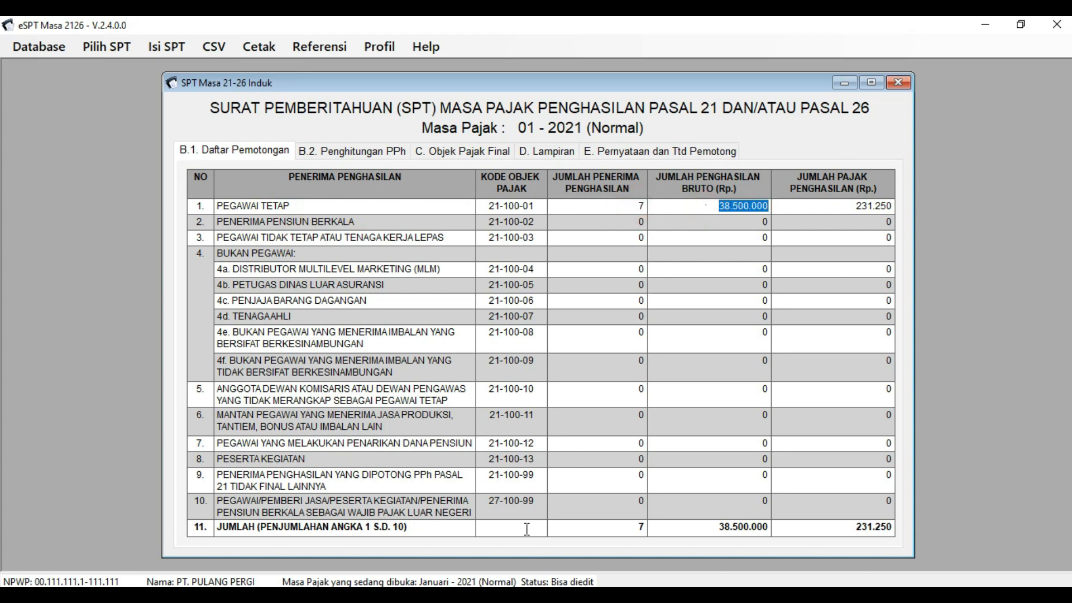
- Match Excel's 38.500.000 salary total and 231.250 tax total against row 1's 231.250 tax
click(540, 595)
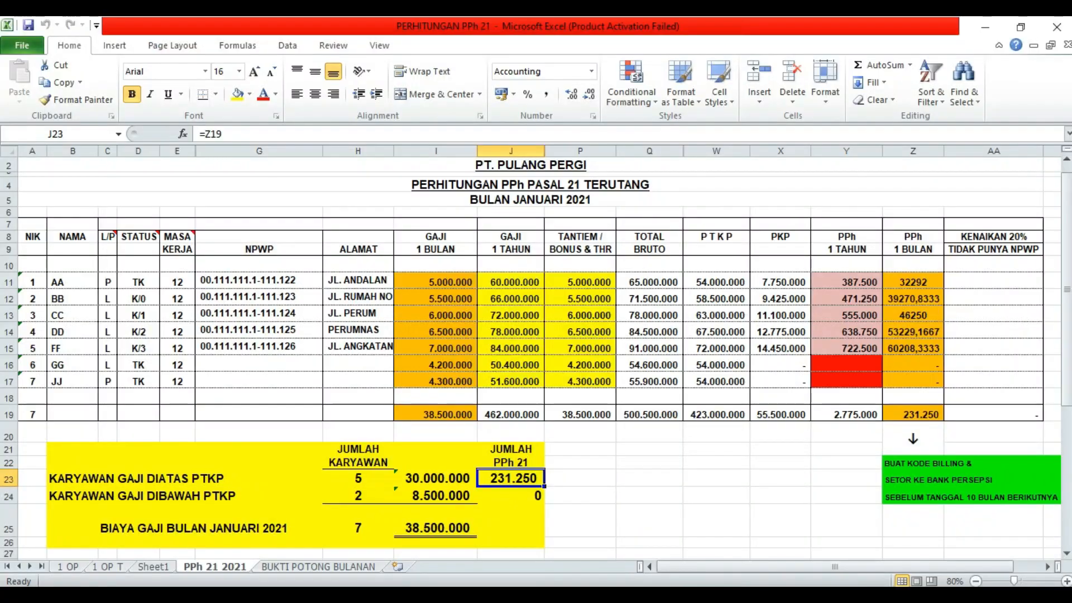
click(409, 497)
click(416, 529)
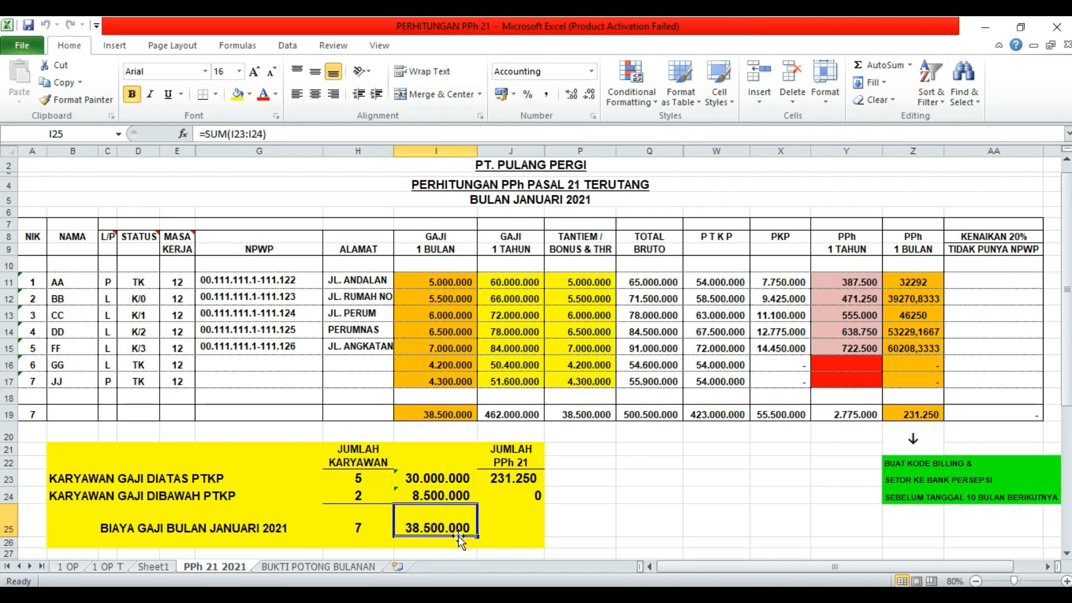
click(512, 479)
key(alt+Tab)
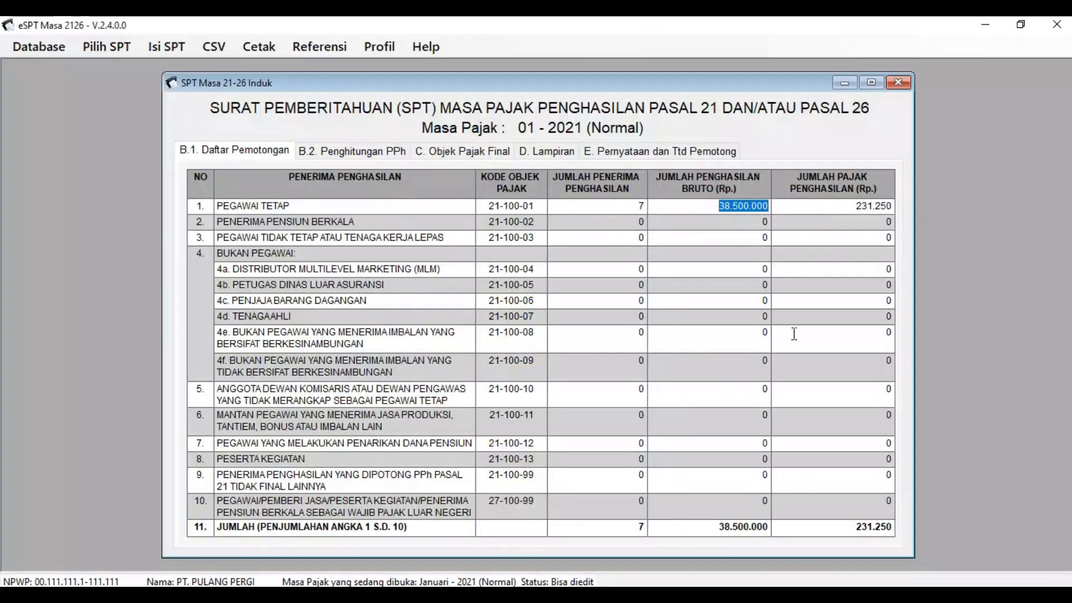
drag(838, 203, 898, 203)
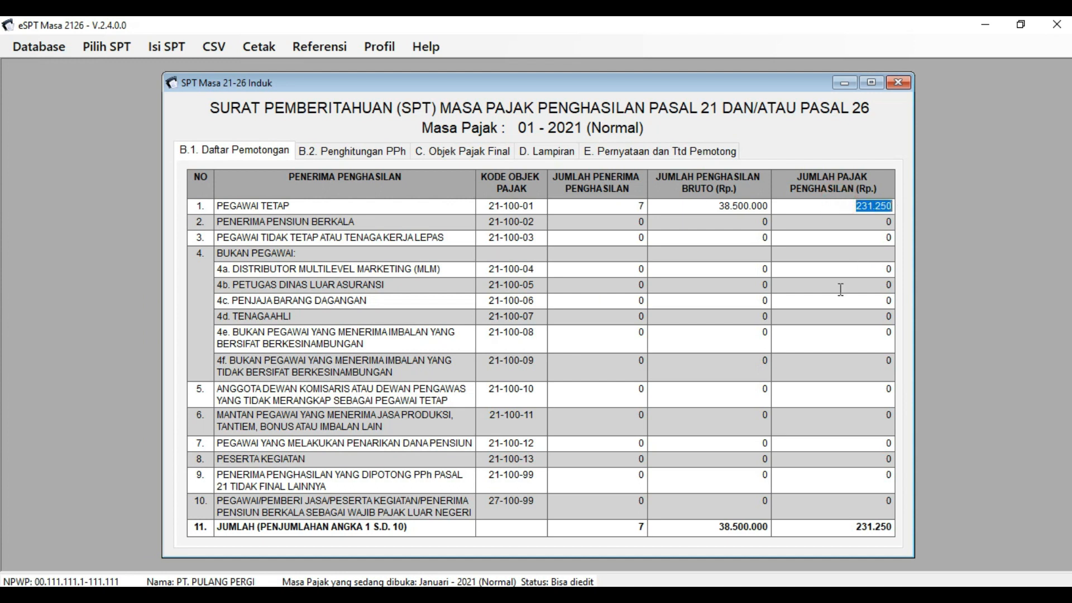
click(638, 318)
click(537, 302)
click(352, 250)
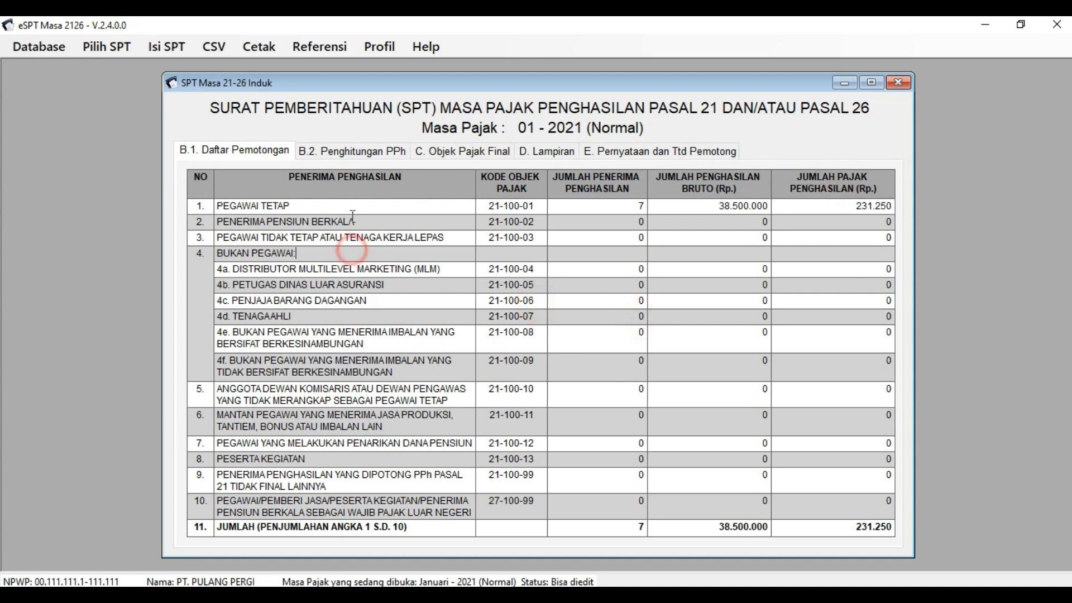
- Review sections B.2 and C, then in D. Lampiran tick item 7 SSP/Pbk with 1 sheet
click(360, 154)
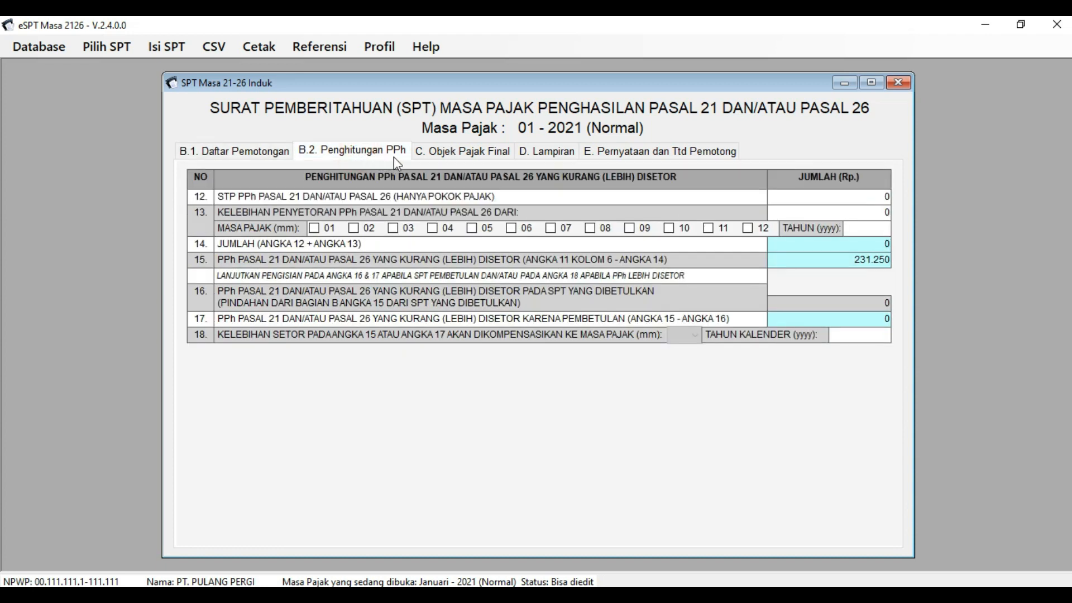
click(471, 153)
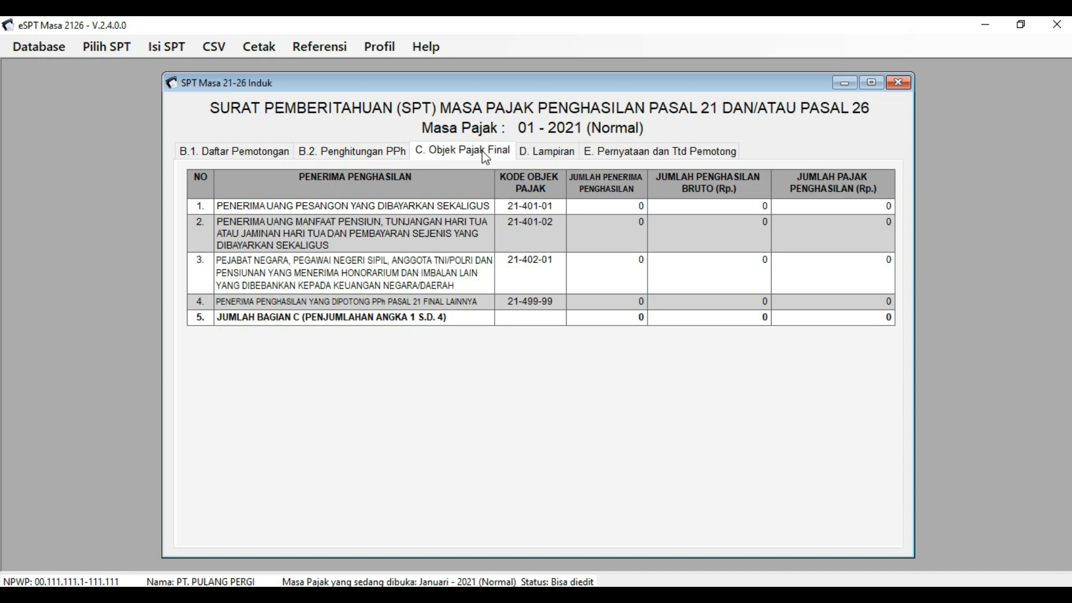
click(535, 152)
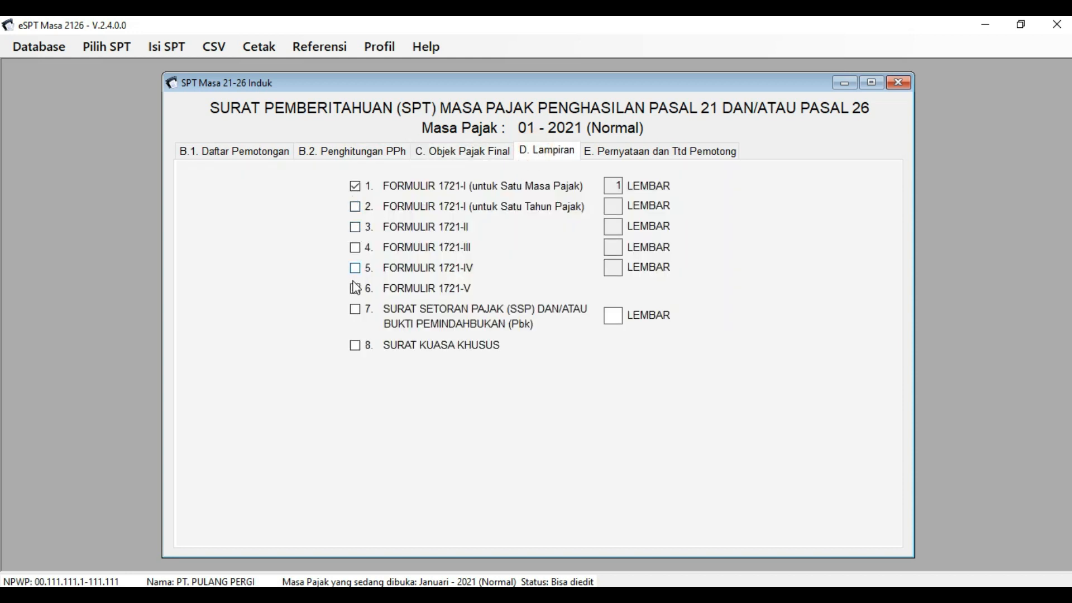
click(356, 310)
click(613, 314)
- In section E, enter JAKARTA as the signing place
click(673, 156)
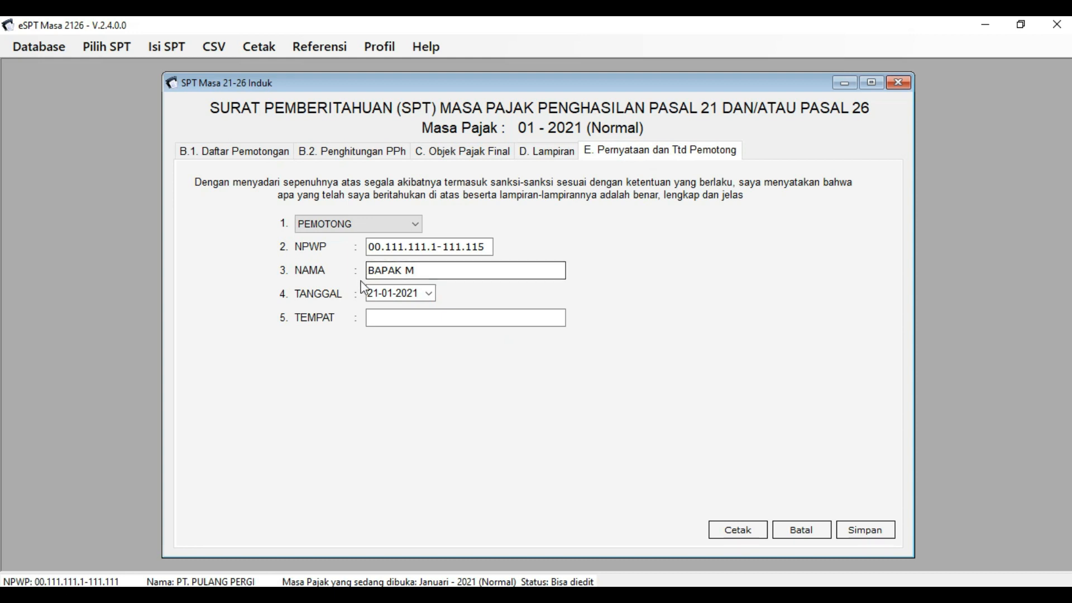
click(391, 318)
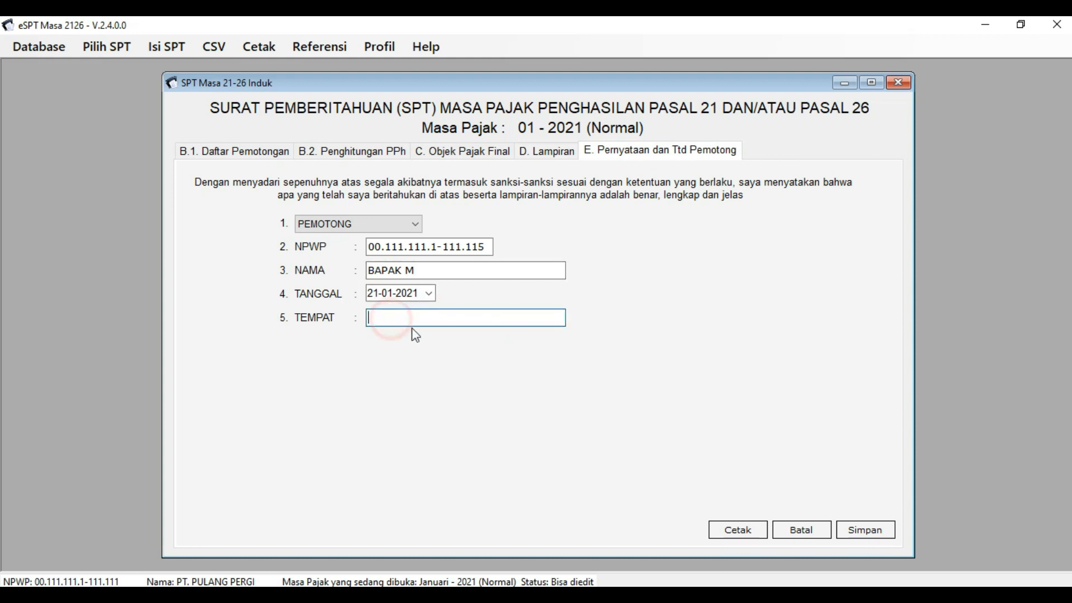
text(JAKARTRA)
key(BackSpace)
text(A)
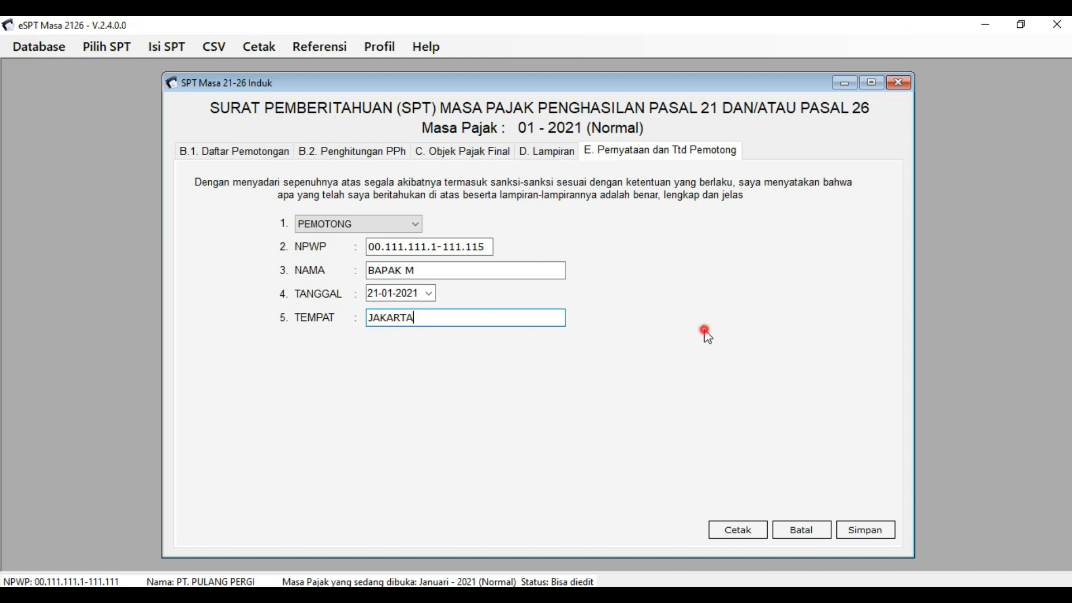
- Save the SPT Induk form and close it
click(849, 530)
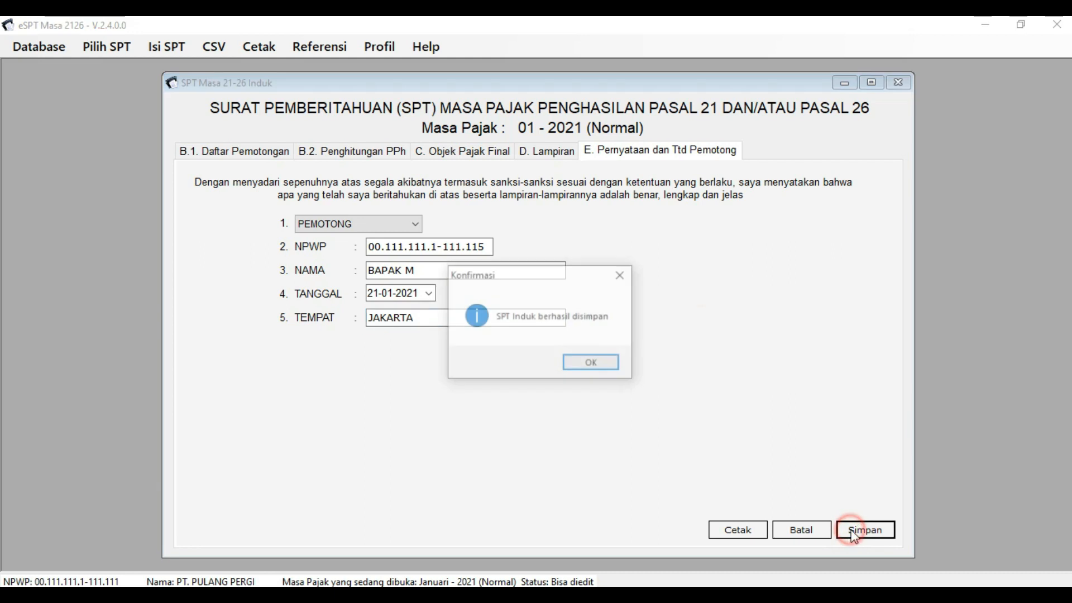
click(592, 364)
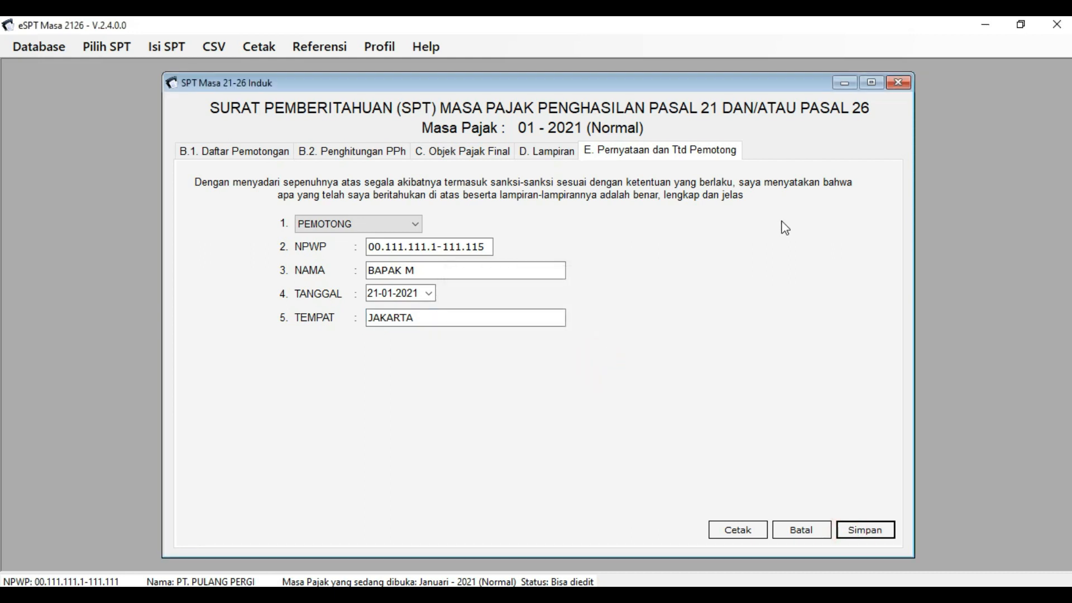
click(902, 83)
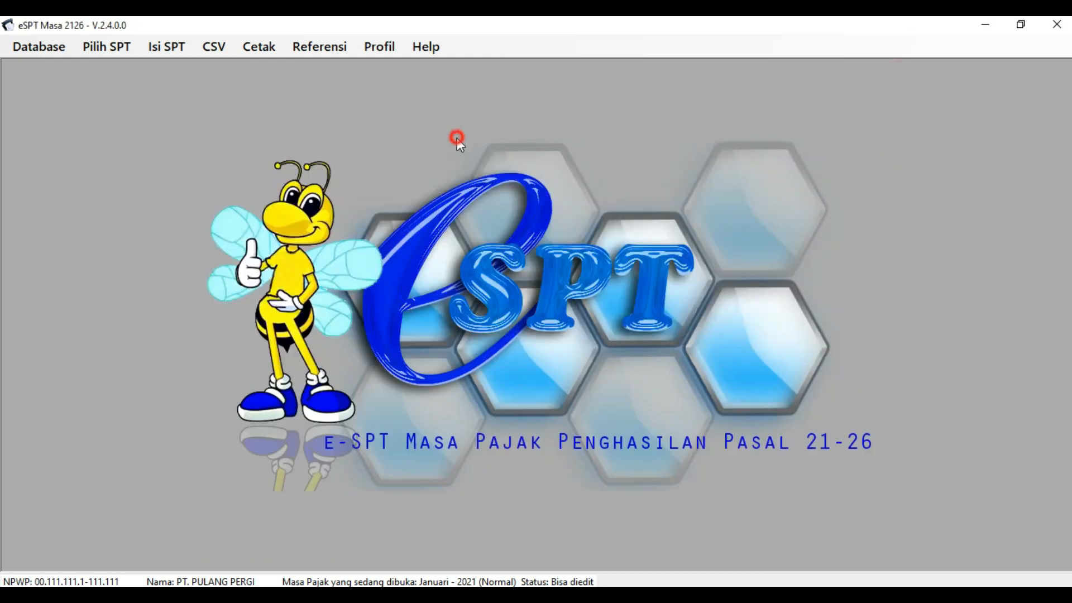
- Open Daftar SSP/Pbk (1721-IV), note the 231.250 tax due, and start a new SSP entry
click(176, 52)
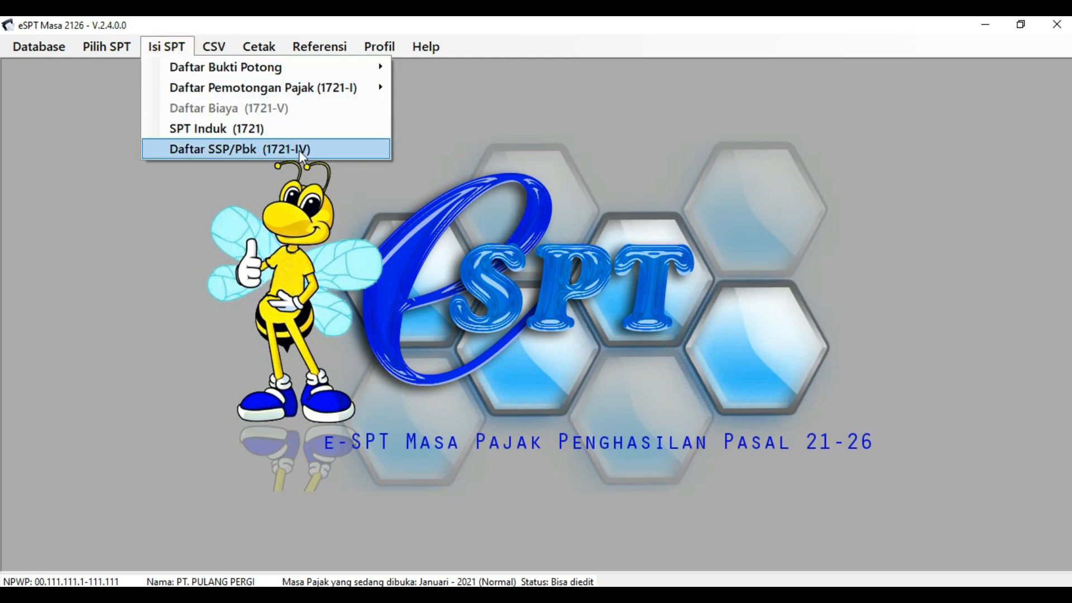
click(350, 150)
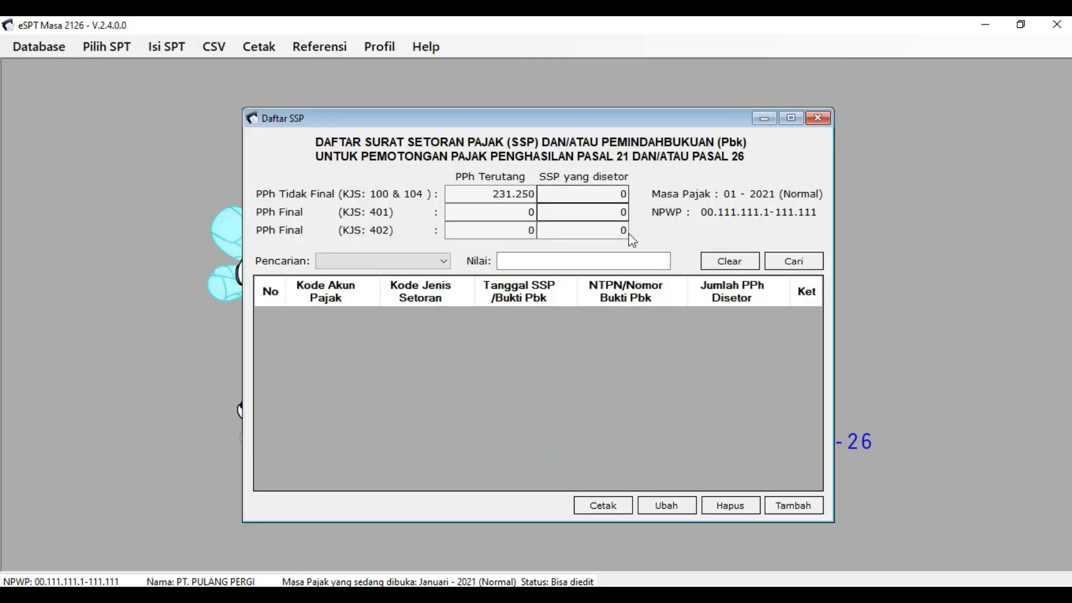
click(494, 210)
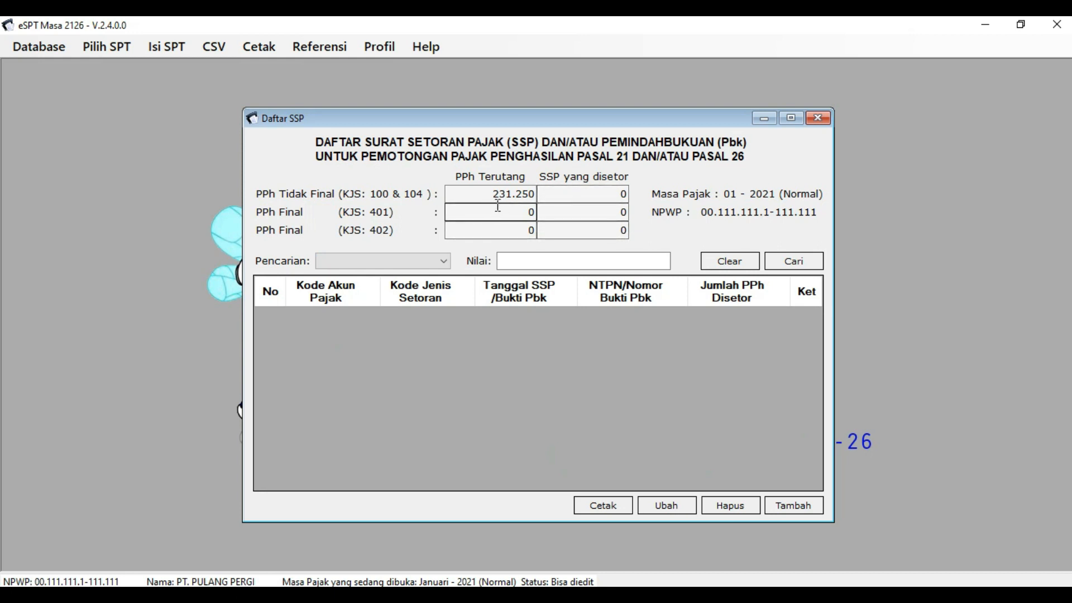
drag(484, 198, 620, 210)
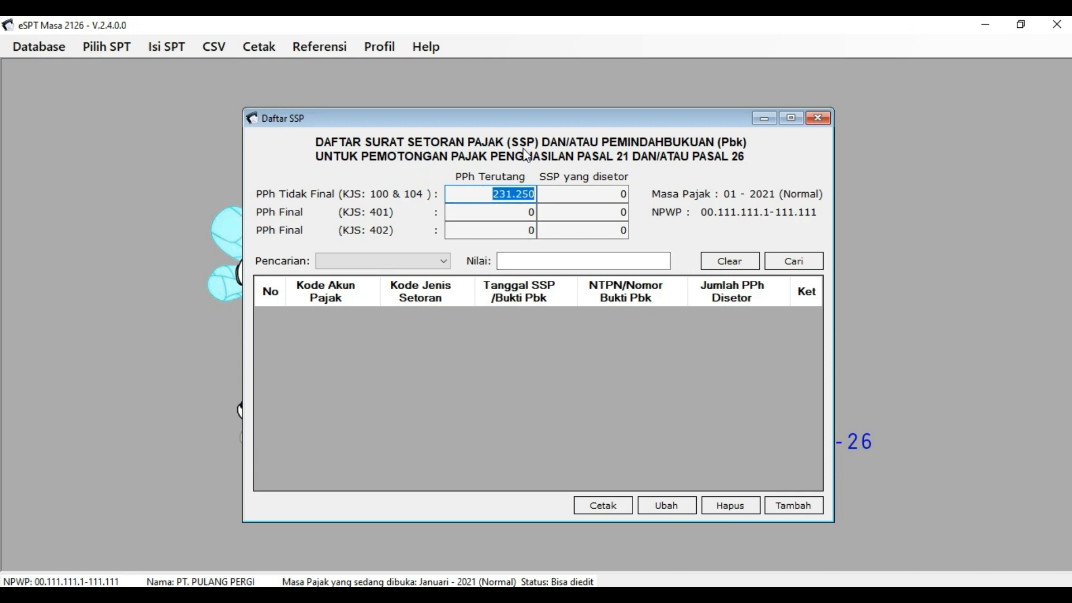
click(790, 507)
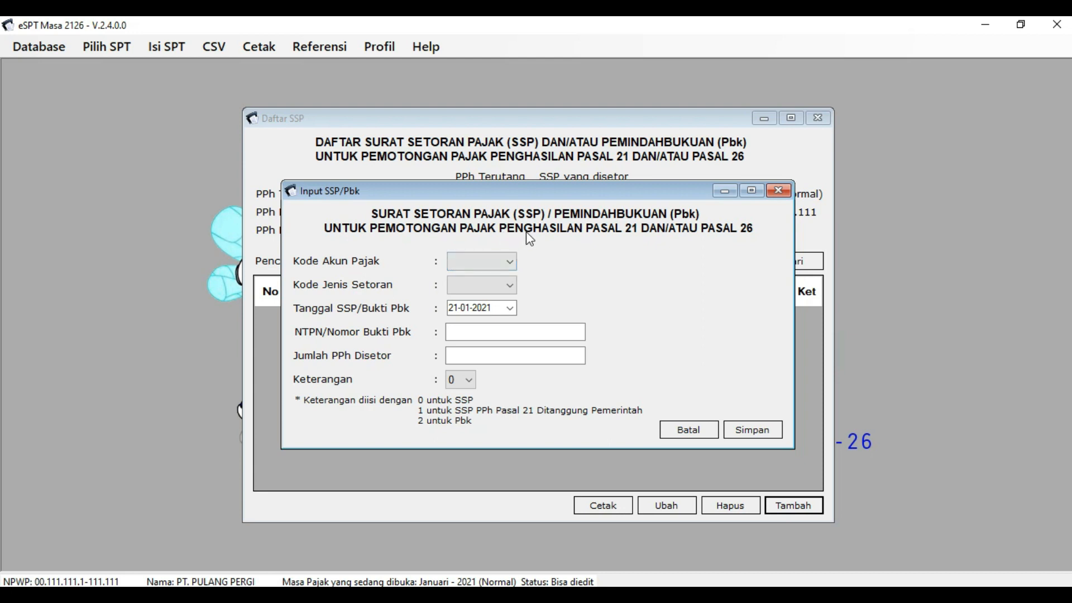
- Set account code 411121, deposit type 100, and keep the SSP date 21-01-2021
click(509, 260)
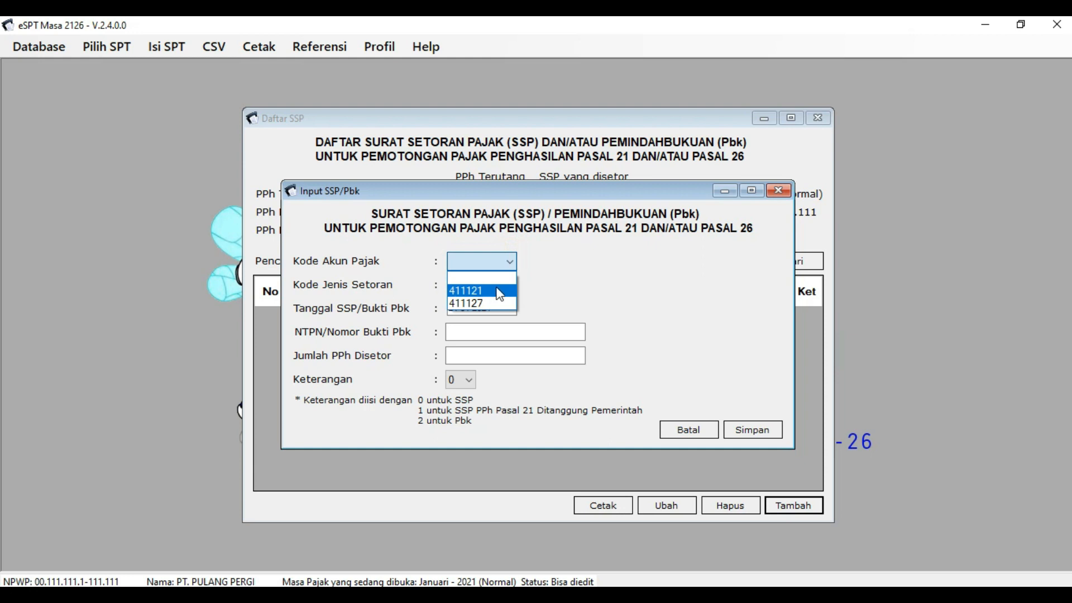
click(498, 289)
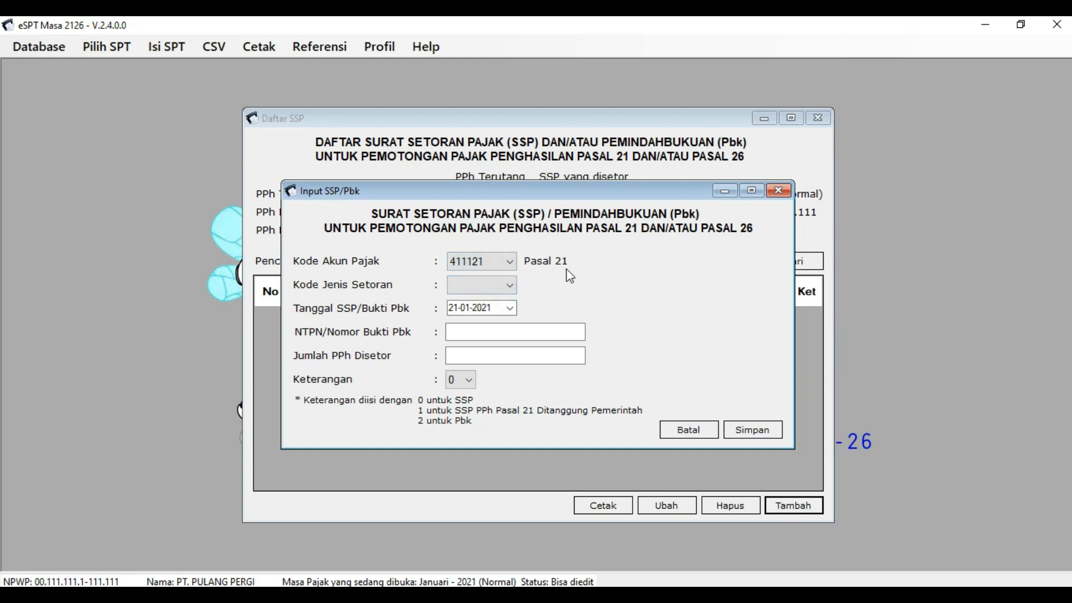
click(510, 286)
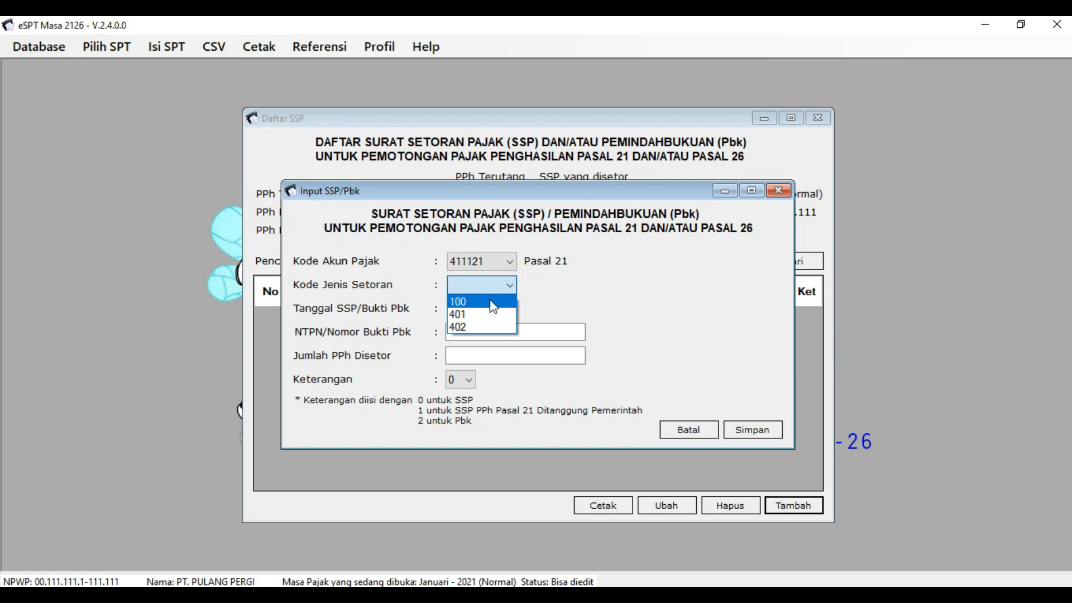
click(493, 305)
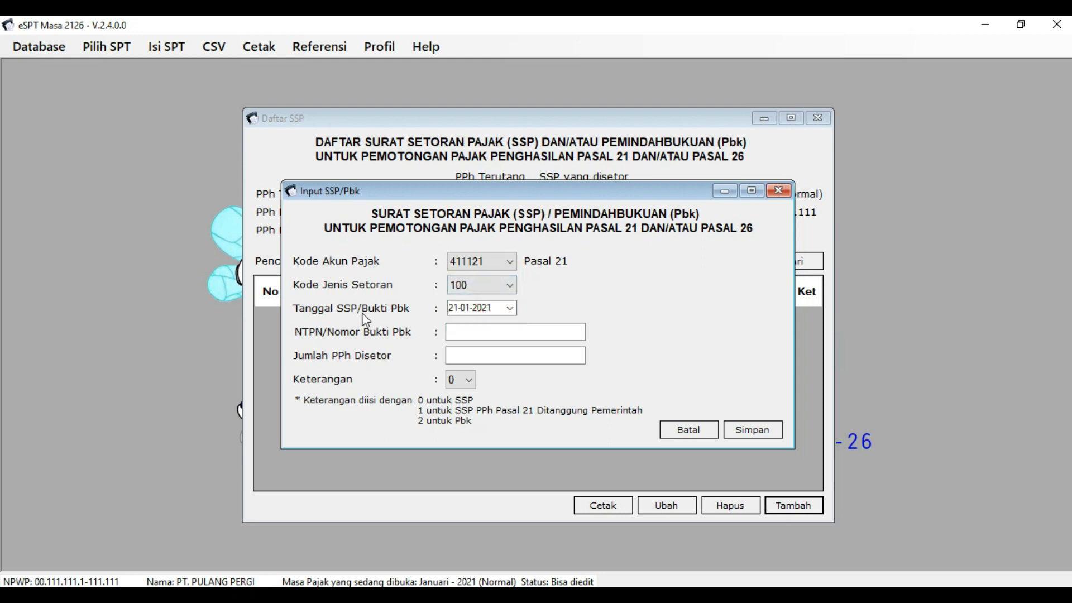
click(511, 308)
click(511, 309)
click(511, 308)
click(511, 309)
click(385, 335)
- Enter the NTPN and a 231250 amount paid, save, and decline adding another payment
click(459, 332)
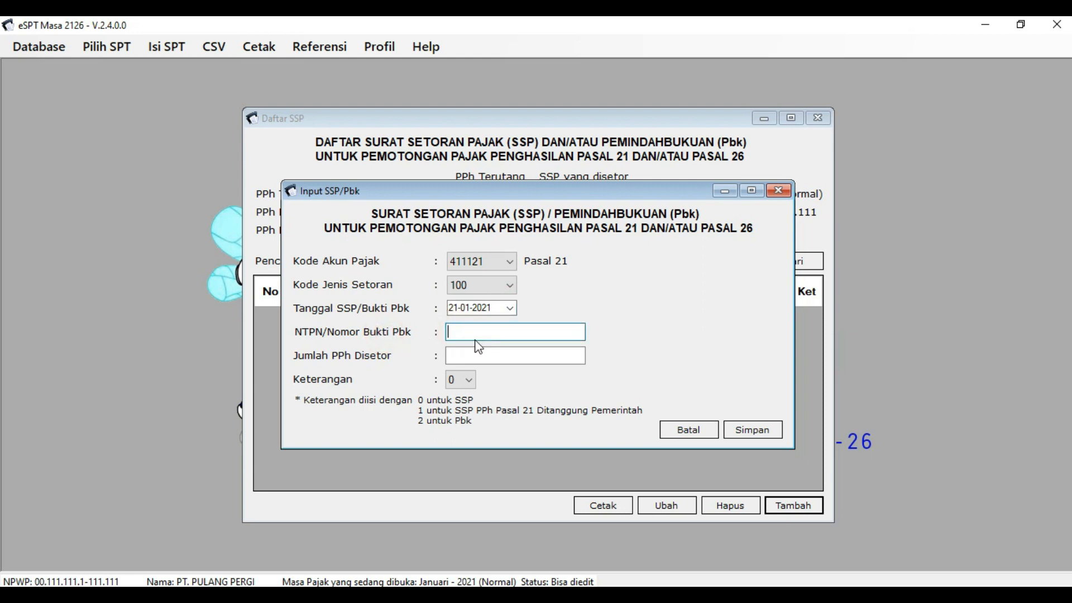
click(470, 351)
drag(553, 193, 539, 216)
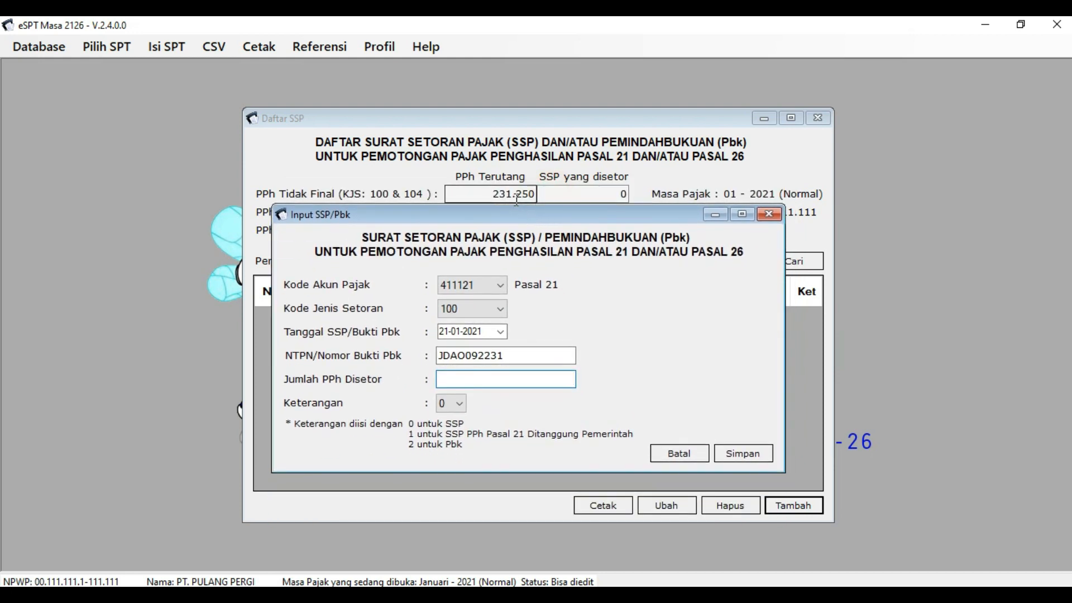
text(231250)
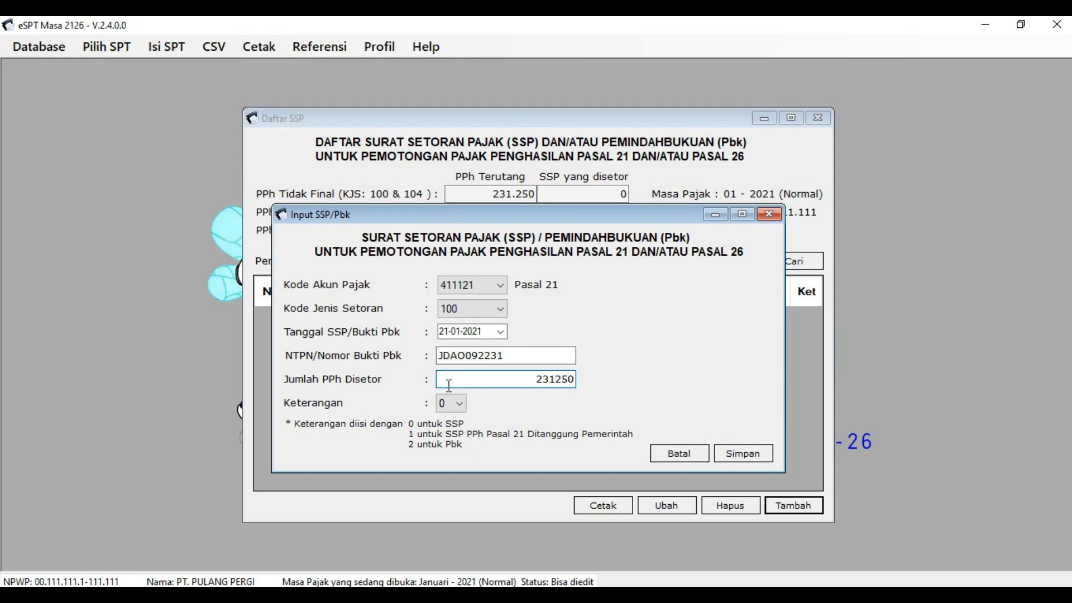
click(751, 454)
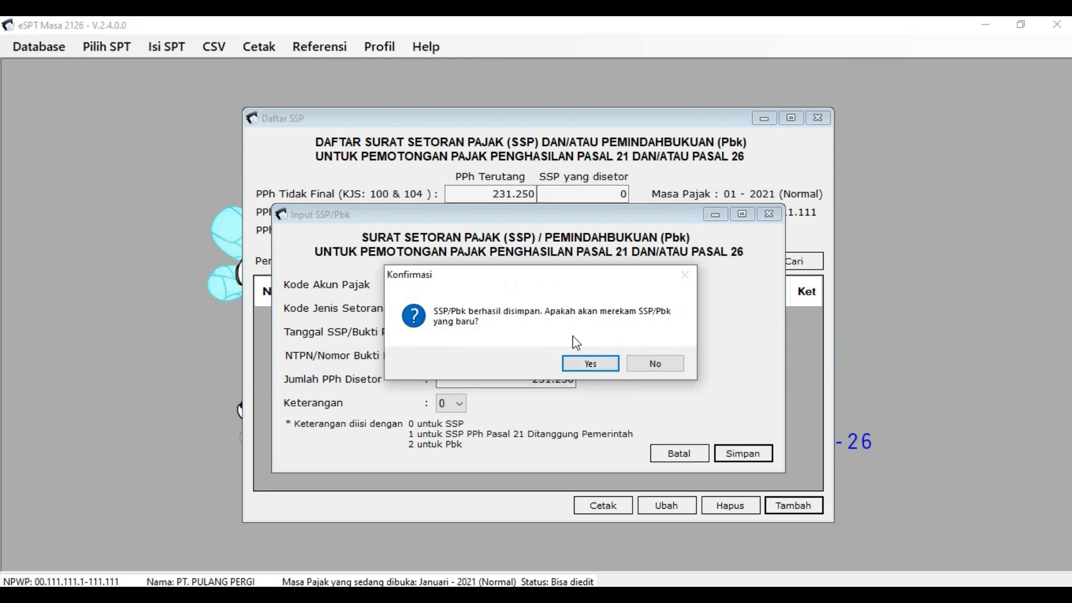
click(659, 366)
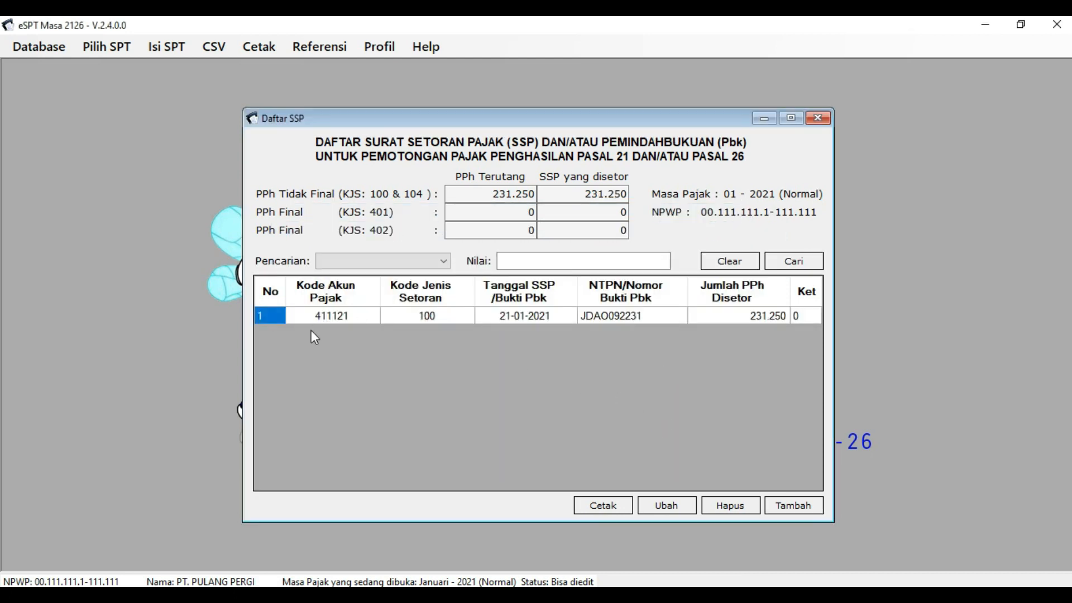
- Review the recorded 231.250 deposit row in the SSP payment list
click(471, 338)
click(544, 333)
click(682, 326)
click(616, 327)
click(725, 329)
click(612, 332)
click(653, 330)
click(582, 331)
click(530, 336)
click(643, 336)
click(575, 336)
click(652, 333)
click(592, 333)
- Close the SSP payment list and bring up the CSV menu
click(818, 120)
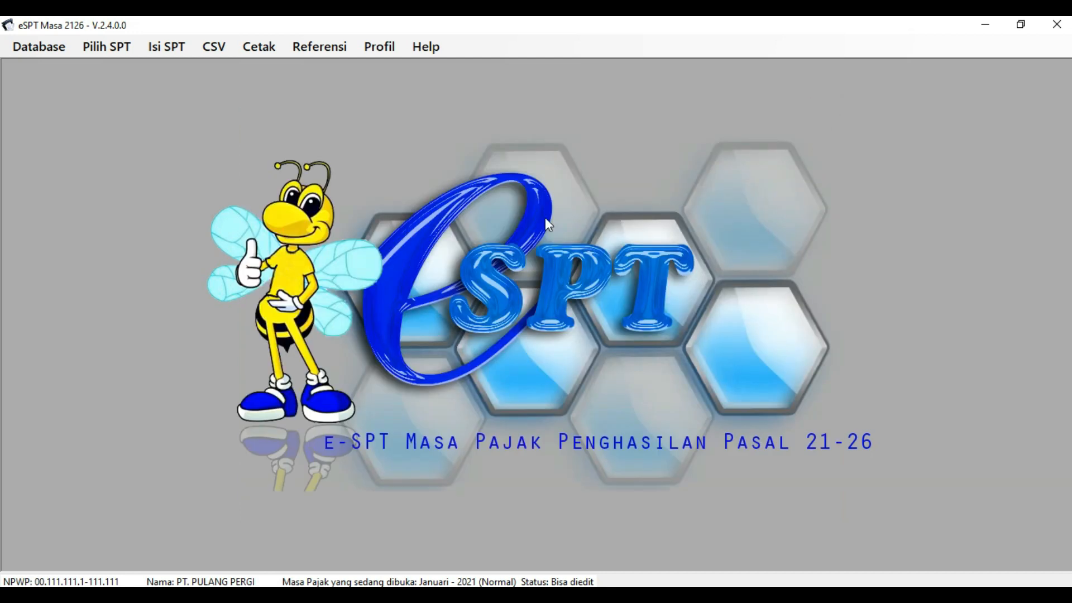
click(222, 98)
click(216, 73)
click(216, 47)
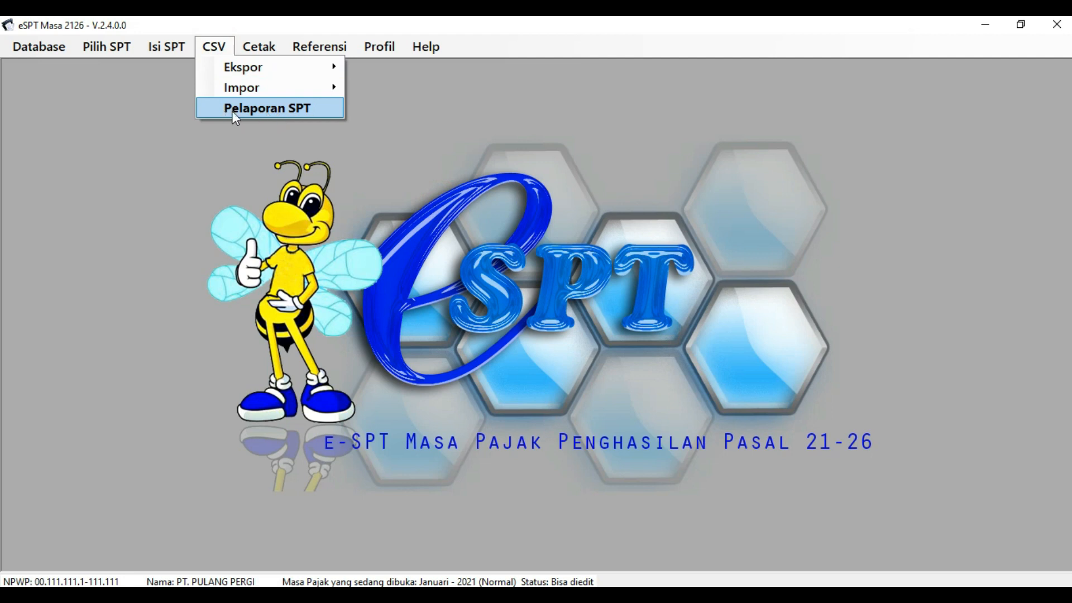
- In CSV > Pelaporan SPT, select the January 2021 correction-0 filing and create the CSV file
click(316, 108)
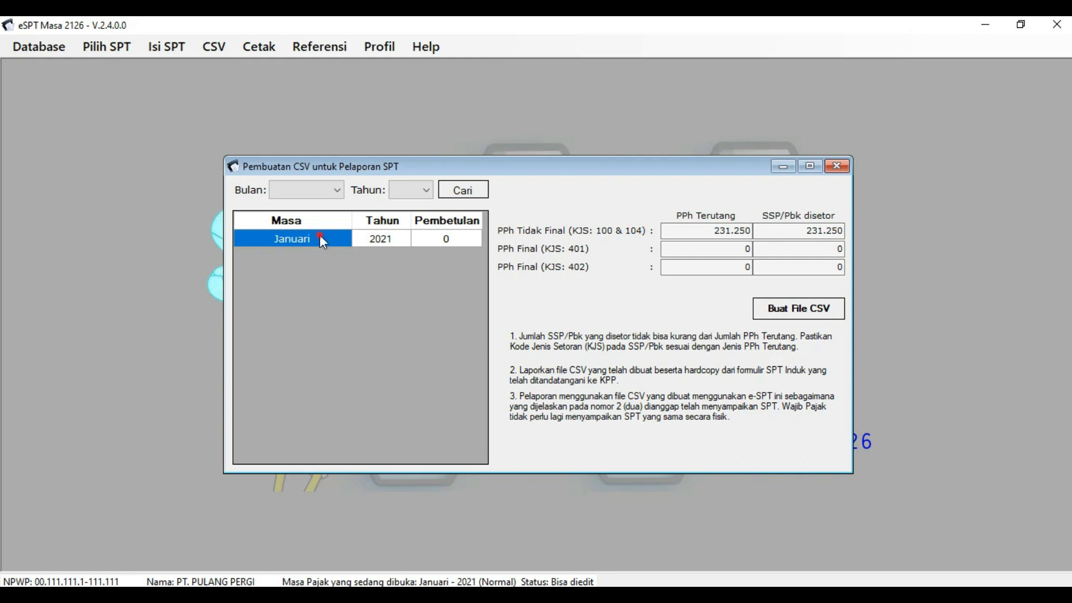
click(357, 238)
click(441, 240)
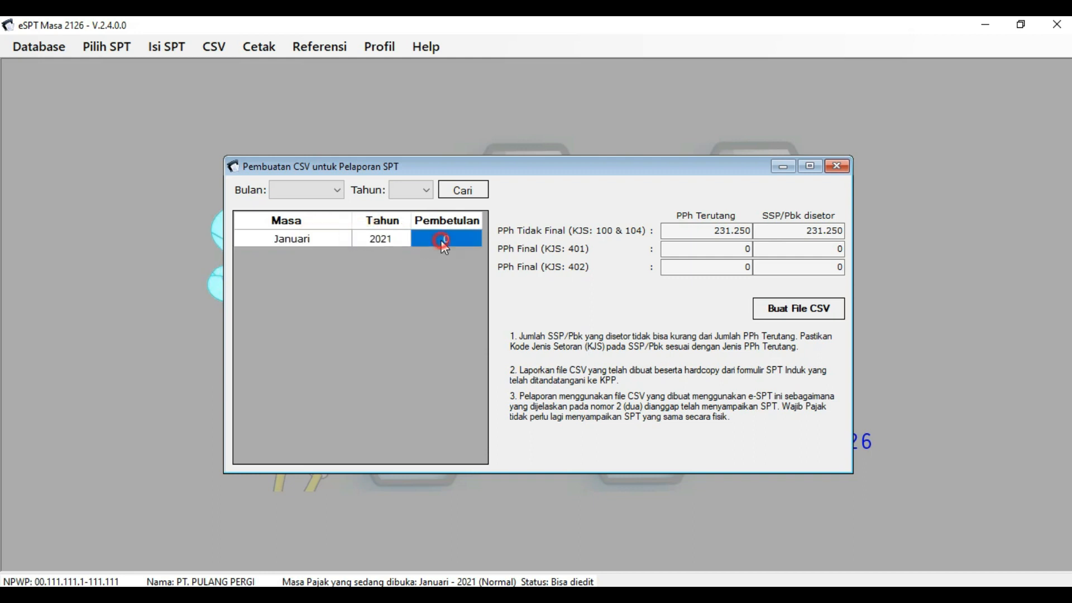
click(766, 230)
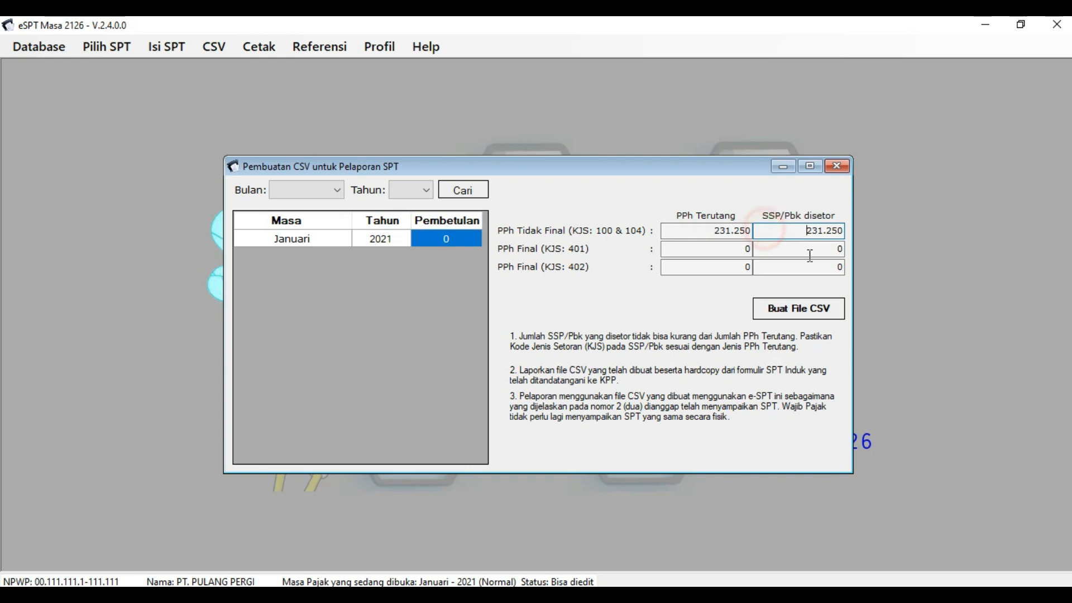
click(812, 311)
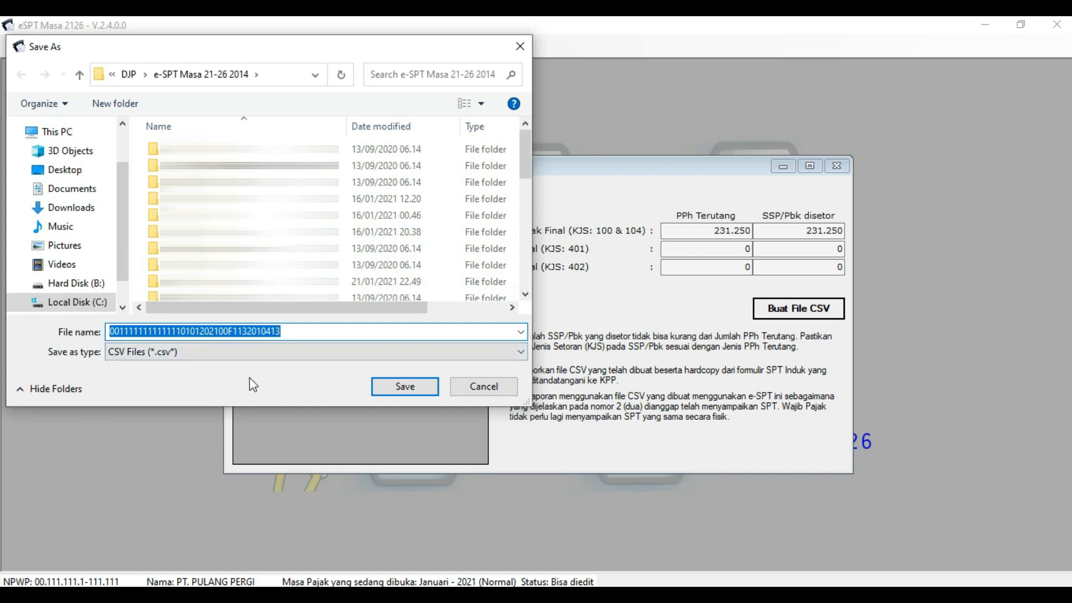
- Save the reporting CSV under its default file name until the 'CSV berhasil dibuat' message shows
click(410, 389)
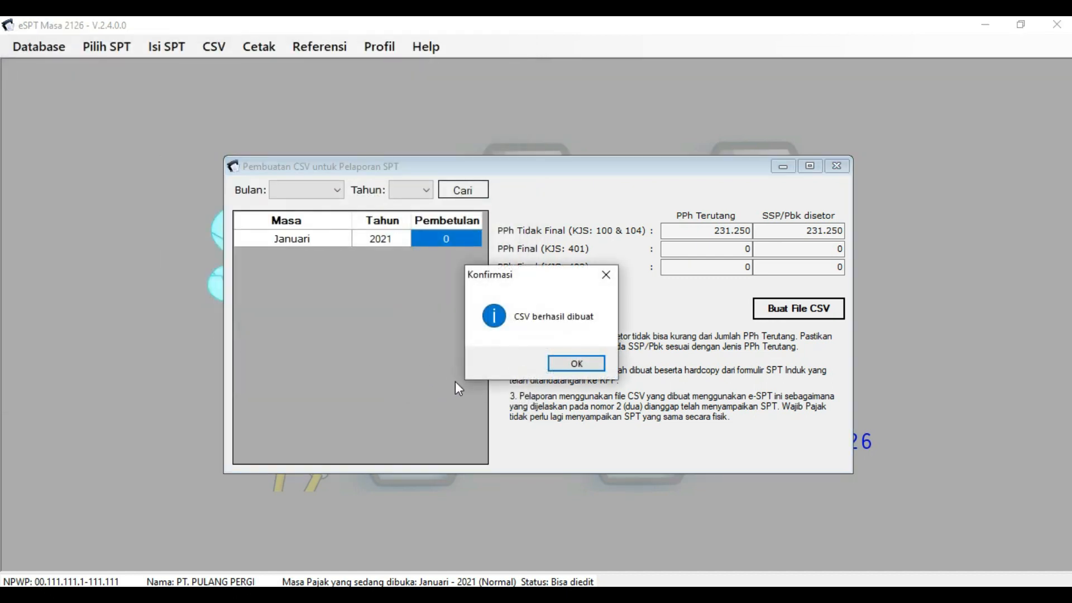
click(549, 337)
click(512, 330)
click(567, 335)
click(580, 335)
click(509, 333)
click(596, 335)
click(530, 339)
click(579, 337)
click(526, 338)
click(588, 336)
click(522, 332)
click(590, 332)
click(521, 335)
click(585, 334)
click(530, 335)
click(573, 333)
click(534, 337)
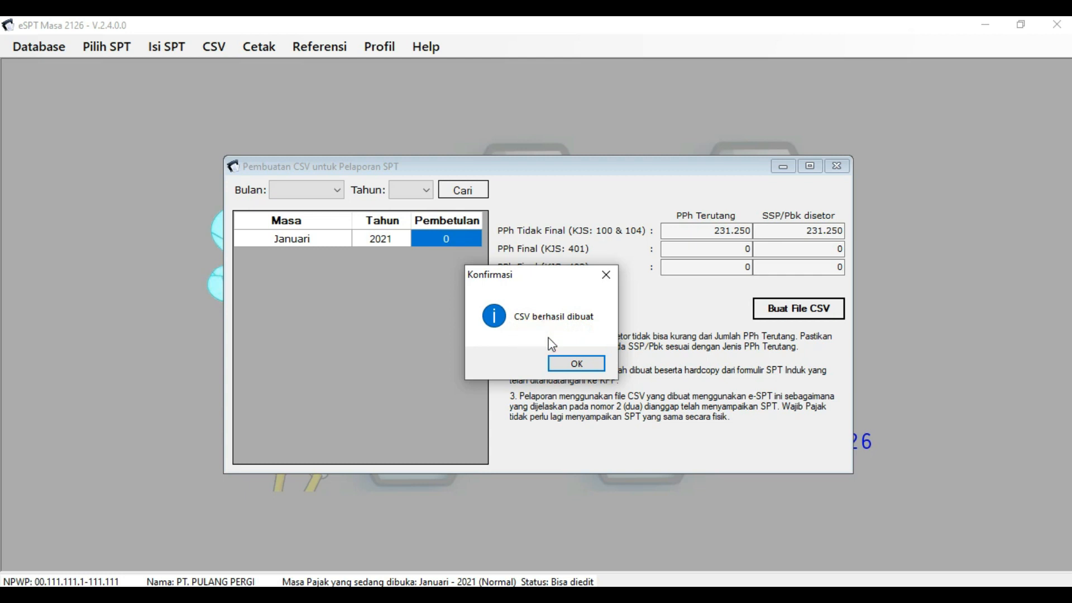